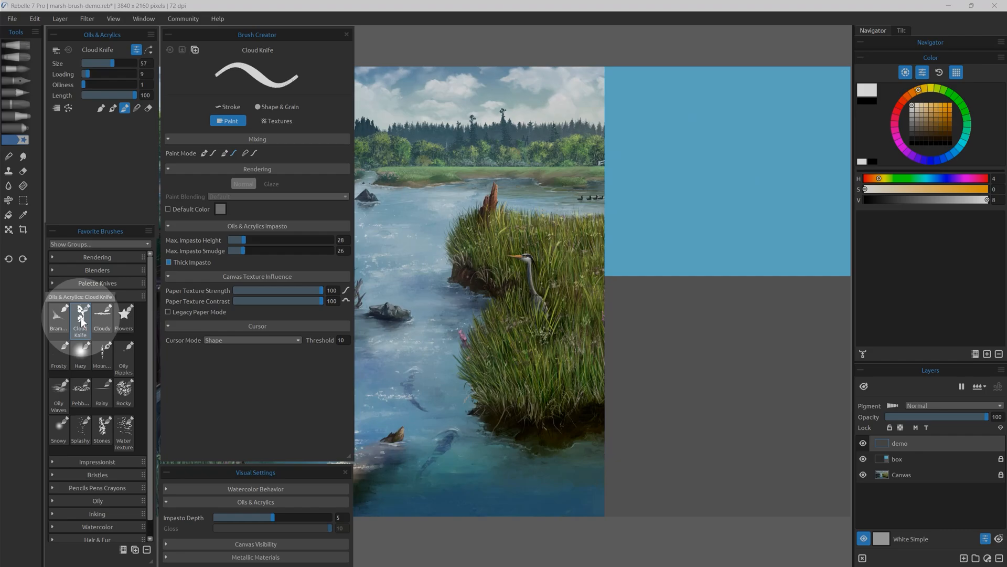
Step: Pick white and paint a small cloud with a few short test strokes beside it using the Cloud Knife brush
click(914, 108)
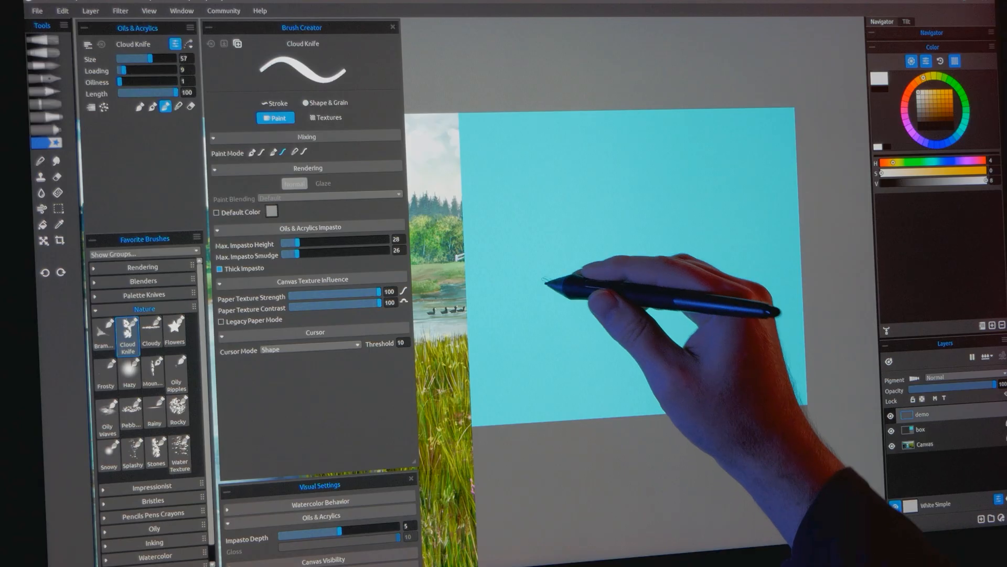
drag(672, 181, 709, 172)
mouse_move(600, 267)
mouse_down()
mouse_move(645, 225)
mouse_move(670, 263)
mouse_move(692, 263)
mouse_move(679, 263)
mouse_up()
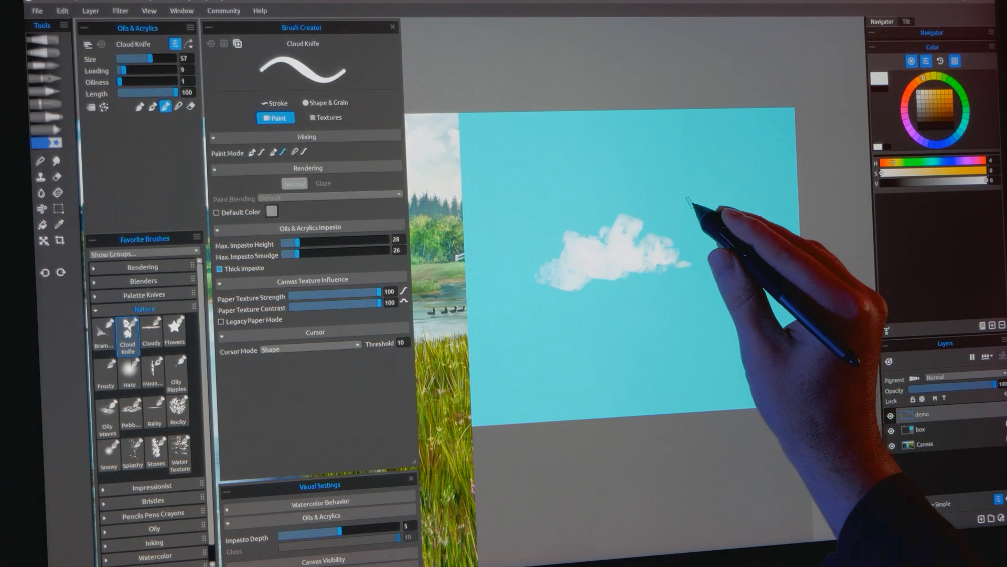
drag(682, 190, 694, 216)
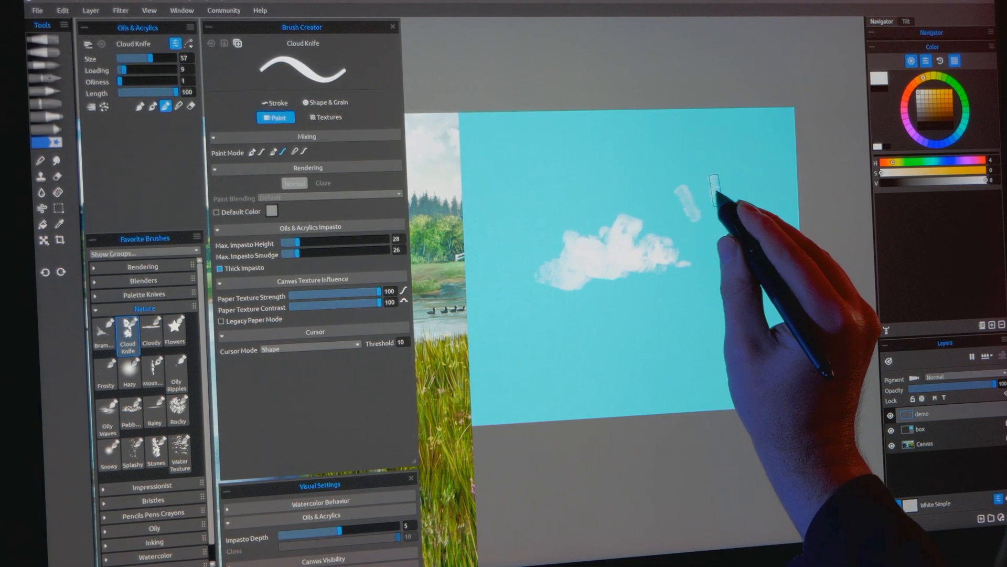
mouse_move(713, 173)
mouse_down()
mouse_move(717, 236)
mouse_move(728, 245)
mouse_up()
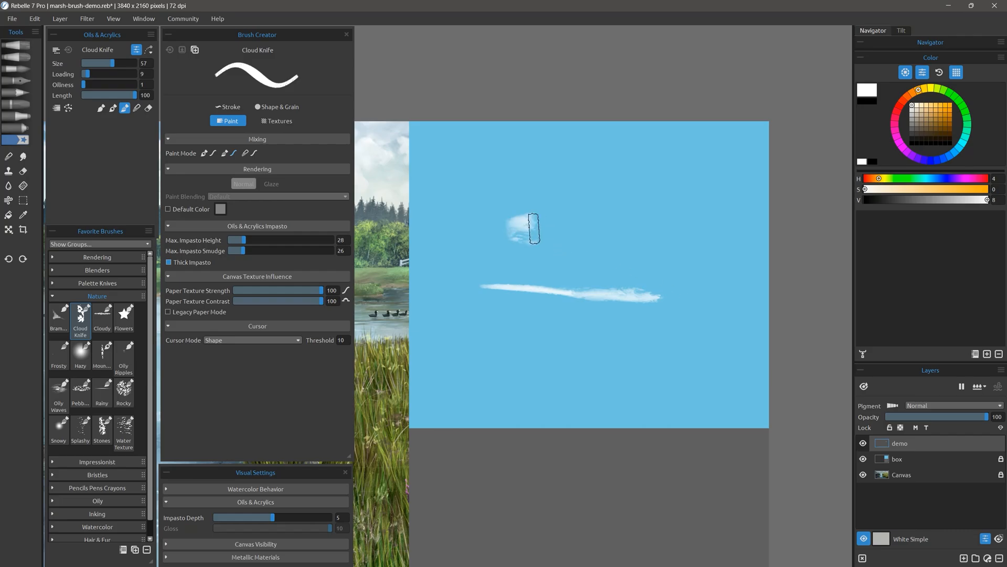
Step: Paint a broad horizontal band and a puffy cloud with the Cloud Knife brush, and clear the demo layer
drag(534, 228, 670, 232)
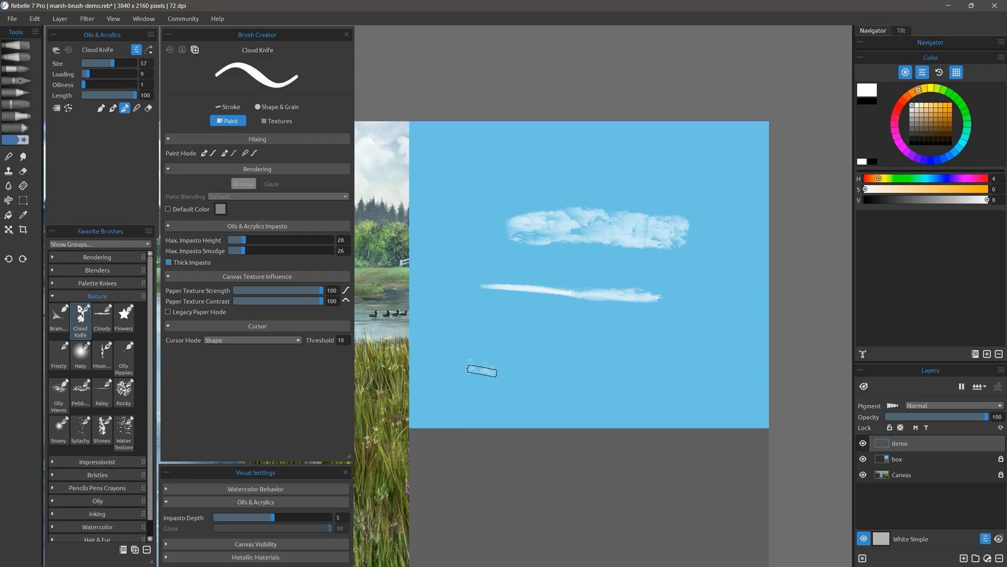
mouse_move(503, 358)
mouse_down()
mouse_move(510, 336)
mouse_move(539, 364)
mouse_move(550, 339)
mouse_move(573, 334)
mouse_move(562, 362)
mouse_move(591, 350)
mouse_move(591, 336)
mouse_move(560, 366)
mouse_up()
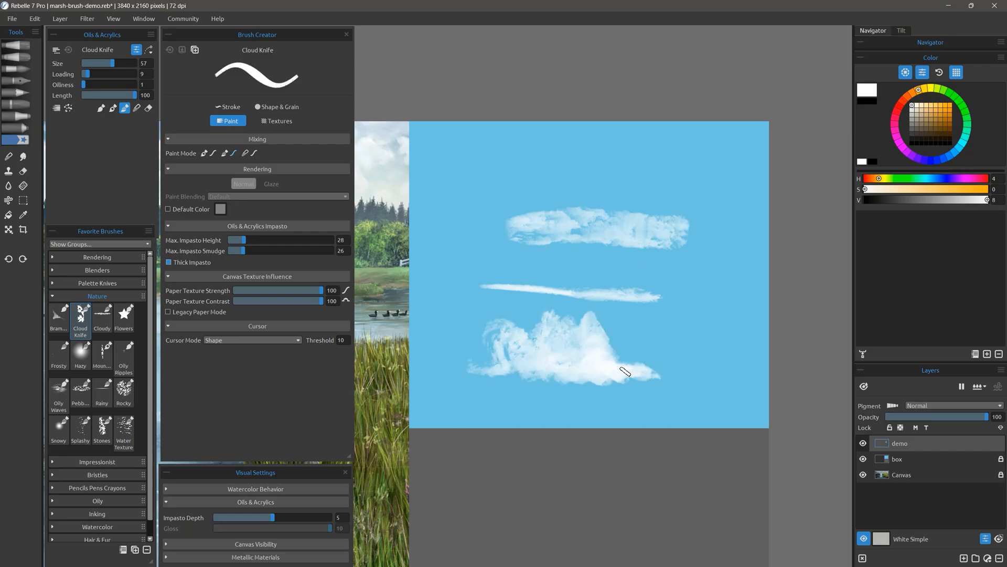
key(Delete)
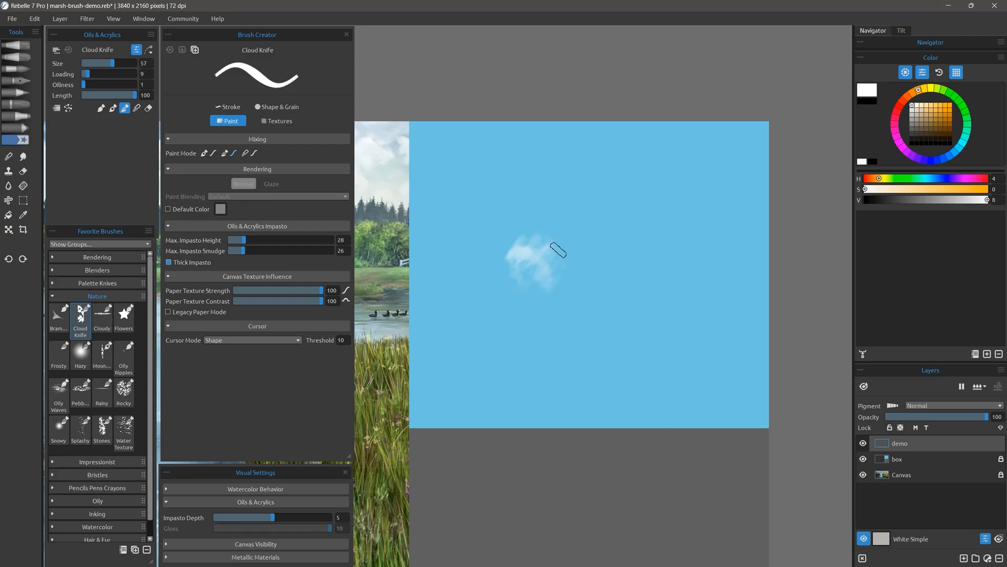
Step: Paint several small scattered white clouds across the blue area with the Cloud Knife brush
mouse_move(624, 247)
mouse_down()
mouse_move(618, 273)
mouse_move(657, 275)
mouse_move(644, 244)
mouse_move(653, 289)
mouse_move(682, 261)
mouse_move(659, 235)
mouse_move(692, 287)
mouse_up()
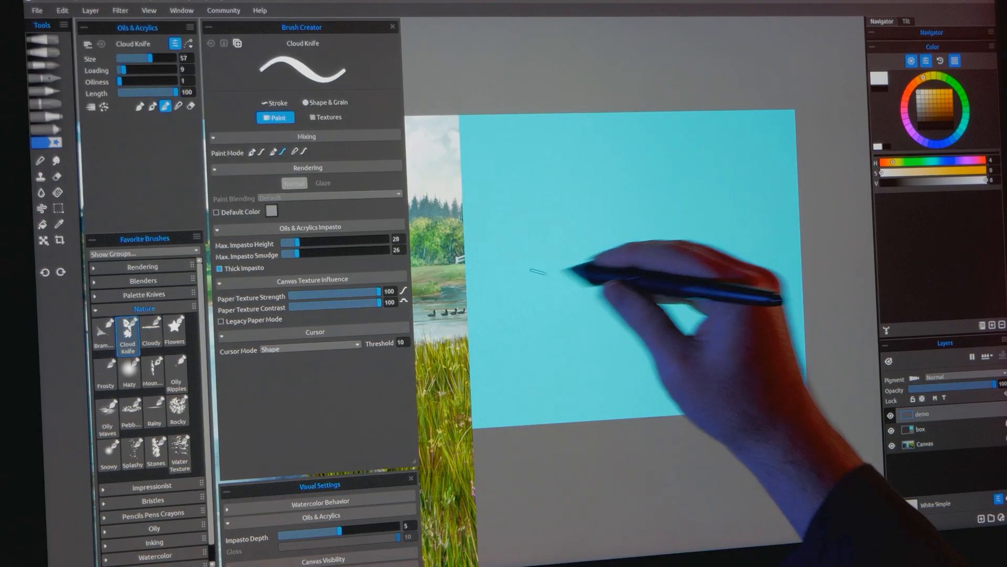
mouse_move(532, 273)
mouse_down()
mouse_move(567, 270)
mouse_move(603, 241)
mouse_move(627, 238)
mouse_move(558, 274)
mouse_move(618, 288)
mouse_move(607, 332)
mouse_move(698, 322)
mouse_move(590, 332)
mouse_move(741, 279)
mouse_move(764, 286)
mouse_move(724, 315)
mouse_move(792, 326)
mouse_up()
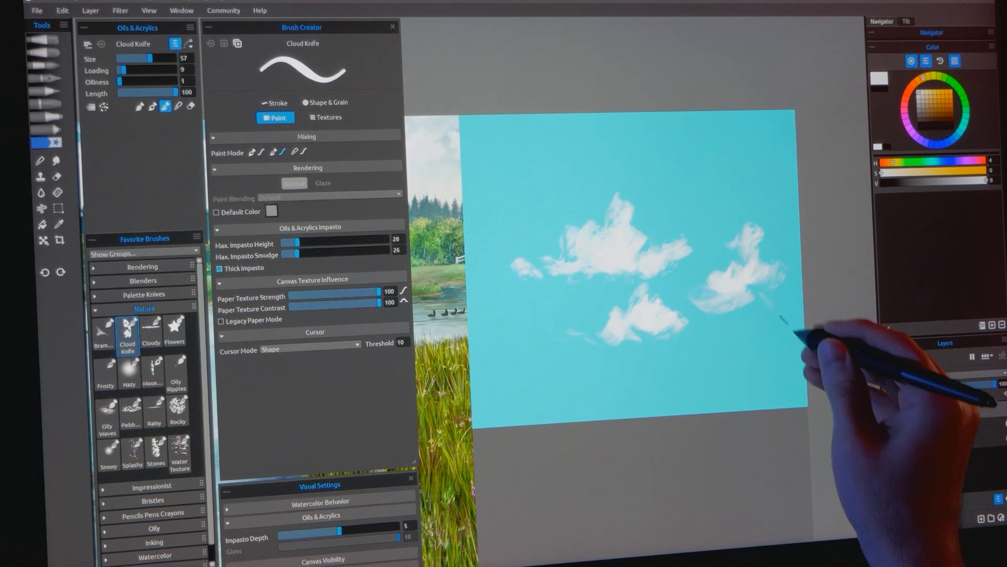
Step: Select the Cloudy brush and paint a rounded white cumulus cloud with separate test strokes beside and below it
click(102, 321)
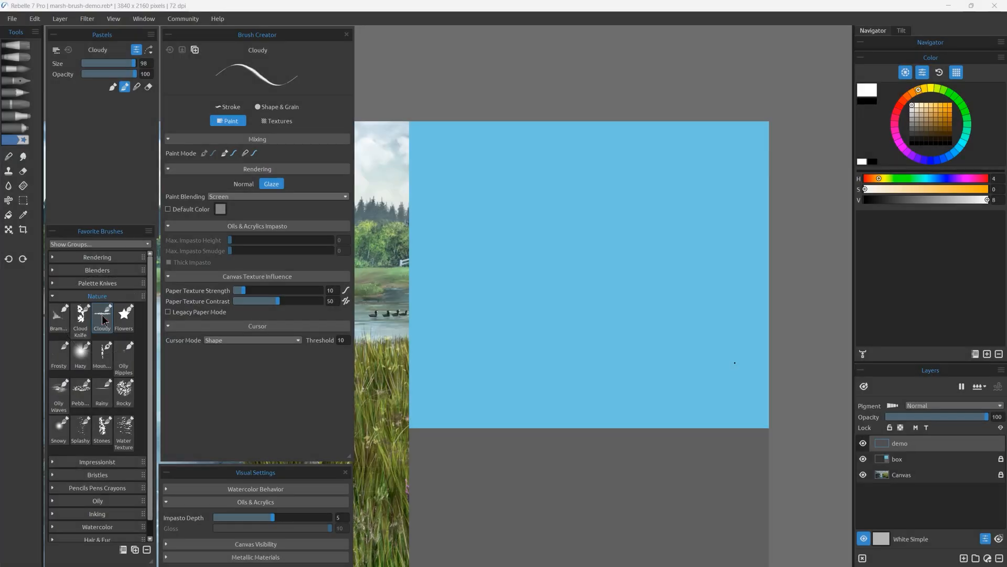
mouse_move(551, 226)
mouse_down()
mouse_move(580, 224)
mouse_move(540, 225)
mouse_move(516, 244)
mouse_move(612, 241)
mouse_up()
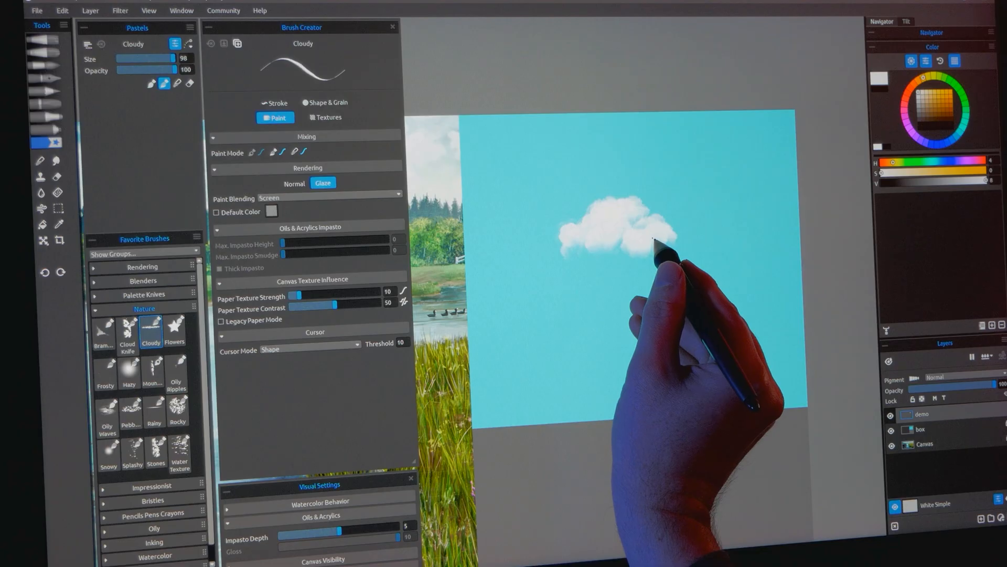
mouse_move(596, 233)
mouse_down()
mouse_move(608, 259)
mouse_move(592, 233)
mouse_move(566, 246)
mouse_move(603, 284)
mouse_move(575, 285)
mouse_move(627, 273)
mouse_move(670, 281)
mouse_move(625, 263)
mouse_up()
mouse_move(533, 294)
mouse_down()
mouse_move(531, 306)
mouse_move(525, 286)
mouse_move(547, 286)
mouse_move(530, 331)
mouse_move(540, 322)
mouse_move(540, 355)
mouse_move(522, 353)
mouse_move(540, 289)
mouse_up()
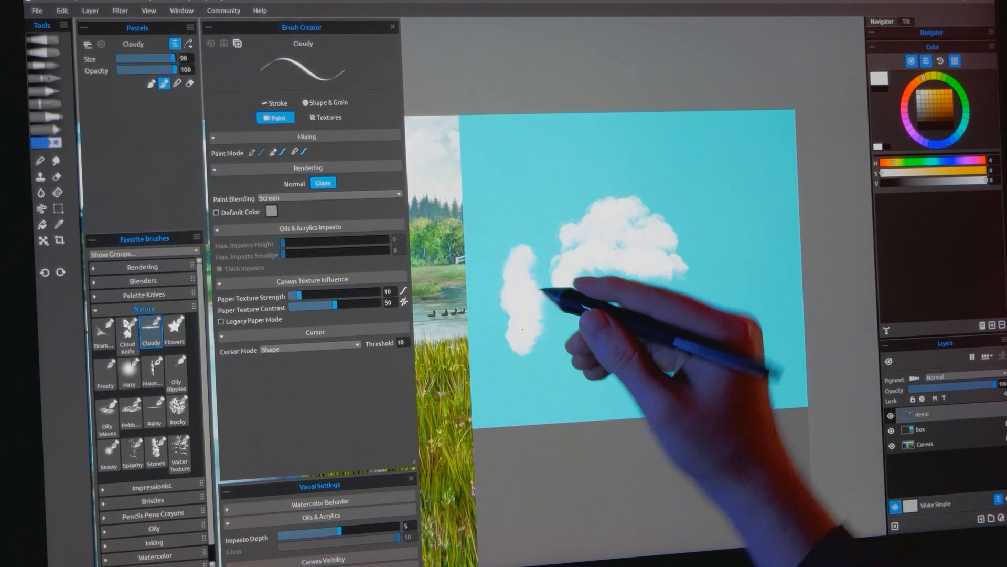
drag(611, 294, 638, 304)
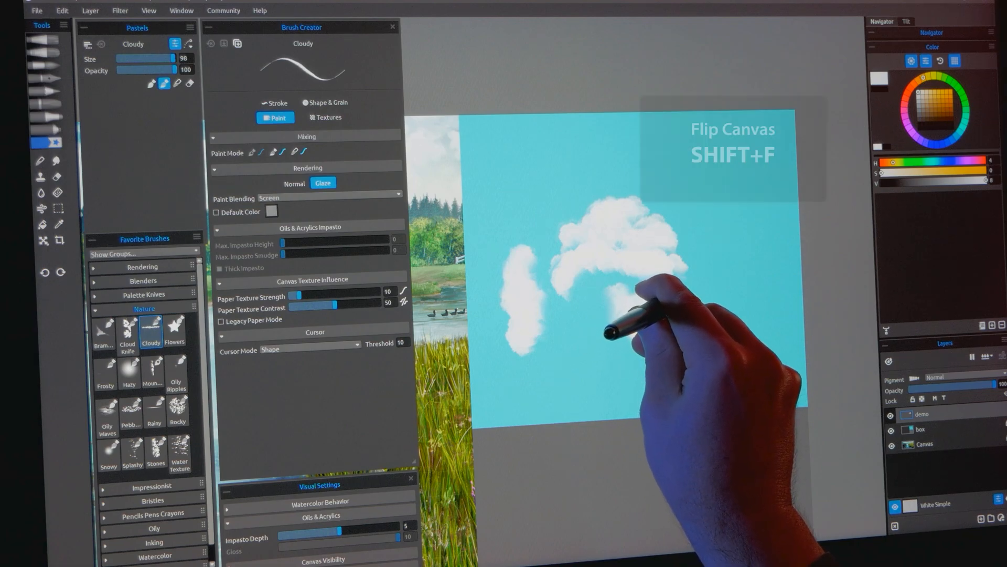
Step: Flip the canvas and paint more cloud strokes on the mirrored view with the Cloudy brush
key(shift+f)
drag(608, 283, 858, 259)
mouse_move(464, 265)
mouse_down()
mouse_move(454, 257)
mouse_move(490, 236)
mouse_move(461, 288)
mouse_move(531, 347)
mouse_up()
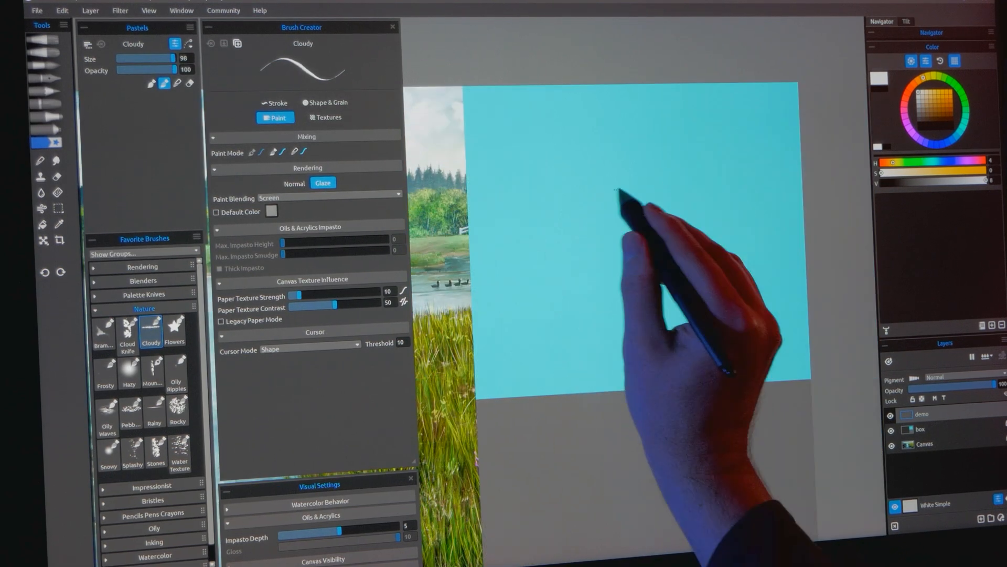
Step: Paint a large white cloud with a billowing top and a wispy base on the blue area
mouse_move(604, 189)
mouse_down()
mouse_move(587, 202)
mouse_move(656, 192)
mouse_move(616, 218)
mouse_move(577, 218)
mouse_move(570, 197)
mouse_move(572, 223)
mouse_move(551, 241)
mouse_move(578, 261)
mouse_move(616, 240)
mouse_move(638, 247)
mouse_move(671, 234)
mouse_move(675, 246)
mouse_move(547, 274)
mouse_move(593, 275)
mouse_move(627, 246)
mouse_up()
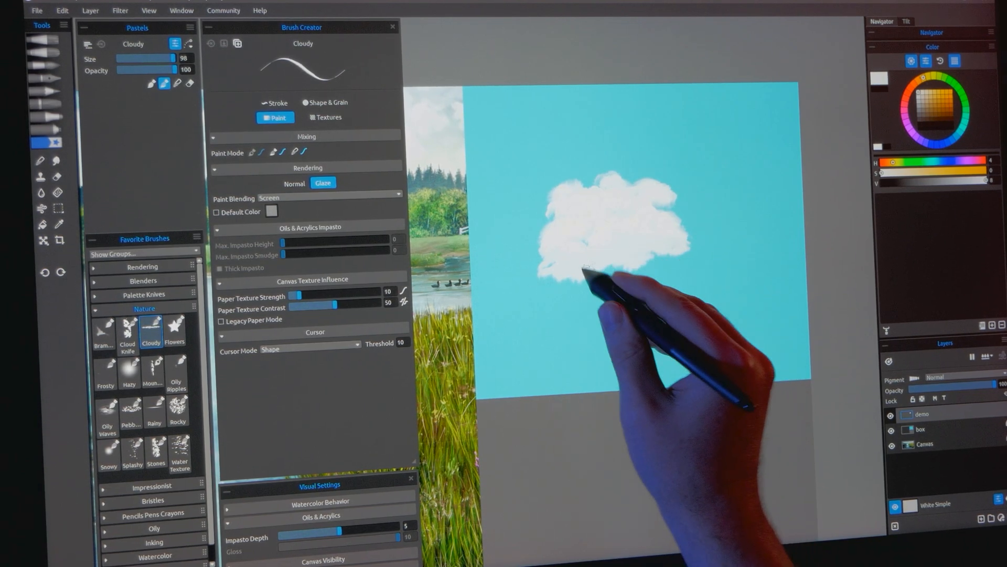
drag(589, 273, 697, 248)
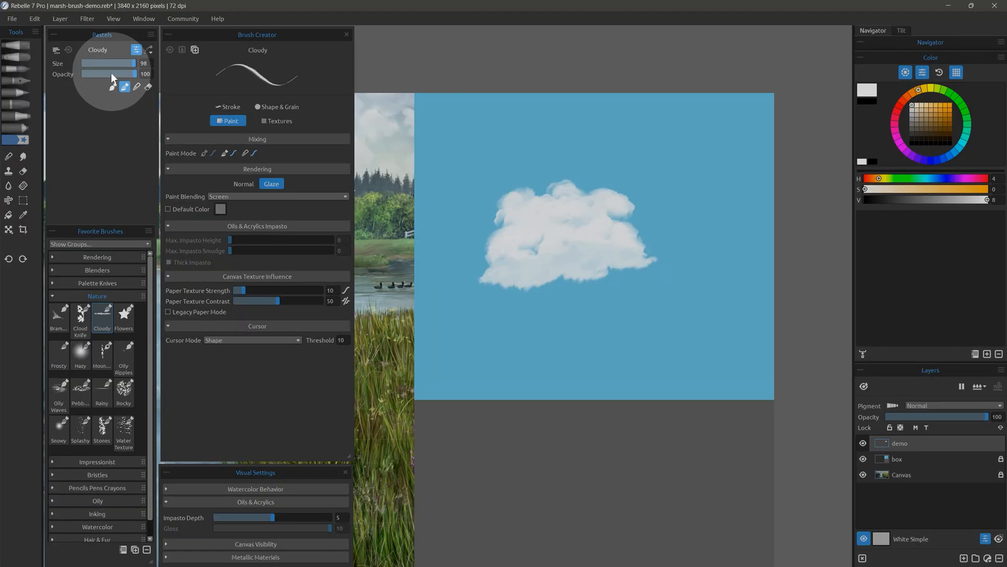
Step: Set the Cloudy brush's opacity to 48 and paint a softer, layered tall cloud beside the large white one
click(108, 73)
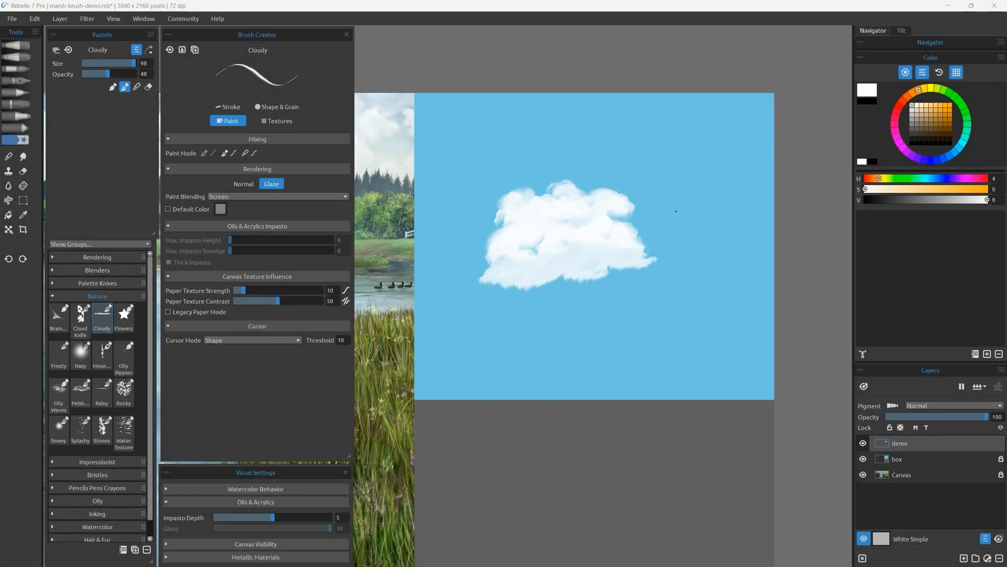
mouse_move(715, 197)
mouse_down()
mouse_move(721, 222)
mouse_move(691, 231)
mouse_move(733, 243)
mouse_move(707, 256)
mouse_move(733, 271)
mouse_move(737, 225)
mouse_move(712, 187)
mouse_move(674, 205)
mouse_move(691, 165)
mouse_move(714, 170)
mouse_move(719, 194)
mouse_move(688, 149)
mouse_move(677, 161)
mouse_move(707, 173)
mouse_move(728, 163)
mouse_move(709, 176)
mouse_move(711, 208)
mouse_move(684, 188)
mouse_move(722, 219)
mouse_move(714, 207)
mouse_move(718, 220)
mouse_move(688, 230)
mouse_move(710, 256)
mouse_move(719, 250)
mouse_move(713, 243)
mouse_move(684, 257)
mouse_up()
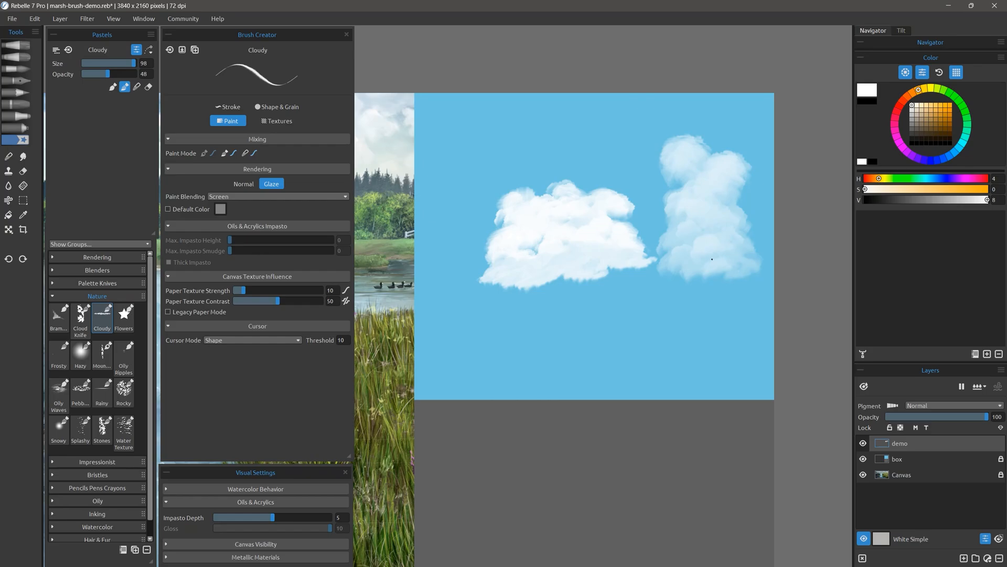
drag(712, 259, 708, 179)
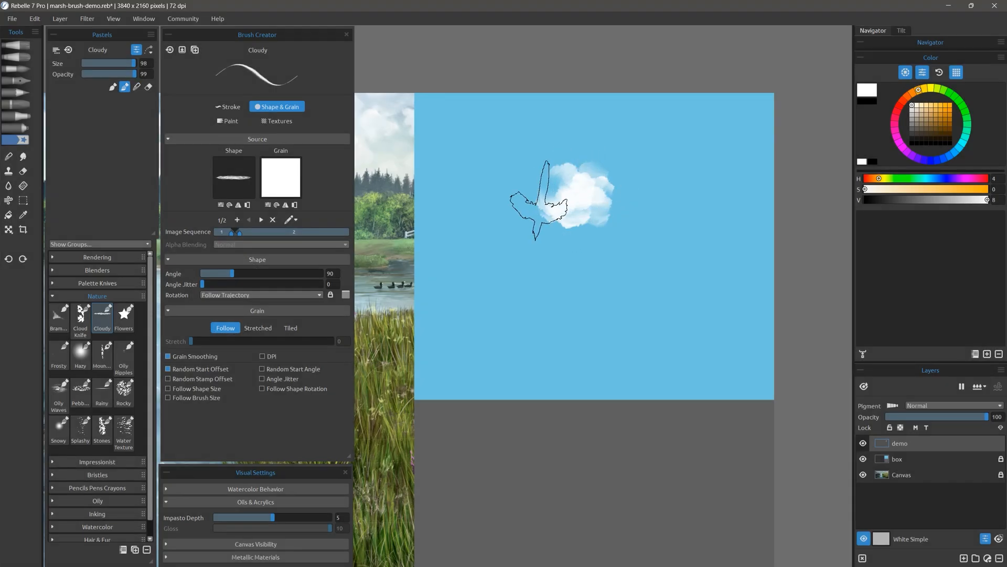
Step: Paint several separate white clouds with the Cloudy brush at opacity 99, building up their rounded edges
mouse_move(538, 201)
mouse_down()
mouse_move(619, 207)
mouse_move(626, 184)
mouse_move(641, 198)
mouse_move(637, 210)
mouse_move(662, 211)
mouse_up()
mouse_move(565, 258)
mouse_down()
mouse_move(589, 257)
mouse_move(554, 277)
mouse_move(612, 275)
mouse_move(552, 292)
mouse_move(622, 302)
mouse_move(512, 314)
mouse_move(637, 321)
mouse_move(546, 332)
mouse_move(640, 342)
mouse_up()
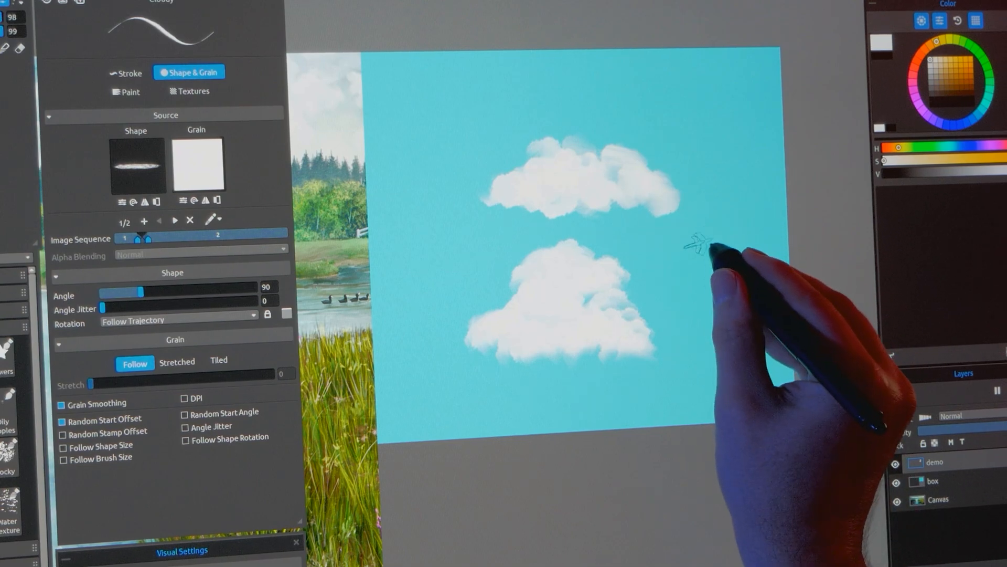
mouse_move(701, 225)
mouse_down()
mouse_move(666, 230)
mouse_move(698, 252)
mouse_move(669, 257)
mouse_move(715, 281)
mouse_move(688, 292)
mouse_move(711, 283)
mouse_move(706, 270)
mouse_move(677, 315)
mouse_move(693, 339)
mouse_move(724, 311)
mouse_move(742, 316)
mouse_up()
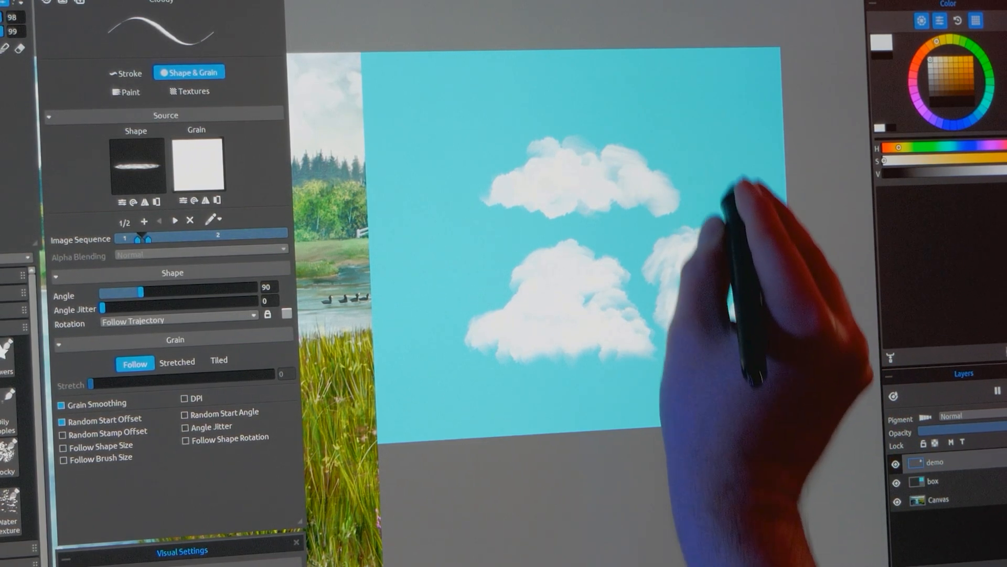
mouse_move(716, 174)
mouse_down()
mouse_move(726, 158)
mouse_move(760, 202)
mouse_move(774, 225)
mouse_move(771, 261)
mouse_up()
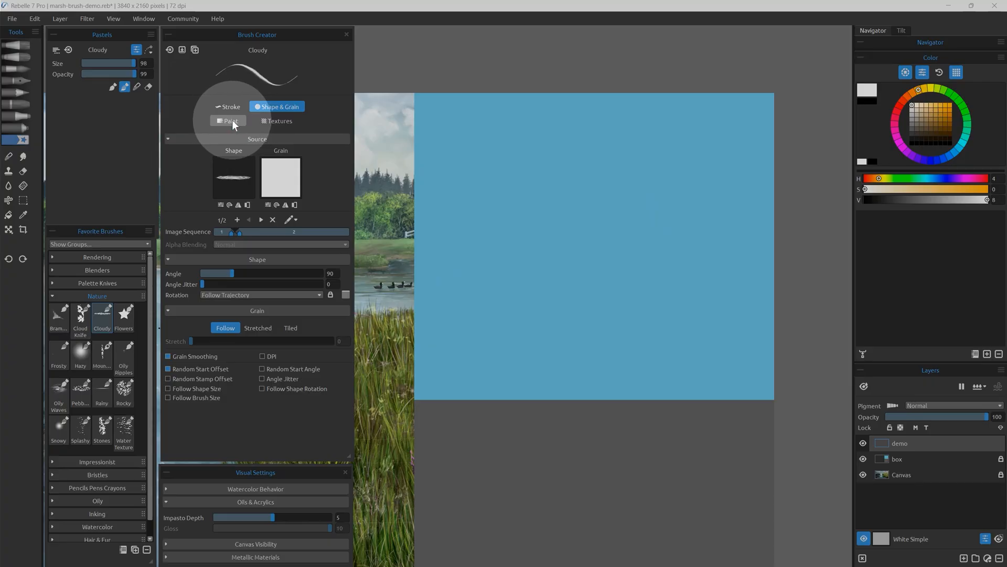
Step: Show the Cloudy brush's paint settings and paint a large and a small shaded cloud in muted blue-violet with Screen blending
click(232, 120)
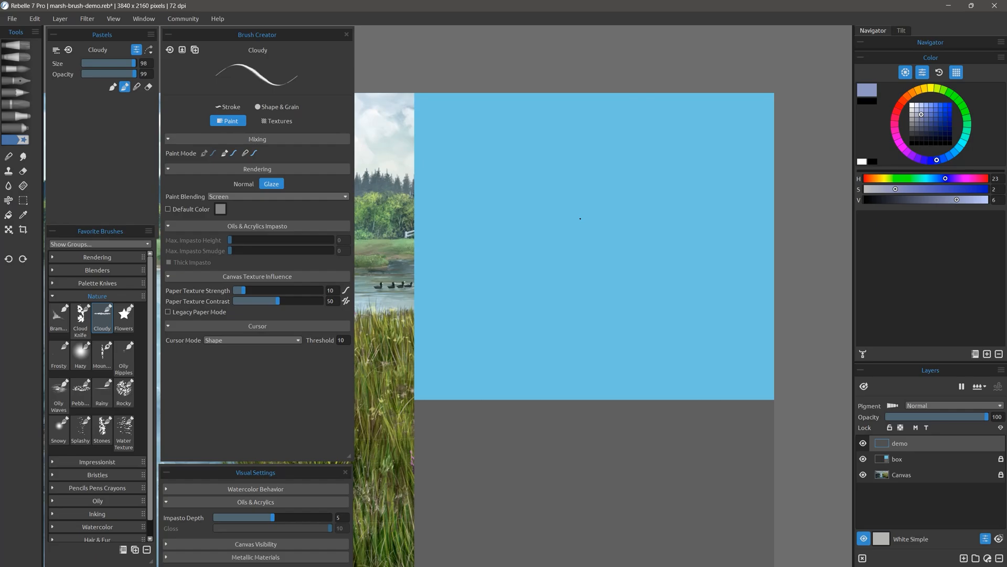
mouse_move(556, 217)
mouse_down()
mouse_move(586, 226)
mouse_move(617, 219)
mouse_move(564, 193)
mouse_move(526, 231)
mouse_move(627, 232)
mouse_move(630, 198)
mouse_move(506, 240)
mouse_move(609, 247)
mouse_up()
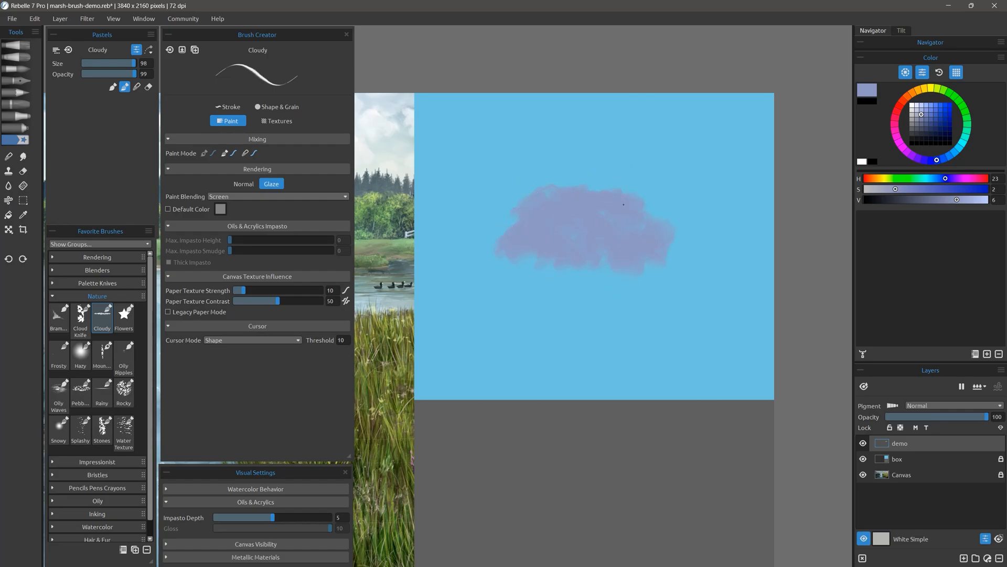
mouse_move(588, 189)
mouse_down()
mouse_move(540, 203)
mouse_move(594, 212)
mouse_move(528, 244)
mouse_move(647, 247)
mouse_move(655, 220)
mouse_move(519, 241)
mouse_up()
mouse_move(599, 189)
mouse_down()
mouse_move(585, 225)
mouse_move(528, 239)
mouse_move(656, 226)
mouse_move(635, 246)
mouse_move(578, 249)
mouse_move(670, 287)
mouse_up()
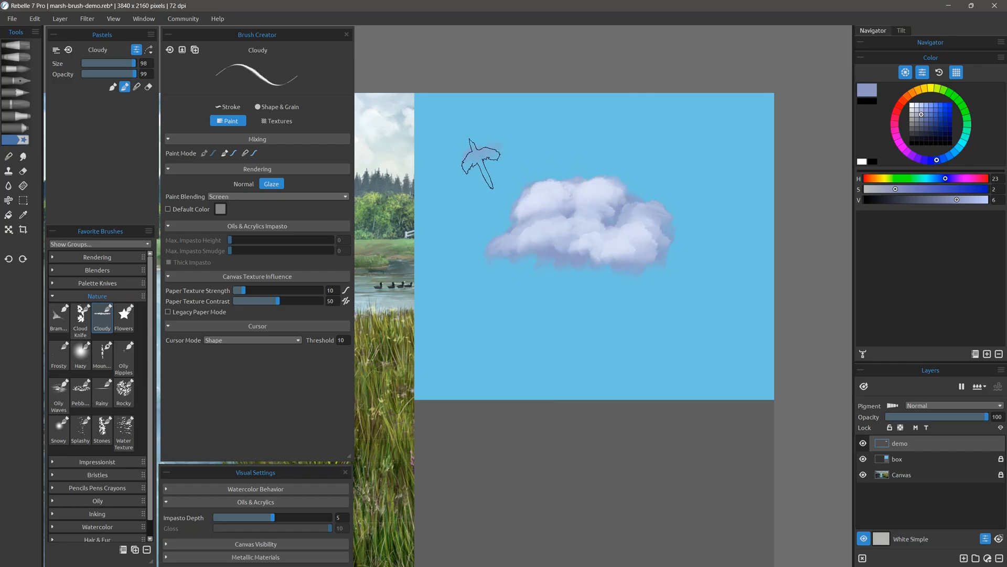
mouse_move(481, 164)
mouse_down()
mouse_move(533, 166)
mouse_move(483, 151)
mouse_move(453, 169)
mouse_move(509, 171)
mouse_move(505, 157)
mouse_move(465, 153)
mouse_move(499, 148)
mouse_move(518, 166)
mouse_move(476, 143)
mouse_move(446, 162)
mouse_up()
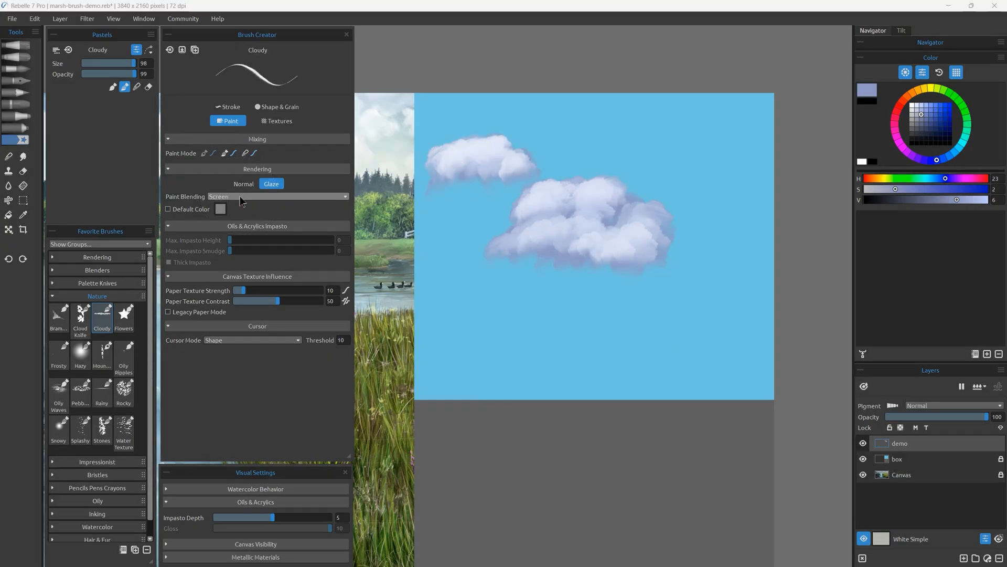
Step: Set the Cloudy brush's paint blending to Default and paint a flat blue-violet cloud below the large shaded one
click(239, 197)
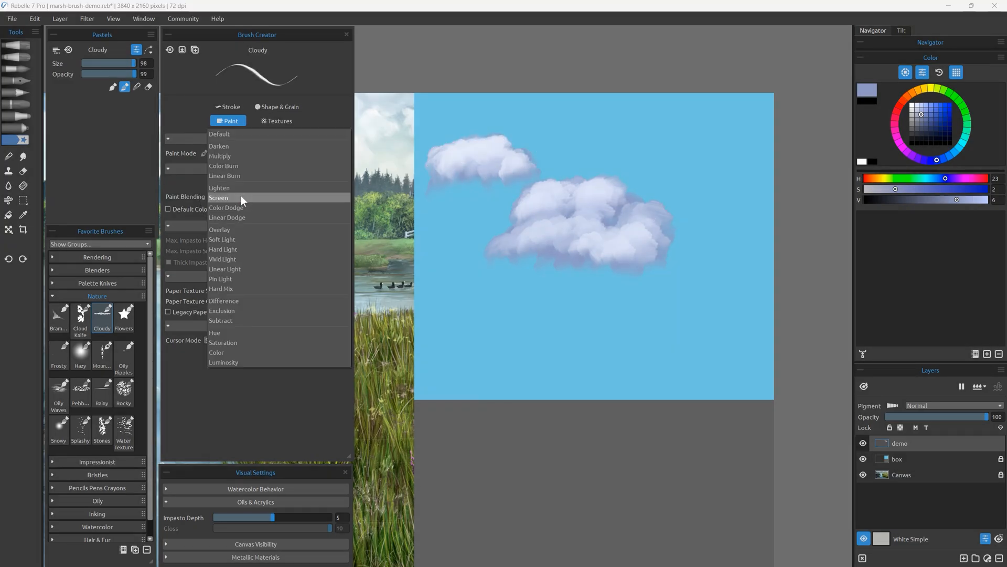
click(242, 133)
mouse_move(549, 315)
mouse_down()
mouse_move(568, 337)
mouse_move(571, 313)
mouse_move(518, 301)
mouse_move(497, 332)
mouse_move(571, 317)
mouse_move(566, 331)
mouse_move(494, 337)
mouse_move(544, 346)
mouse_move(587, 330)
mouse_up()
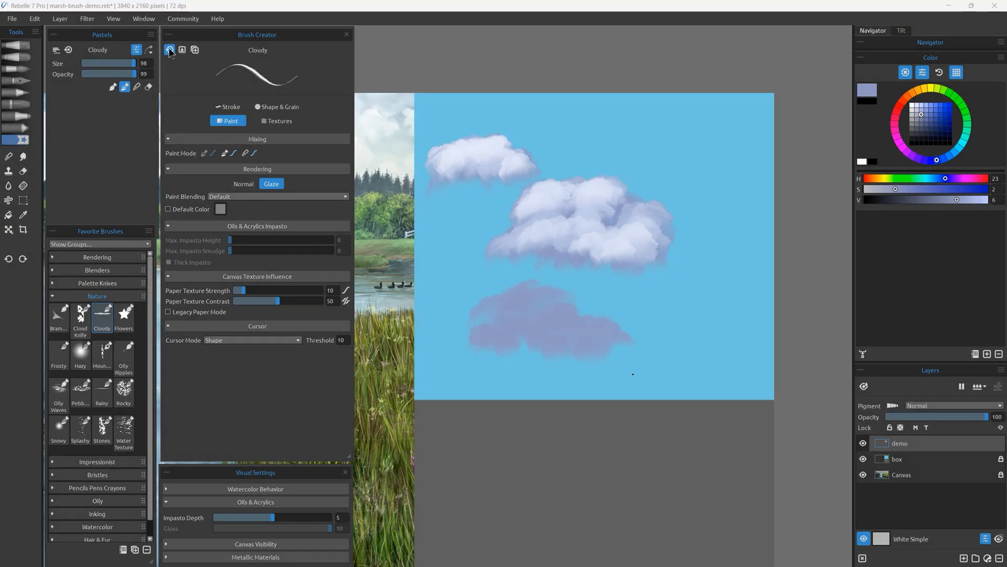
Step: Reset the Cloudy brush, paint a faint cloud base at opacity 39, and build brighter puffs over it at opacity 100
click(168, 50)
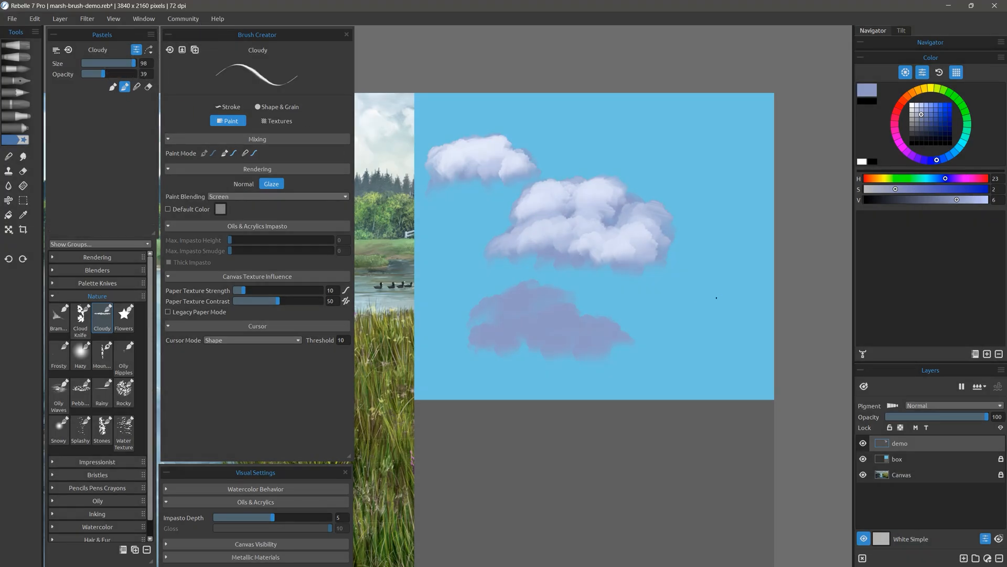
mouse_move(691, 299)
mouse_down()
mouse_move(704, 324)
mouse_move(673, 307)
mouse_move(646, 338)
mouse_move(713, 321)
mouse_up()
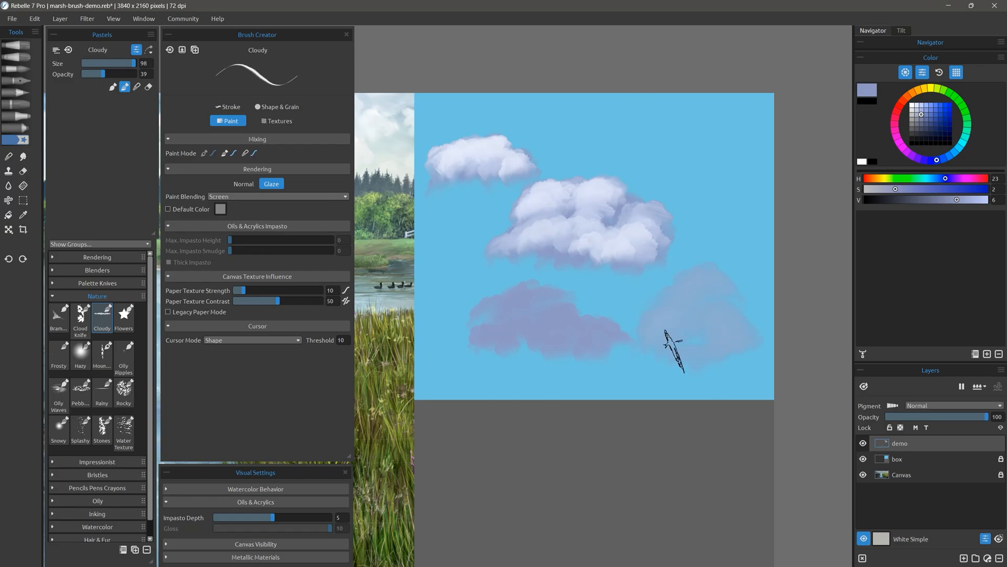
drag(718, 330, 713, 231)
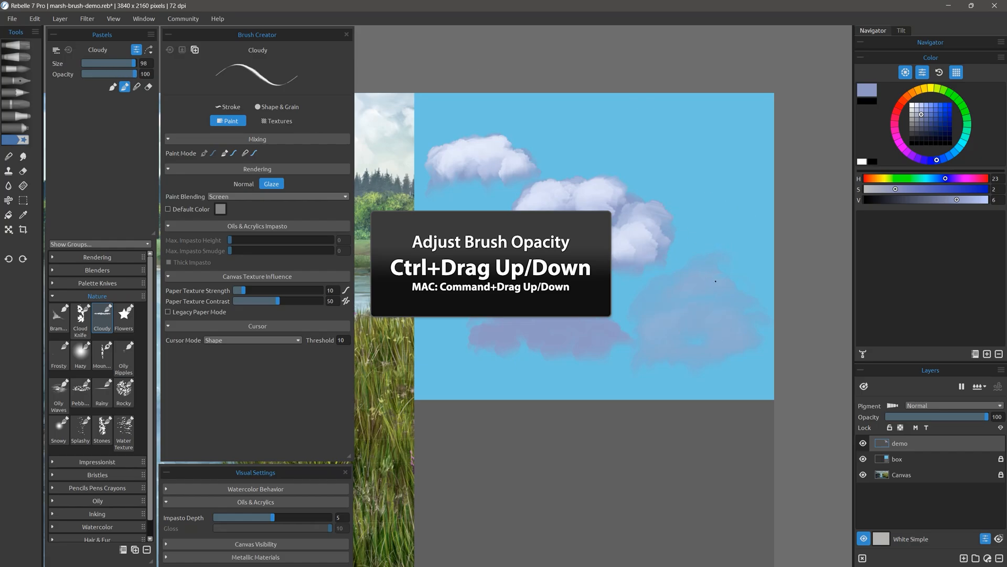
mouse_move(655, 286)
mouse_down()
mouse_move(725, 323)
mouse_move(752, 365)
mouse_up()
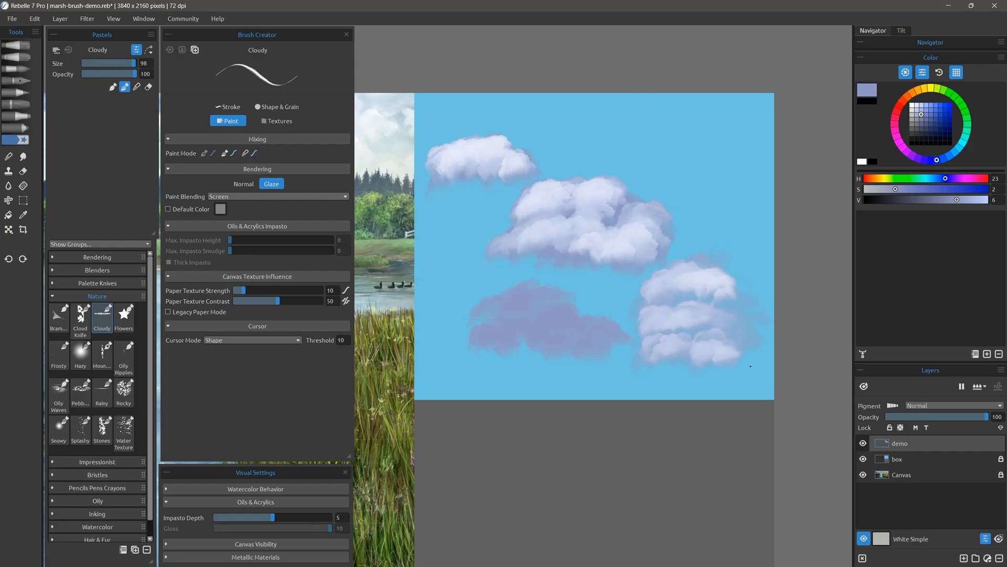
Step: Select the Hazy brush, pick white, and brush soft haze onto the demo layer
click(83, 356)
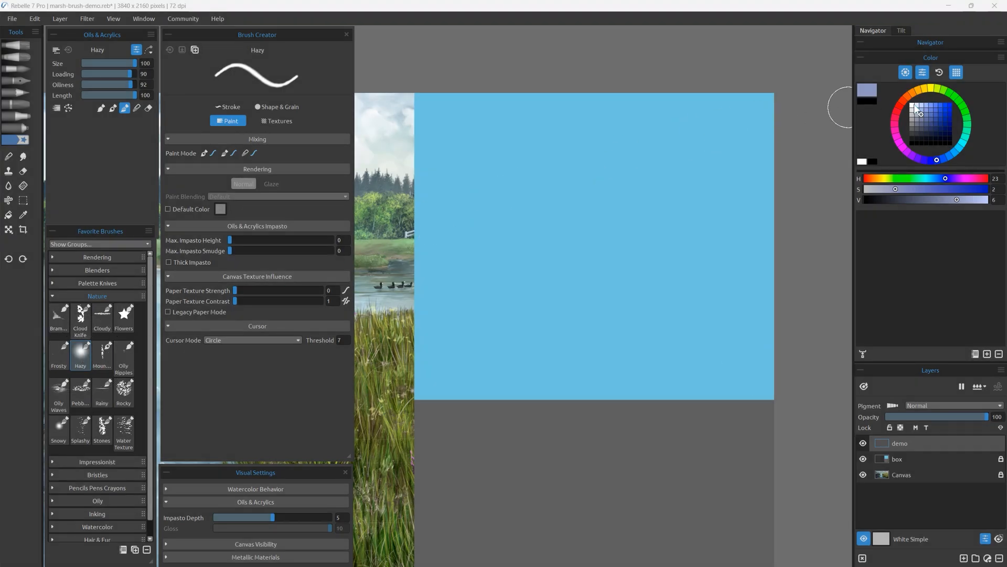
click(914, 107)
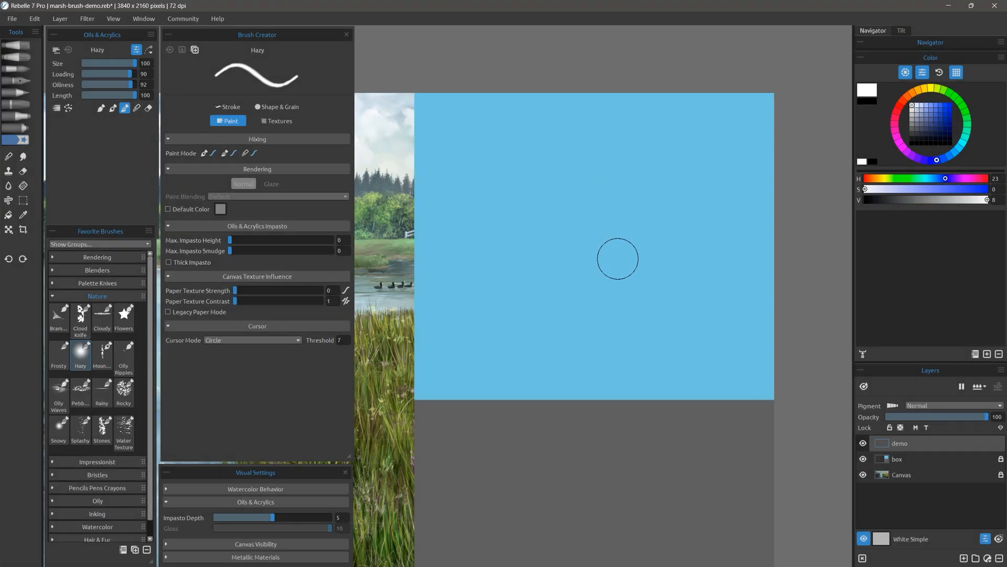
mouse_move(618, 259)
mouse_down()
mouse_move(617, 209)
mouse_move(520, 235)
mouse_move(616, 267)
mouse_move(616, 308)
mouse_move(491, 293)
mouse_move(522, 339)
mouse_move(647, 389)
mouse_move(505, 388)
mouse_move(553, 433)
mouse_move(693, 464)
mouse_move(535, 470)
mouse_move(497, 510)
mouse_move(644, 519)
mouse_move(714, 504)
mouse_up()
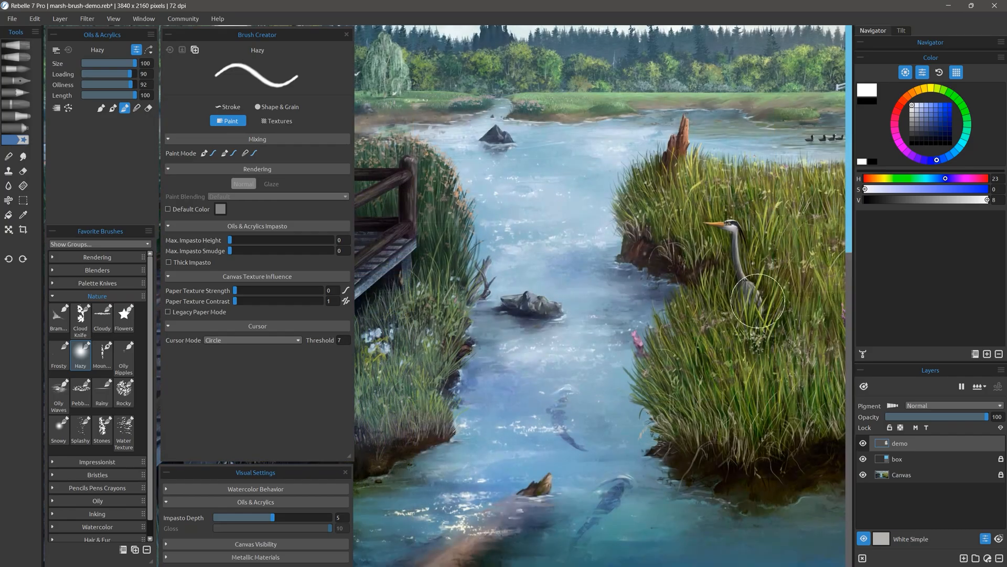
Step: Brush white haze with the Hazy brush over both grassy banks, the foreground water and the water below the tree stump
mouse_move(766, 310)
mouse_down()
mouse_move(714, 383)
mouse_move(711, 312)
mouse_move(651, 356)
mouse_up()
mouse_move(476, 345)
mouse_down()
mouse_move(440, 407)
mouse_move(379, 444)
mouse_move(511, 452)
mouse_move(565, 412)
mouse_move(618, 433)
mouse_move(769, 424)
mouse_move(776, 367)
mouse_move(826, 454)
mouse_move(705, 454)
mouse_move(486, 486)
mouse_move(368, 547)
mouse_move(586, 518)
mouse_move(501, 532)
mouse_move(541, 557)
mouse_move(734, 507)
mouse_move(837, 546)
mouse_move(766, 511)
mouse_move(565, 530)
mouse_move(417, 530)
mouse_move(474, 531)
mouse_up()
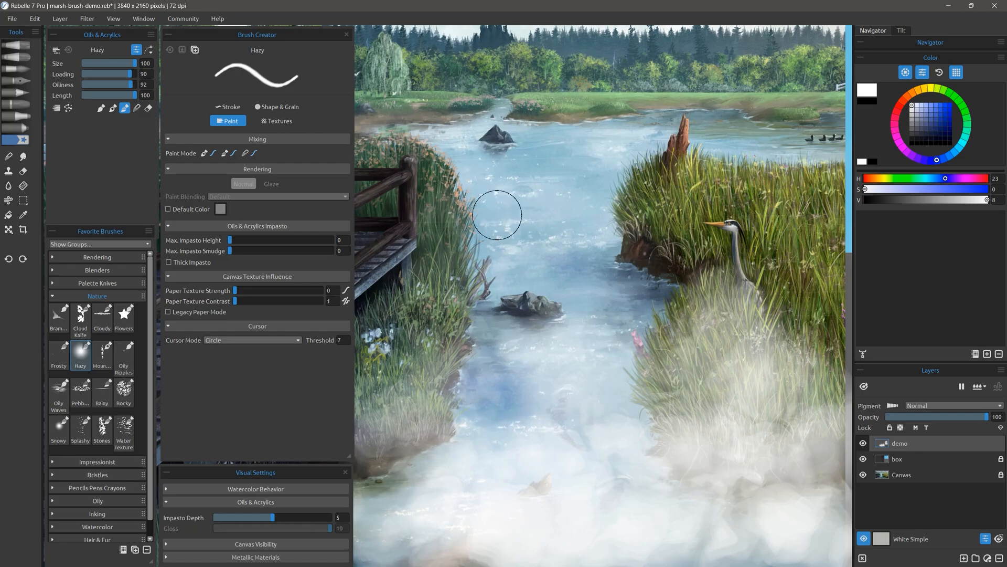
mouse_move(425, 257)
mouse_down()
mouse_move(477, 285)
mouse_move(485, 207)
mouse_move(423, 242)
mouse_move(473, 294)
mouse_move(478, 200)
mouse_move(416, 238)
mouse_move(445, 294)
mouse_up()
mouse_move(612, 227)
mouse_down()
mouse_move(591, 273)
mouse_move(635, 259)
mouse_move(613, 205)
mouse_move(591, 300)
mouse_move(668, 245)
mouse_move(616, 198)
mouse_move(570, 291)
mouse_move(644, 287)
mouse_move(660, 262)
mouse_up()
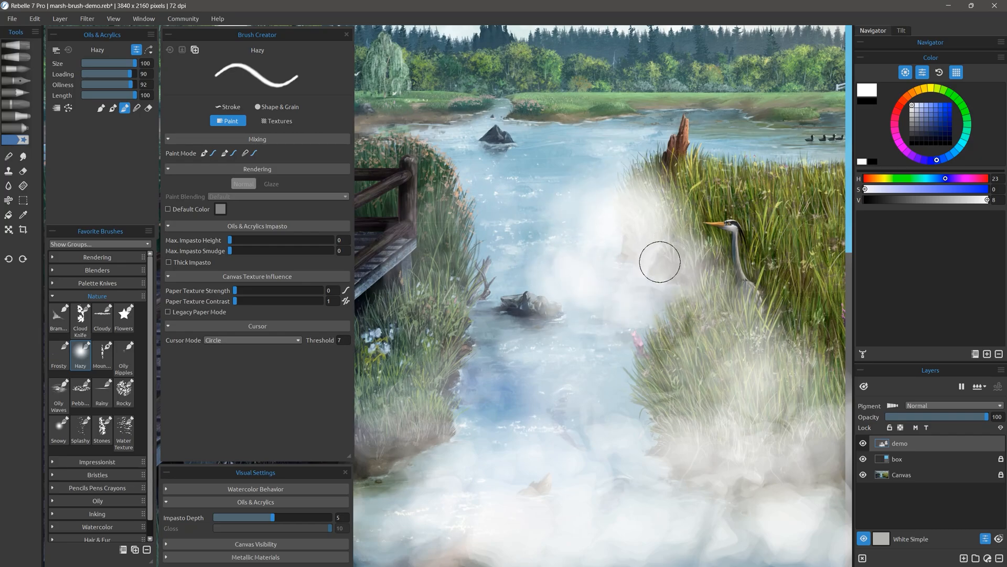
mouse_move(609, 451)
mouse_down()
mouse_move(645, 446)
mouse_move(600, 394)
mouse_move(588, 465)
mouse_move(576, 448)
mouse_move(488, 432)
mouse_move(509, 422)
mouse_move(452, 485)
mouse_move(659, 505)
mouse_move(705, 481)
mouse_move(763, 528)
mouse_move(779, 434)
mouse_move(700, 505)
mouse_move(637, 455)
mouse_move(555, 445)
mouse_move(448, 391)
mouse_move(415, 401)
mouse_move(513, 368)
mouse_move(678, 402)
mouse_move(714, 387)
mouse_move(764, 456)
mouse_up()
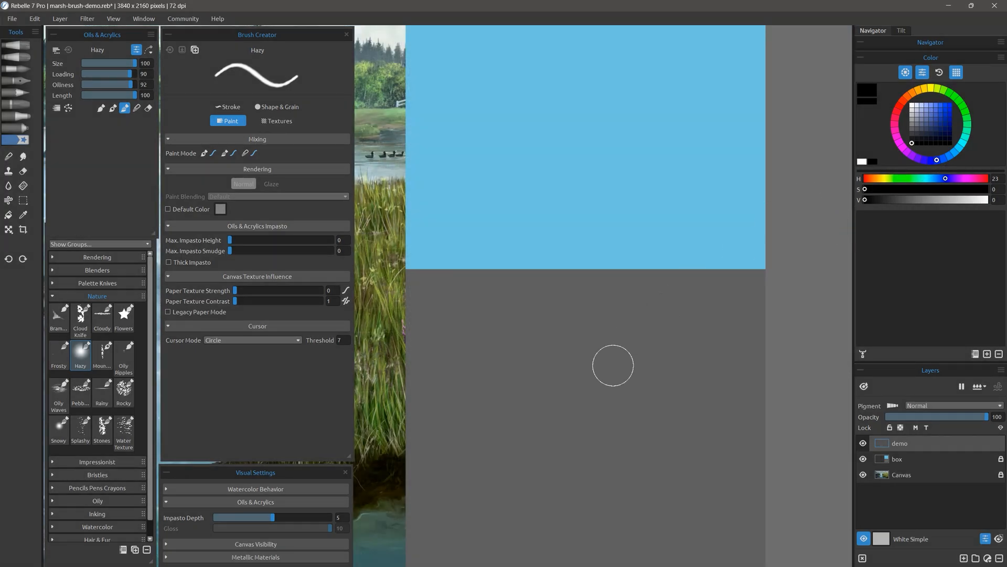
Step: Paint a tall black smoke plume across the demo box with the Hazy brush, and add thinner smoke with the size reduced to 43
mouse_move(612, 364)
mouse_down()
mouse_move(572, 414)
mouse_move(540, 411)
mouse_move(530, 383)
mouse_move(604, 326)
mouse_move(529, 316)
mouse_move(619, 275)
mouse_move(500, 274)
mouse_move(567, 235)
mouse_move(607, 169)
mouse_move(503, 184)
mouse_move(541, 160)
mouse_move(650, 158)
mouse_move(596, 89)
mouse_move(630, 89)
mouse_move(643, 141)
mouse_move(599, 194)
mouse_move(604, 241)
mouse_move(567, 326)
mouse_move(582, 420)
mouse_up()
mouse_move(559, 294)
mouse_down()
mouse_move(583, 164)
mouse_move(637, 171)
mouse_move(606, 369)
mouse_move(567, 444)
mouse_move(613, 481)
mouse_up()
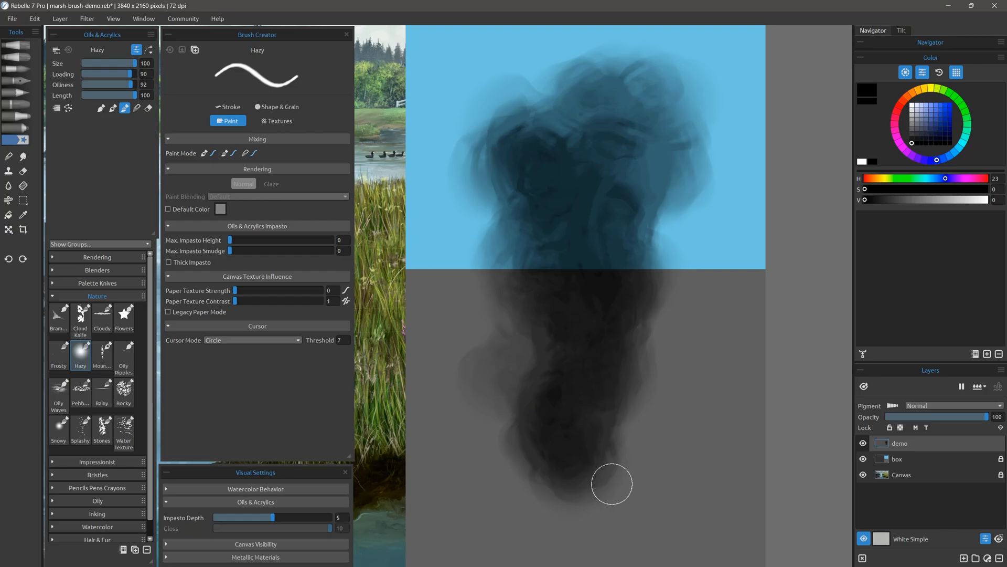
key(bracketleft)
drag(703, 309, 630, 321)
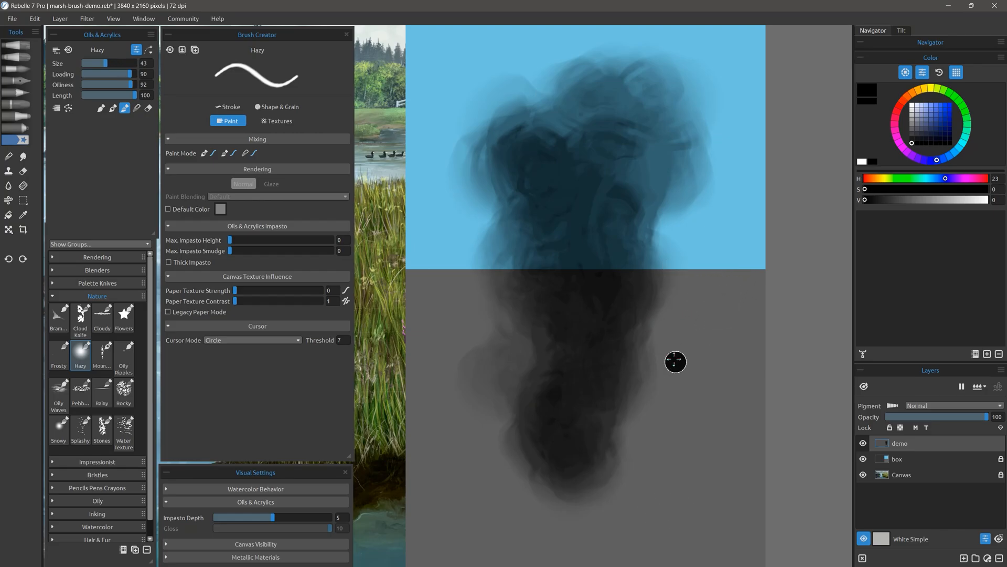
mouse_move(682, 447)
mouse_down()
mouse_move(696, 418)
mouse_move(673, 398)
mouse_move(716, 407)
mouse_move(699, 371)
mouse_move(684, 373)
mouse_move(731, 344)
mouse_move(692, 348)
mouse_move(698, 302)
mouse_move(724, 331)
mouse_move(709, 287)
mouse_move(678, 283)
mouse_move(727, 284)
mouse_move(710, 244)
mouse_move(697, 257)
mouse_move(740, 234)
mouse_move(710, 210)
mouse_move(722, 219)
mouse_move(749, 193)
mouse_move(722, 184)
mouse_move(747, 173)
mouse_up()
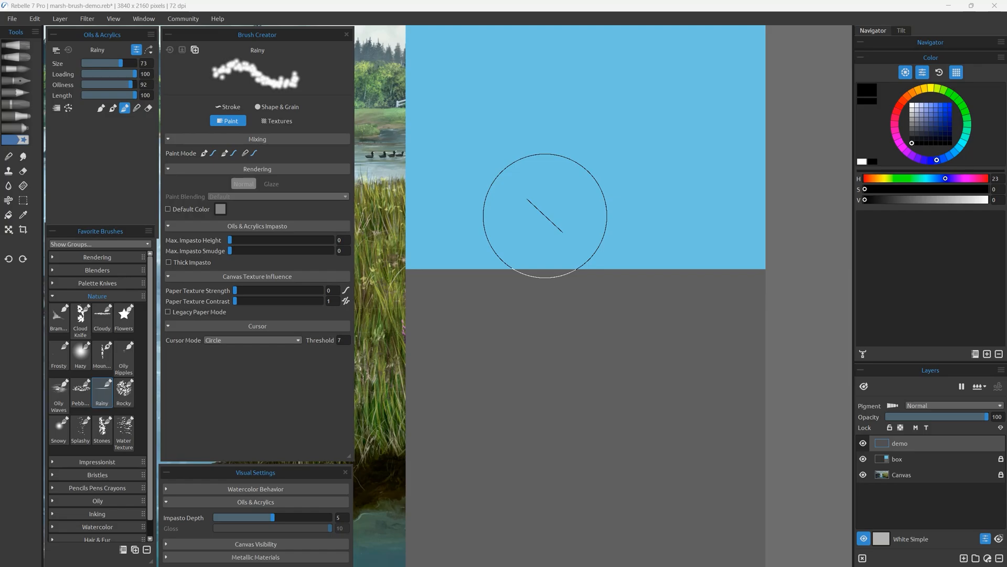
Step: Pick white for the Rainy brush, show its shape and grain settings, and paint test rain on the demo box
click(913, 105)
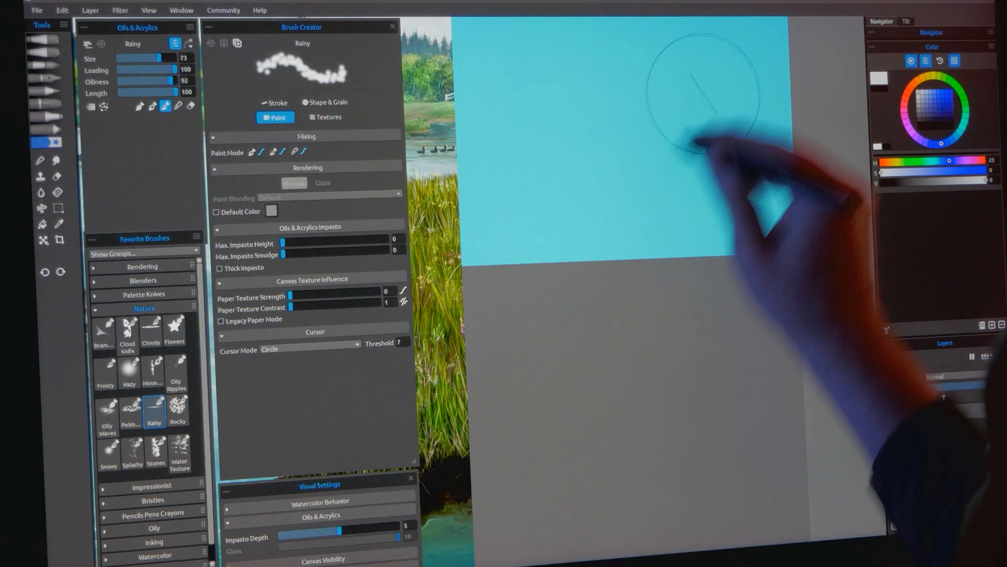
drag(645, 110, 624, 252)
mouse_move(513, 419)
mouse_down()
mouse_move(666, 163)
mouse_move(737, 102)
mouse_move(528, 372)
mouse_move(735, 104)
mouse_move(583, 267)
mouse_move(517, 393)
mouse_move(697, 138)
mouse_move(635, 189)
mouse_move(472, 450)
mouse_move(619, 203)
mouse_move(541, 355)
mouse_up()
click(325, 103)
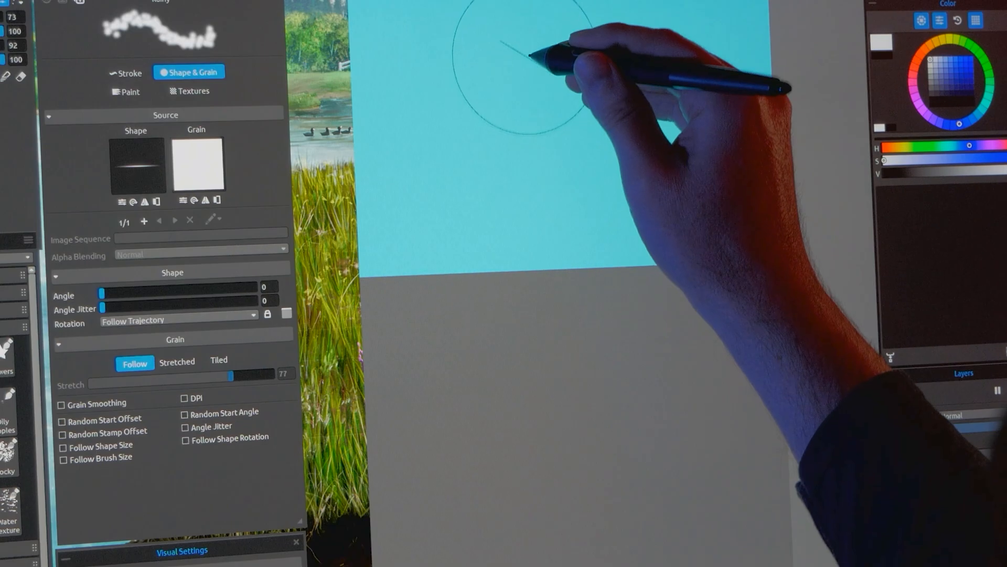
mouse_move(540, 223)
mouse_down()
mouse_move(514, 430)
mouse_move(529, 55)
mouse_move(526, 376)
mouse_move(517, 400)
mouse_move(534, 64)
mouse_move(533, 267)
mouse_move(513, 513)
mouse_move(543, 151)
mouse_up()
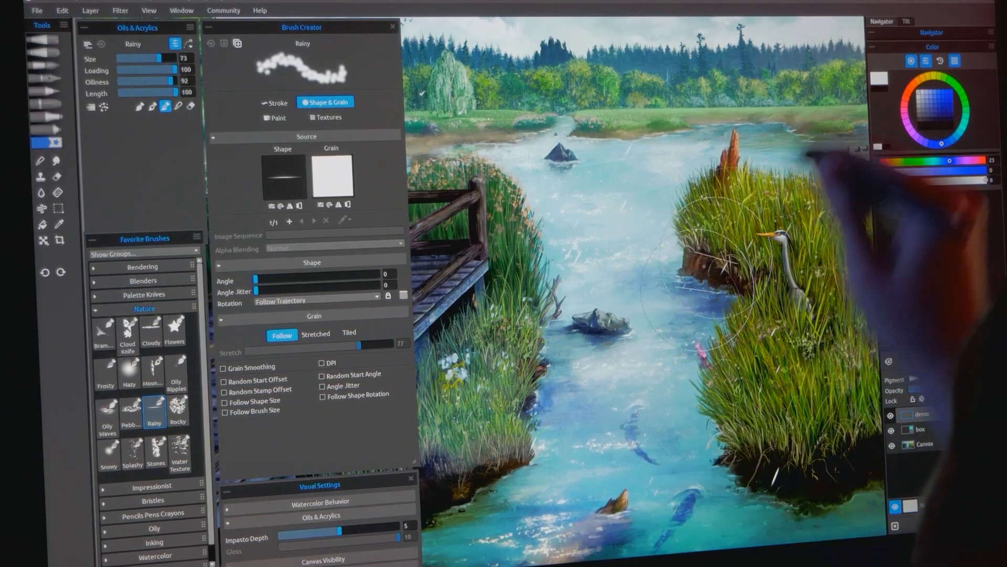
Step: Paint slanted white rain streaks over the marsh and the demo box, and vertical rain down the box at brush size 67
mouse_move(752, 138)
mouse_down()
mouse_move(766, 147)
mouse_move(594, 485)
mouse_up()
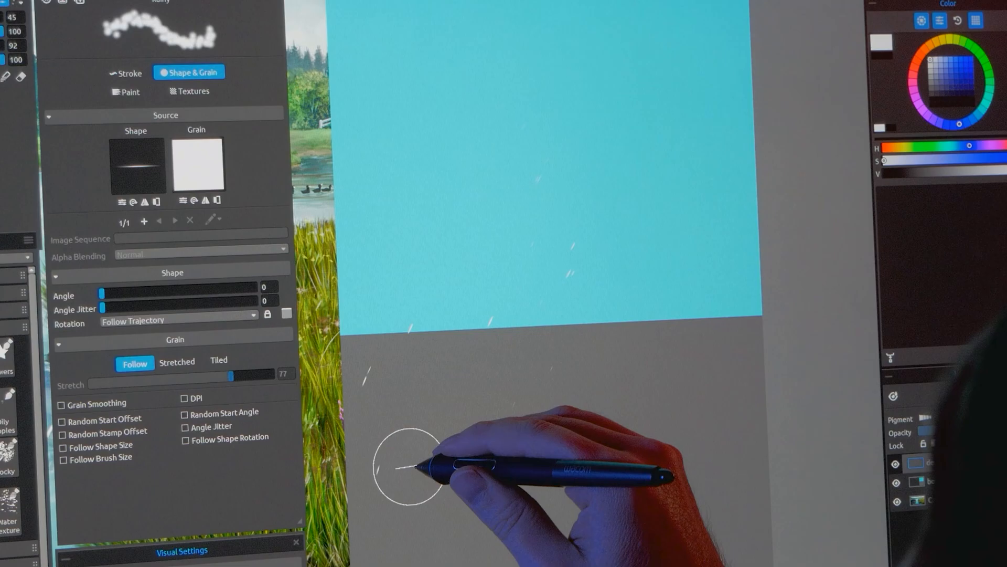
drag(520, 218, 402, 465)
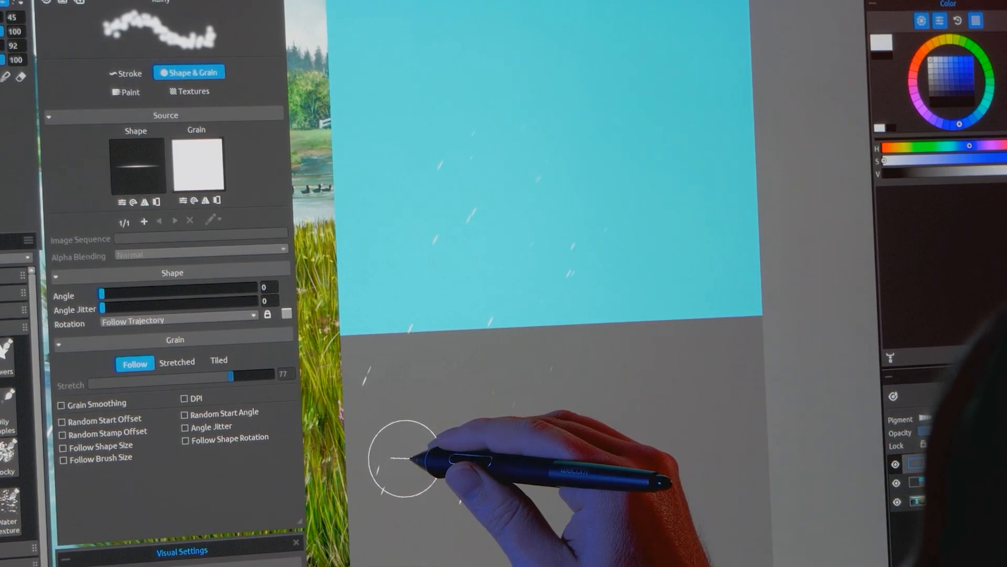
drag(457, 373, 536, 374)
drag(686, 117, 629, 294)
drag(676, 87, 475, 498)
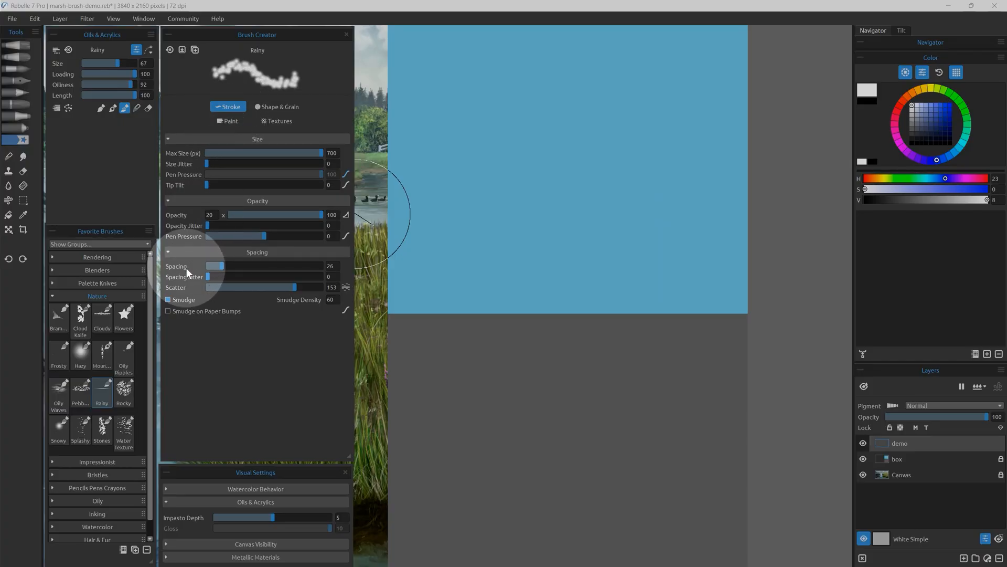
drag(463, 111, 465, 439)
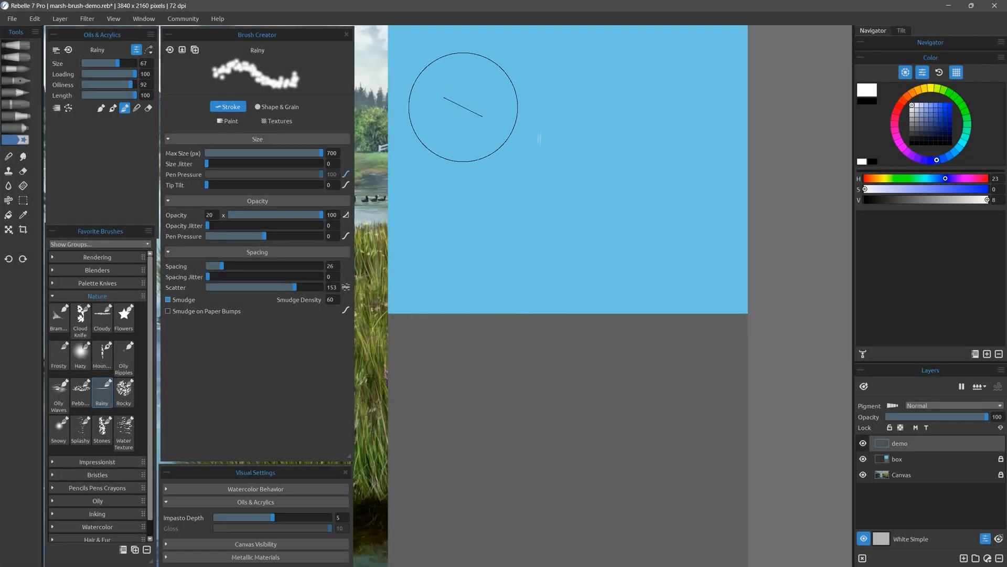
mouse_move(463, 105)
mouse_down()
mouse_move(465, 311)
mouse_move(481, 130)
mouse_move(473, 424)
mouse_move(483, 109)
mouse_move(476, 433)
mouse_move(486, 166)
mouse_move(489, 400)
mouse_move(494, 102)
mouse_move(474, 382)
mouse_up()
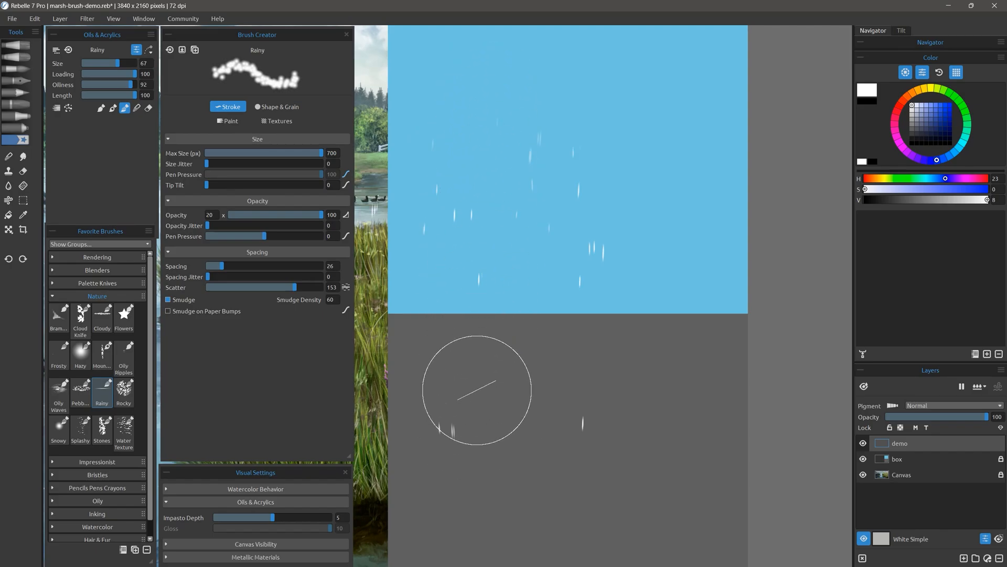
Step: Set the Rainy brush's spacing to 4 and opacity to 10, and paint rain over the grassy bank and the demo box
drag(222, 266, 209, 266)
mouse_move(429, 213)
mouse_down()
mouse_move(663, 211)
mouse_move(682, 139)
mouse_move(679, 369)
mouse_move(686, 128)
mouse_move(688, 156)
mouse_up()
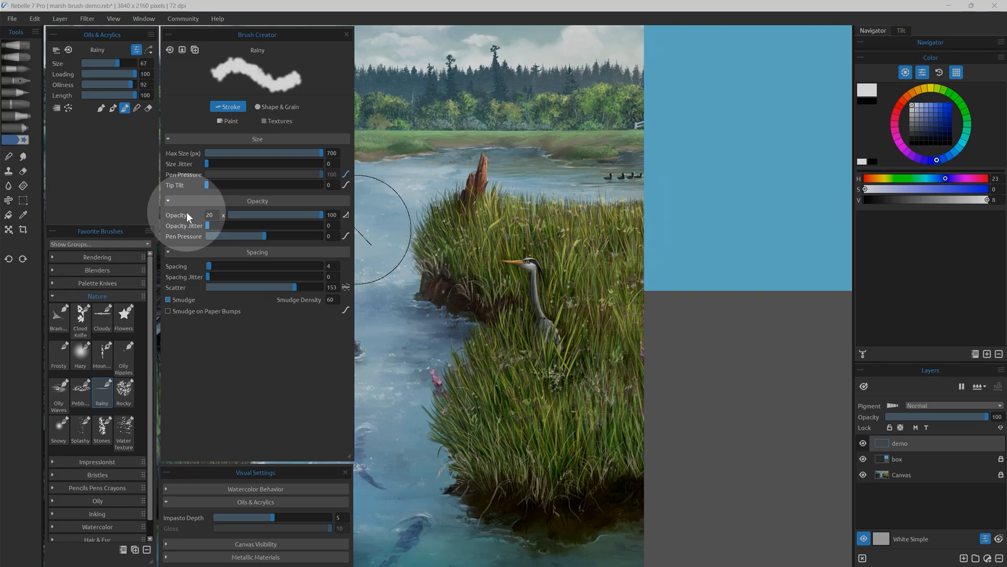
drag(187, 212, 238, 212)
mouse_move(674, 141)
mouse_down()
mouse_move(499, 338)
mouse_move(567, 273)
mouse_move(716, 172)
mouse_move(578, 311)
mouse_move(548, 353)
mouse_move(742, 189)
mouse_move(520, 457)
mouse_move(721, 462)
mouse_up()
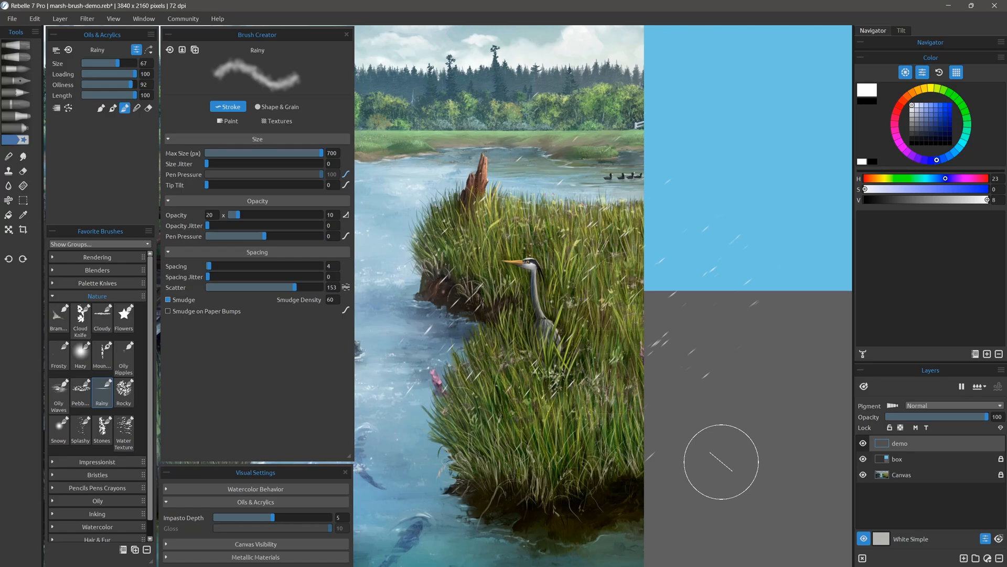
Step: Select the Snowy brush and paint white snow on the demo box, comparing spacing values 30, 78 and 3
click(62, 437)
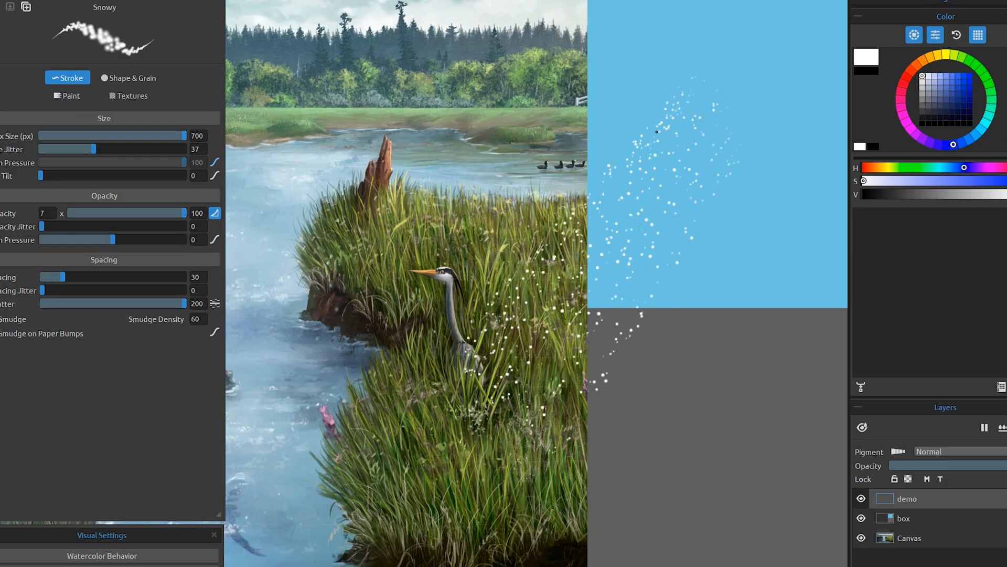
mouse_move(681, 231)
mouse_down()
mouse_move(760, 241)
mouse_move(741, 255)
mouse_move(668, 404)
mouse_move(650, 403)
mouse_up()
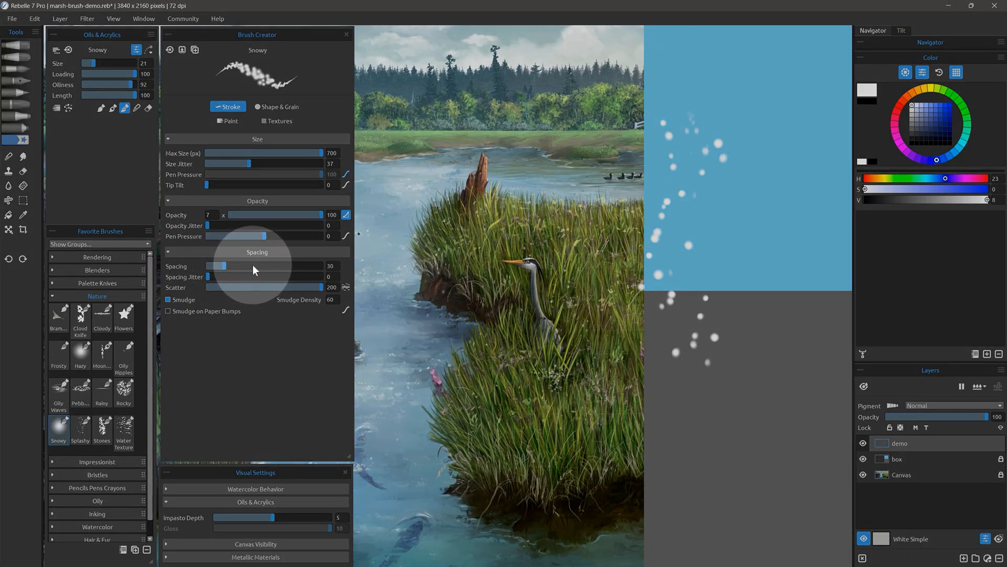
click(252, 266)
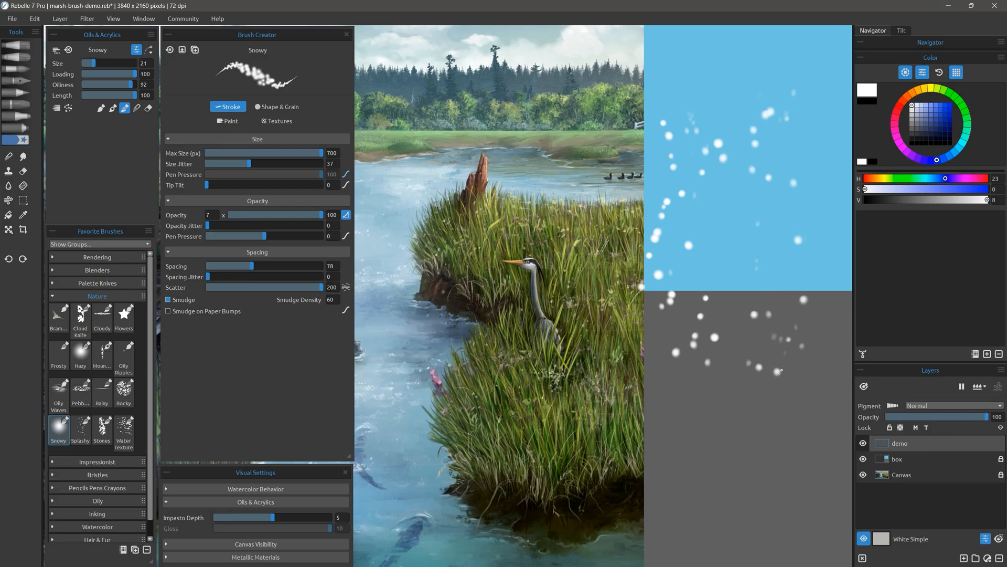
click(210, 266)
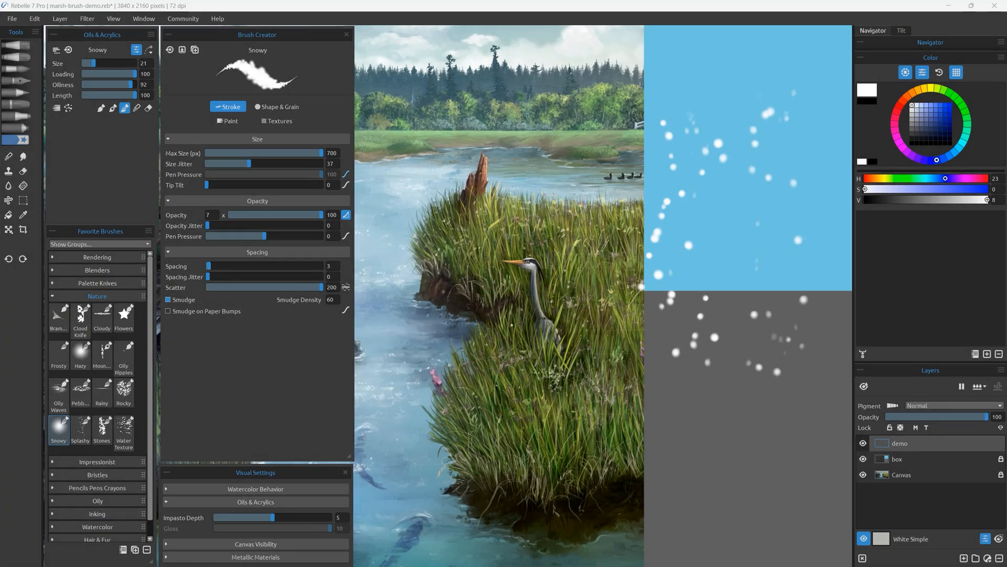
mouse_move(682, 391)
mouse_down()
mouse_move(751, 407)
mouse_move(705, 444)
mouse_move(773, 461)
mouse_move(680, 496)
mouse_move(798, 516)
mouse_up()
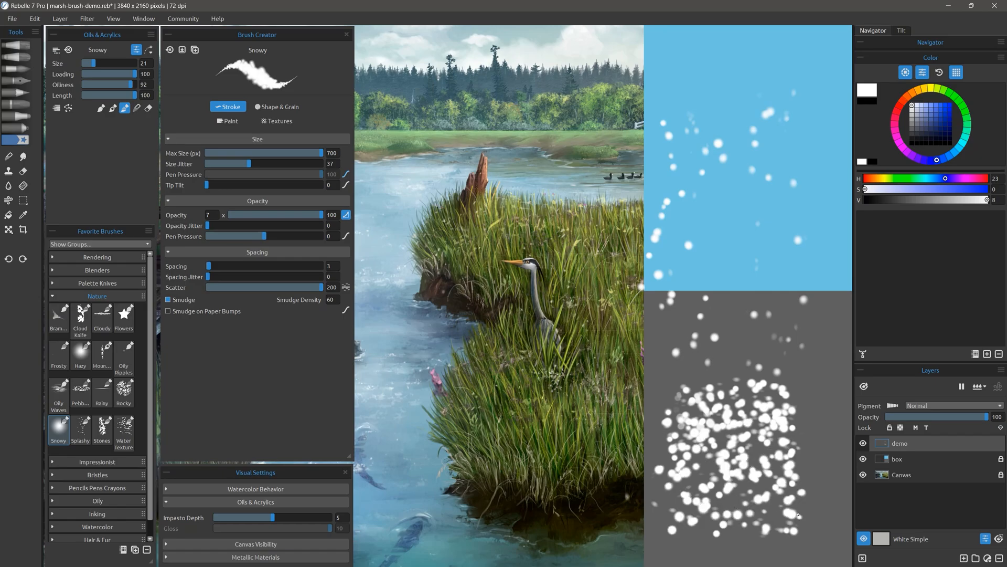
Step: Reset the Snowy brush, clear the demo layer, and scatter small white blossoms over the grass at sizes 9 and 16
click(169, 50)
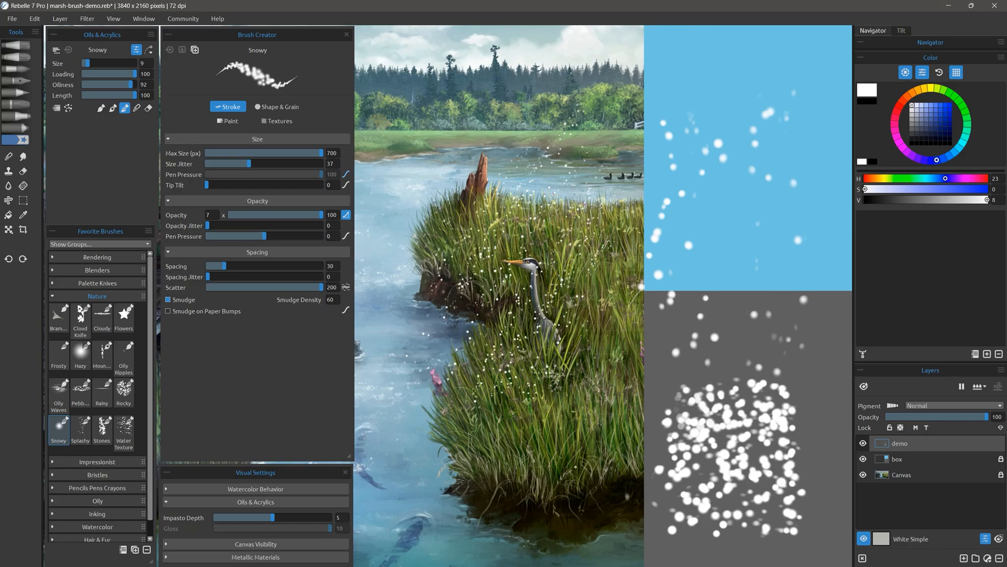
key(Delete)
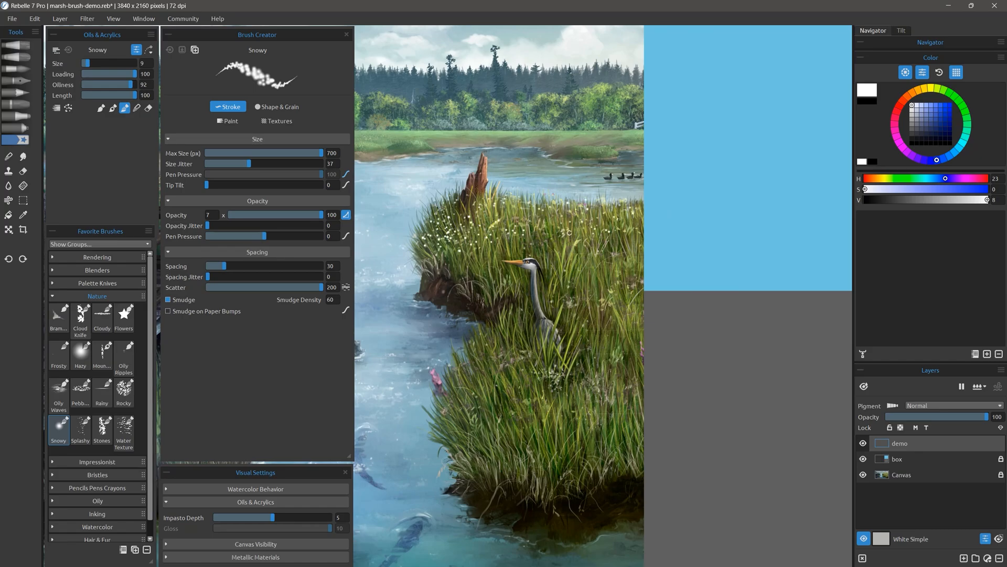
key(bracketright)
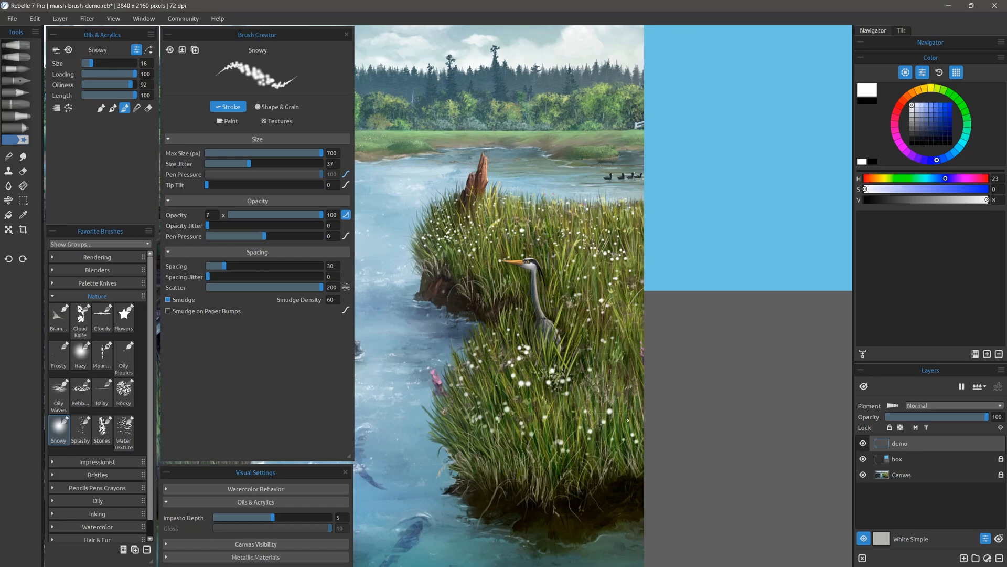
Step: Select the Oily Ripples brush and paint white ripples on the demo box and around the rock, fish and grassy bank
click(124, 358)
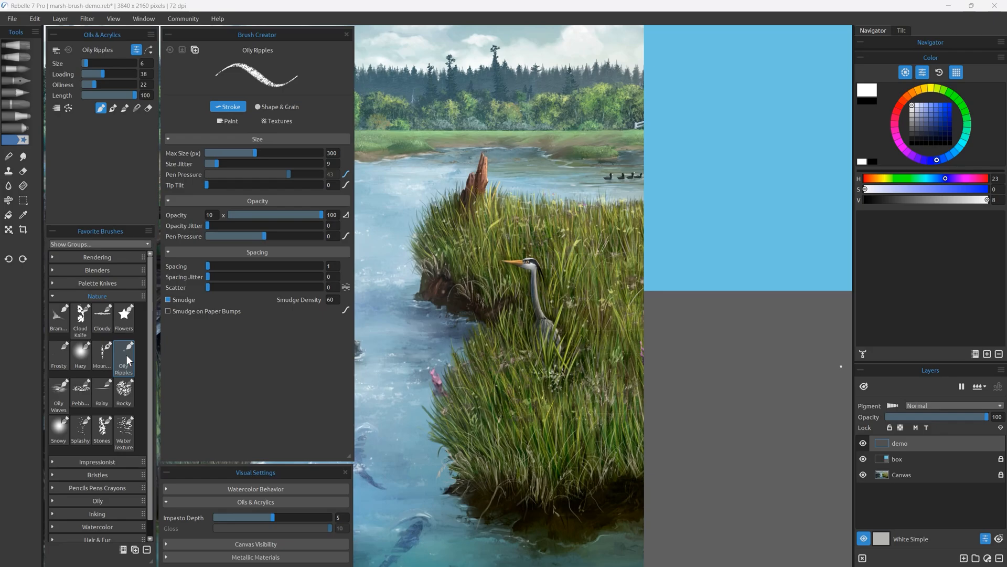
drag(695, 252, 696, 272)
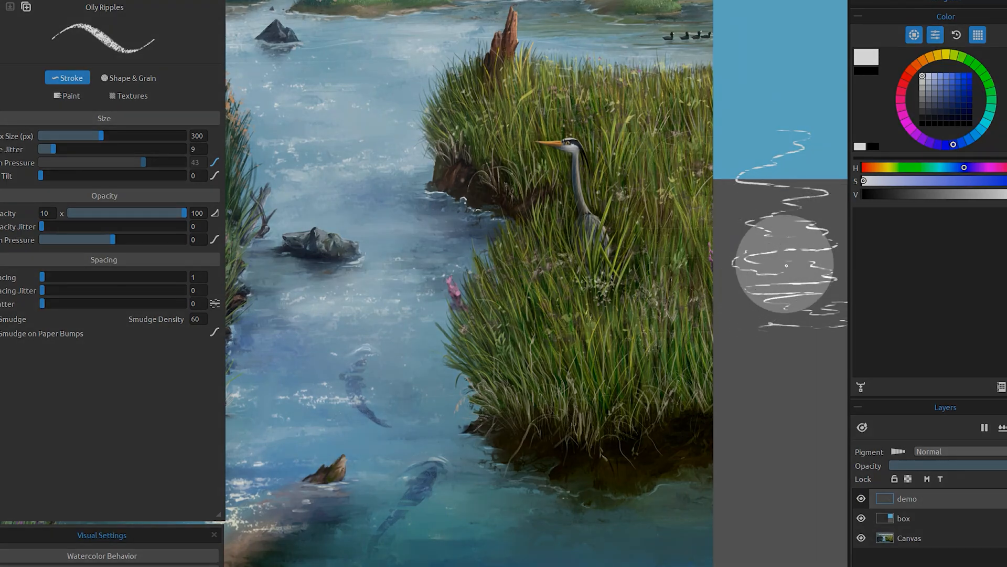
key(shift)
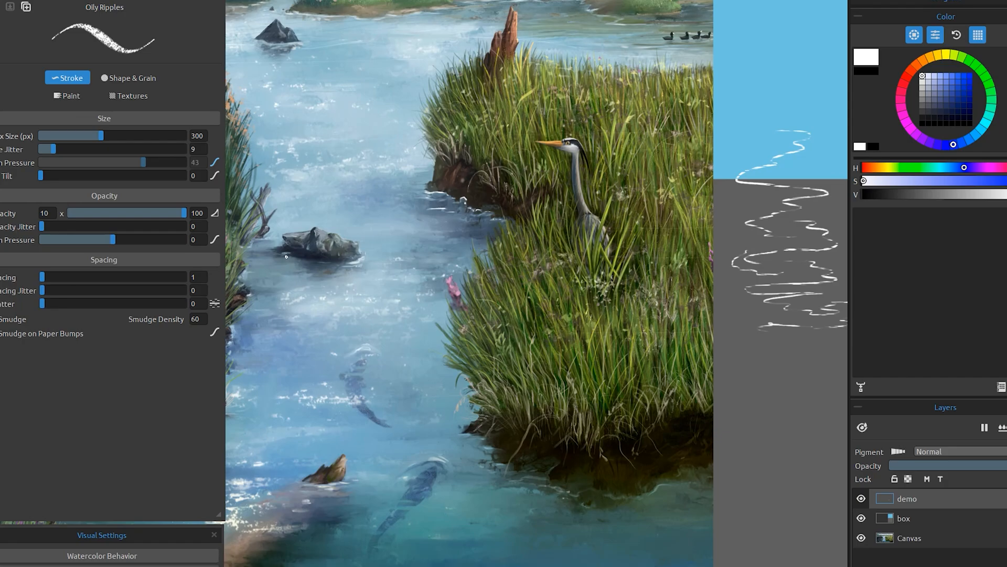
drag(313, 261, 357, 278)
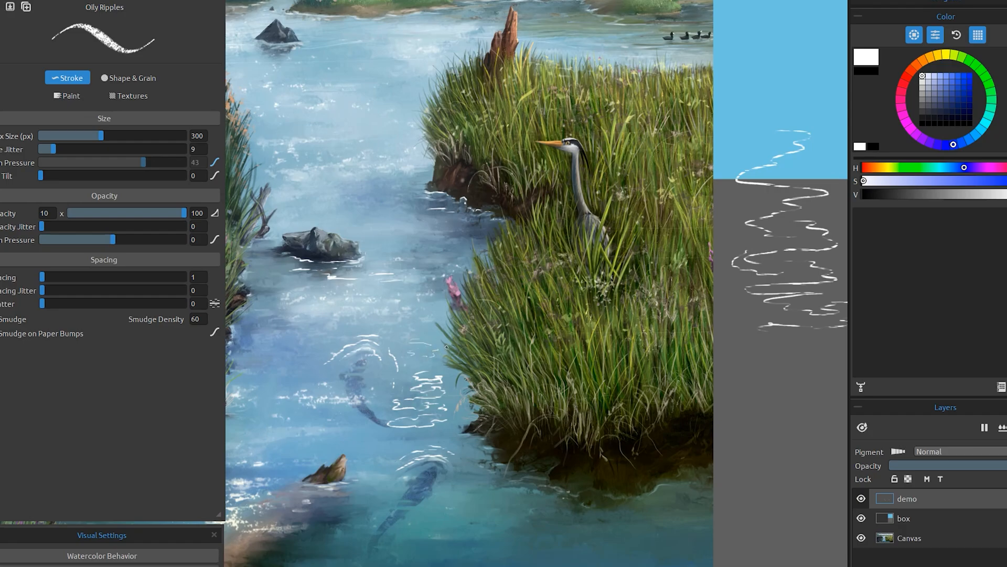
mouse_move(418, 324)
mouse_down()
mouse_move(329, 319)
mouse_move(384, 314)
mouse_move(332, 302)
mouse_move(304, 321)
mouse_move(317, 337)
mouse_move(266, 351)
mouse_move(292, 366)
mouse_move(291, 391)
mouse_up()
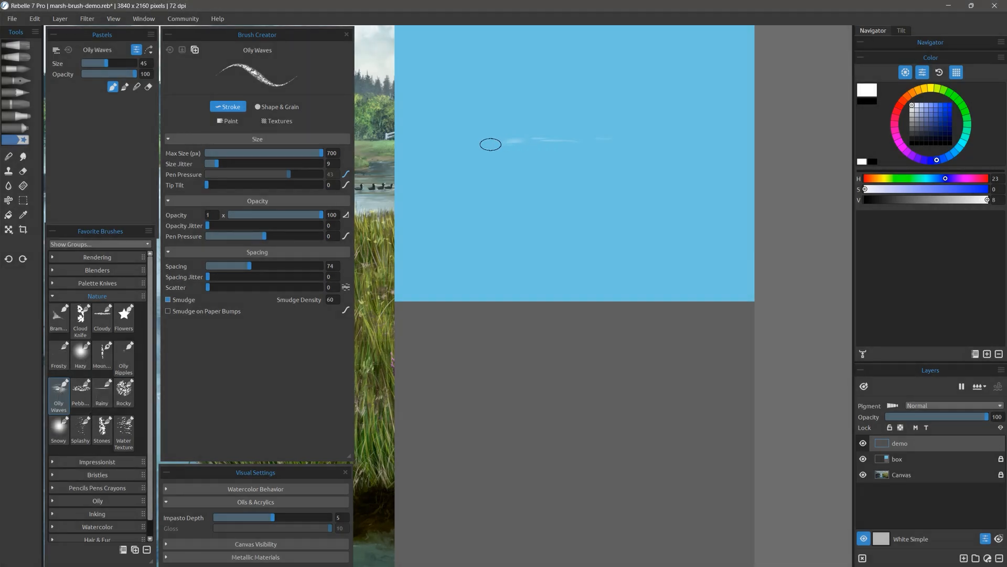
Step: Paint white waves on the blue part of the demo box with the Oily Waves brush, and pick teal for more waves
mouse_move(480, 143)
mouse_down()
mouse_move(540, 148)
mouse_move(467, 189)
mouse_move(492, 203)
mouse_move(589, 211)
mouse_move(561, 239)
mouse_move(650, 266)
mouse_move(607, 241)
mouse_move(488, 204)
mouse_move(606, 171)
mouse_move(499, 157)
mouse_move(628, 198)
mouse_move(556, 257)
mouse_up()
click(961, 143)
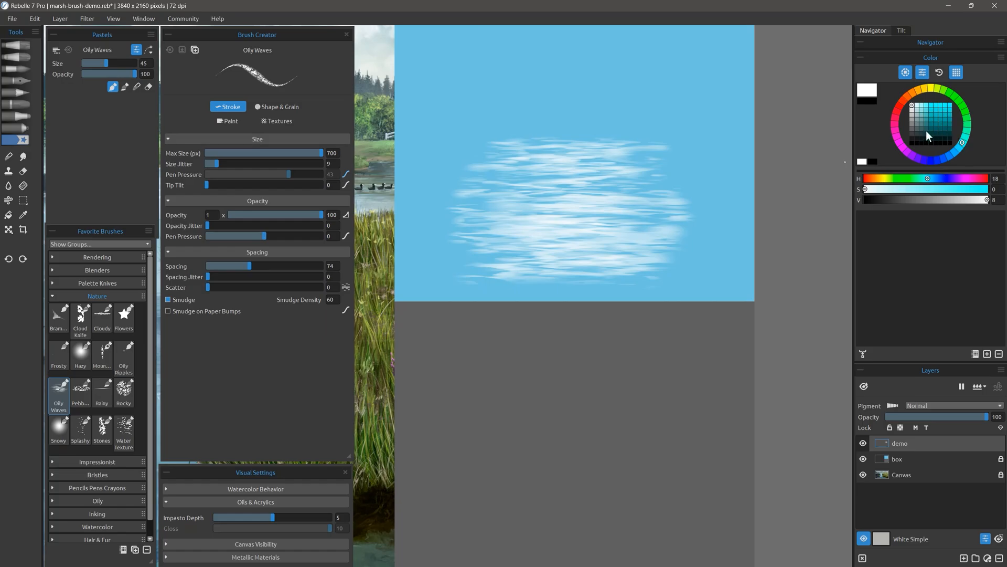
click(926, 120)
mouse_move(617, 344)
mouse_down()
mouse_move(497, 378)
mouse_move(497, 459)
mouse_move(625, 332)
mouse_move(546, 403)
mouse_move(570, 441)
mouse_up()
mouse_move(686, 350)
mouse_down()
mouse_move(651, 360)
mouse_move(679, 343)
mouse_move(677, 369)
mouse_move(730, 379)
mouse_move(695, 394)
mouse_move(687, 410)
mouse_move(720, 422)
mouse_move(672, 443)
mouse_move(705, 465)
mouse_up()
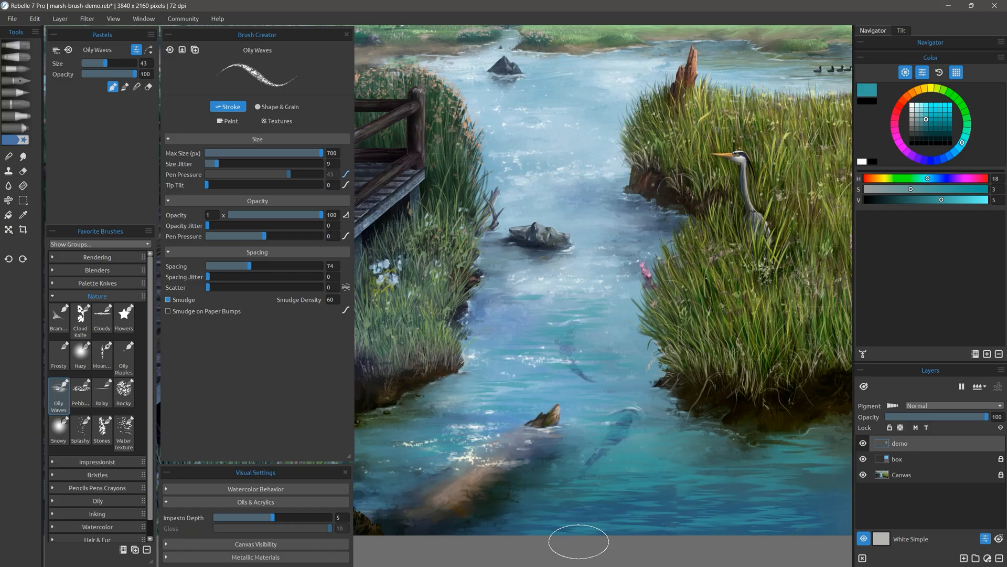
Step: Sample dark brown, olive green and turquoise from the painting and brush Oily Waves strokes across the foreground water
alt+click(691, 406)
mouse_move(693, 407)
mouse_down()
mouse_move(698, 431)
mouse_move(757, 450)
mouse_move(775, 427)
mouse_move(836, 421)
mouse_move(750, 470)
mouse_up()
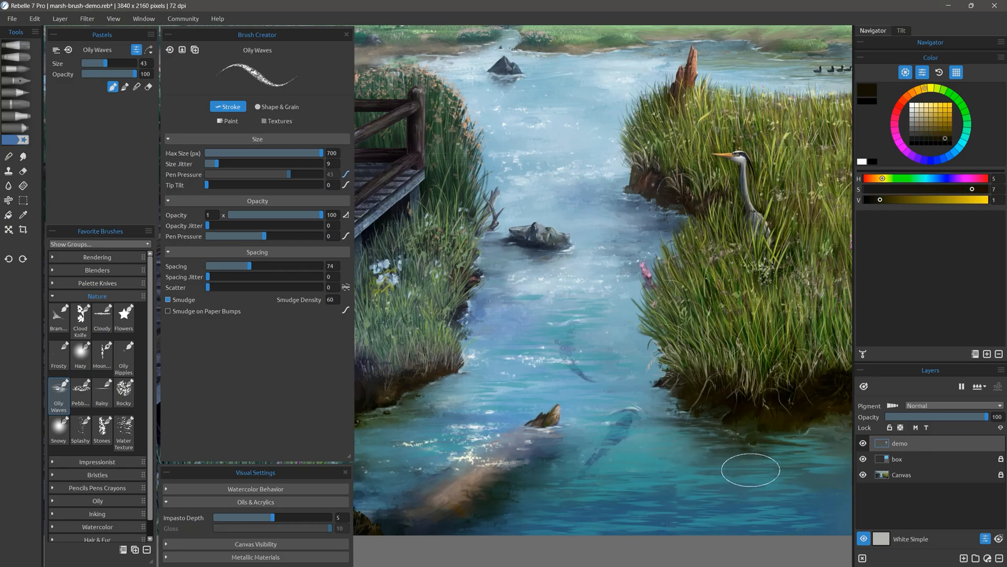
alt+click(653, 418)
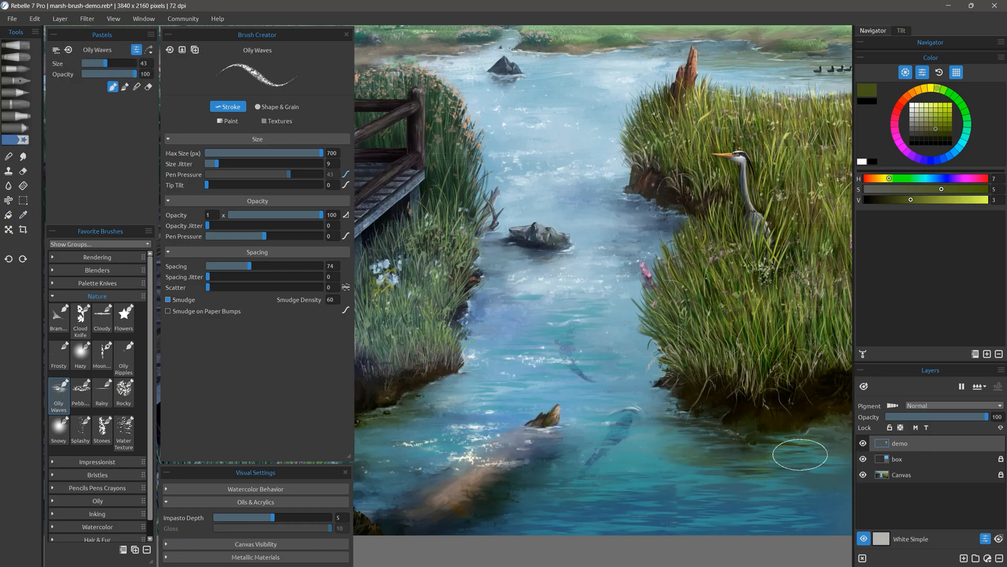
alt+click(563, 314)
mouse_move(562, 315)
mouse_down()
mouse_move(599, 335)
mouse_move(481, 382)
mouse_move(529, 402)
mouse_move(671, 417)
mouse_move(742, 452)
mouse_move(758, 476)
mouse_move(699, 503)
mouse_move(719, 510)
mouse_up()
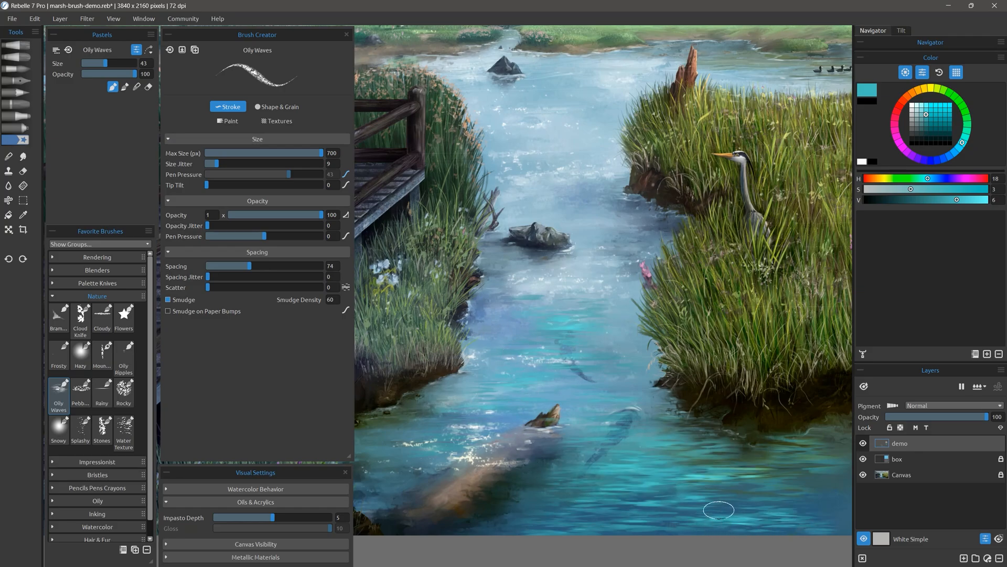
mouse_move(609, 312)
mouse_down()
mouse_move(568, 332)
mouse_move(562, 367)
mouse_up()
mouse_move(598, 445)
mouse_down()
mouse_move(612, 443)
mouse_move(674, 509)
mouse_up()
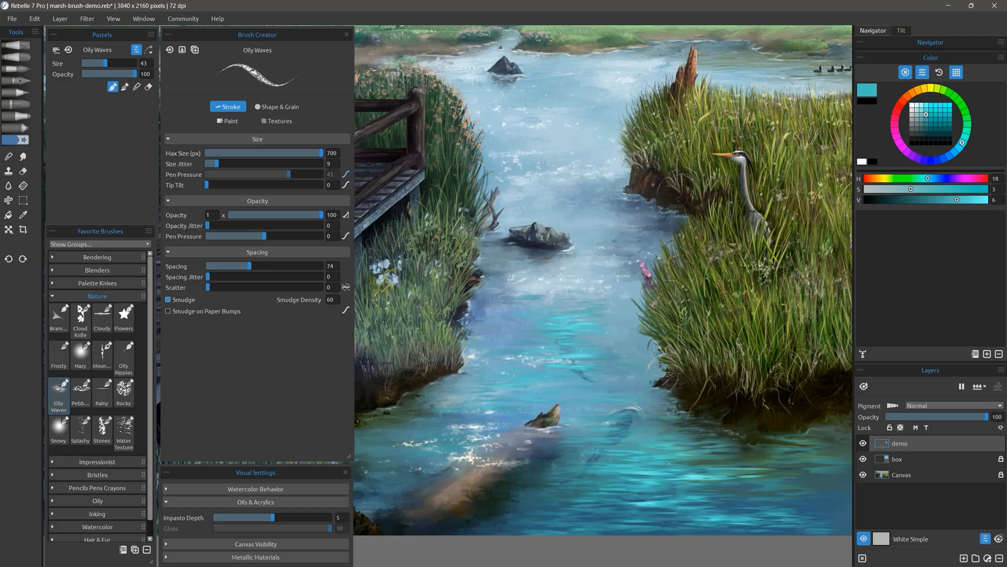
Step: Brush more turquoise Oily Waves strokes over the water in mid-river and across the foreground
mouse_move(587, 329)
mouse_down()
mouse_move(553, 353)
mouse_move(581, 362)
mouse_up()
drag(619, 454, 663, 493)
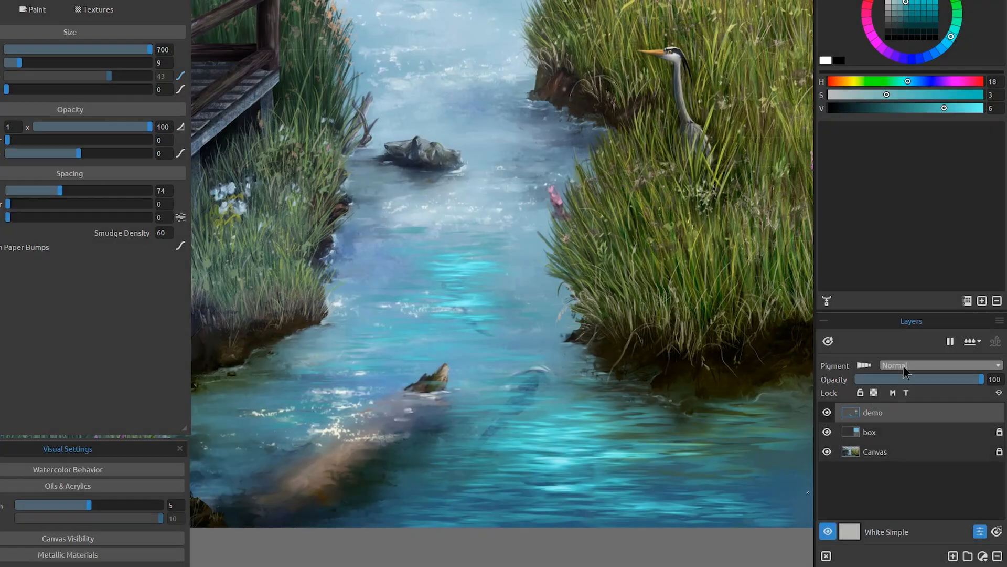
Step: Try Screen blending at 54 opacity on the demo layer and toggle the layer's visibility to compare the effect
click(902, 365)
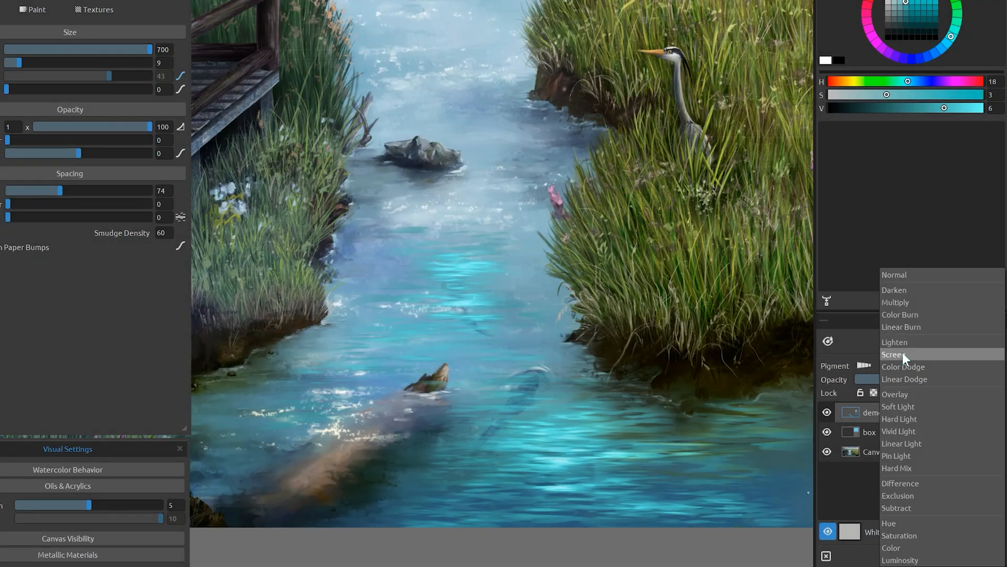
click(902, 353)
click(931, 379)
mouse_move(929, 380)
mouse_down()
mouse_move(898, 378)
mouse_move(925, 380)
mouse_up()
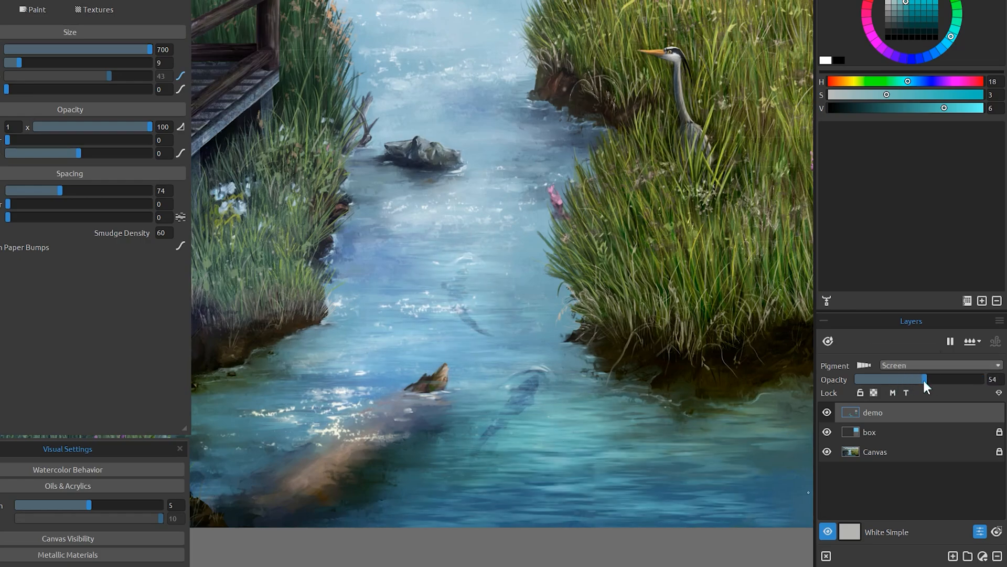
click(828, 411)
click(828, 411)
click(828, 411)
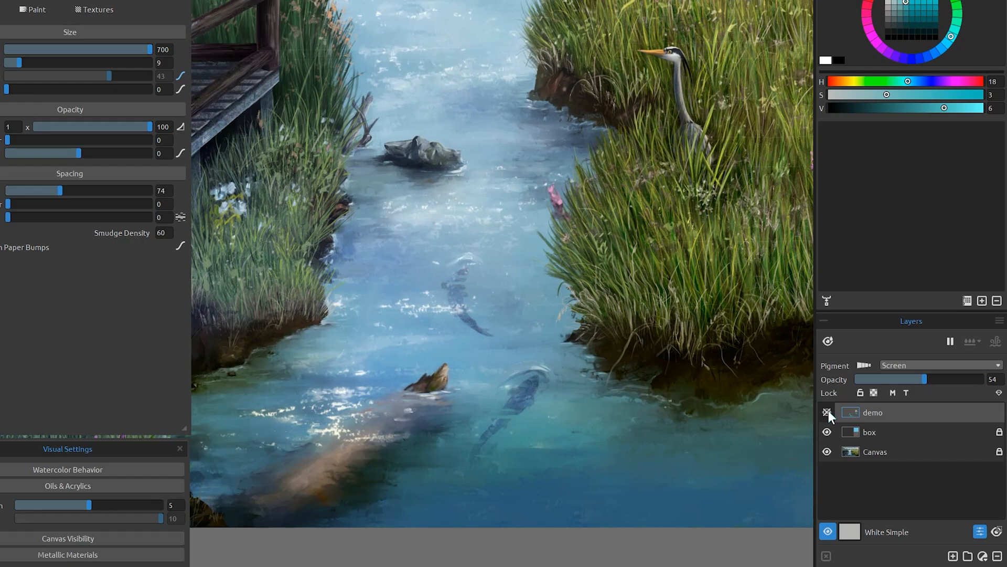
click(828, 411)
Step: Return the demo layer to Normal blending at 100 opacity
click(942, 365)
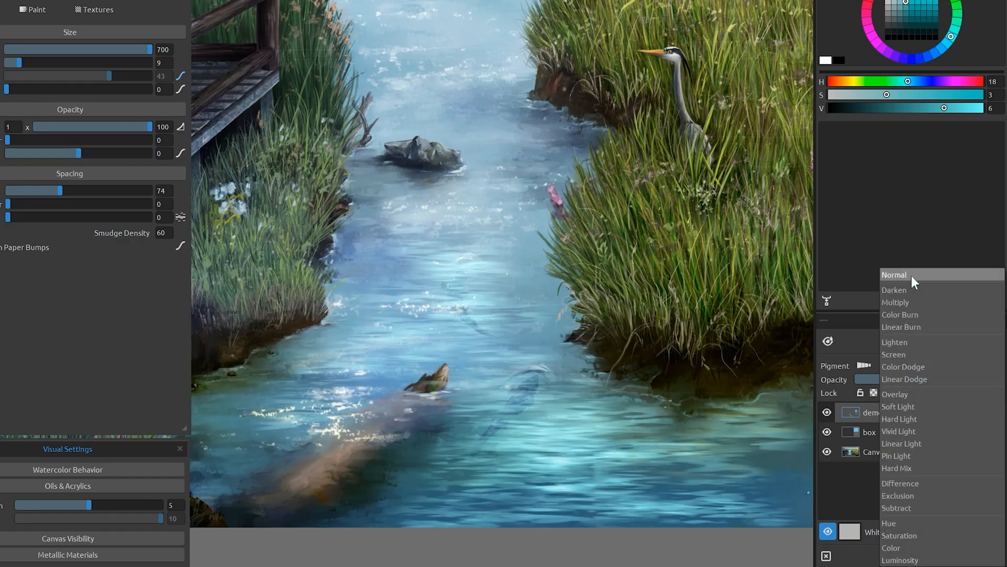
click(912, 276)
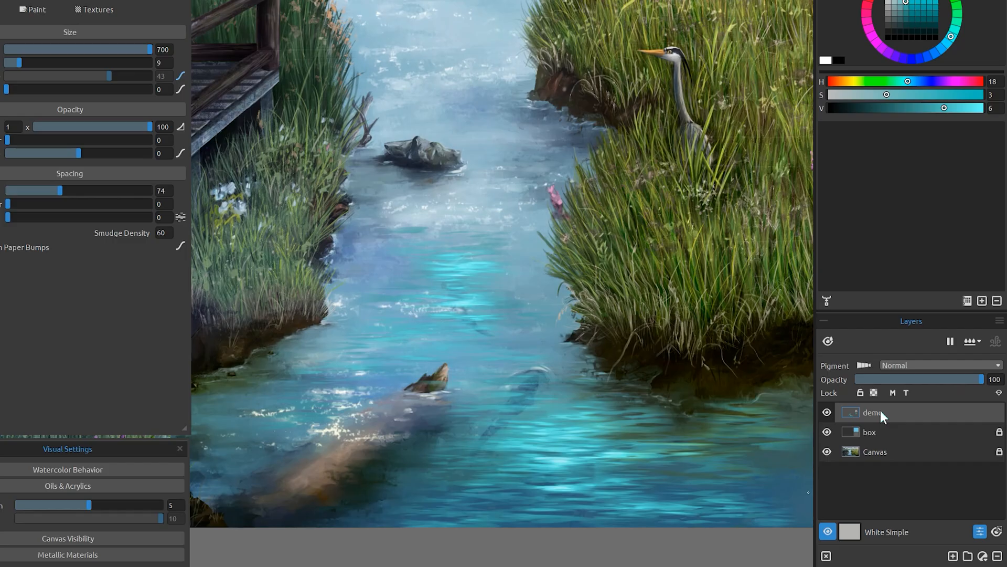
key(Delete)
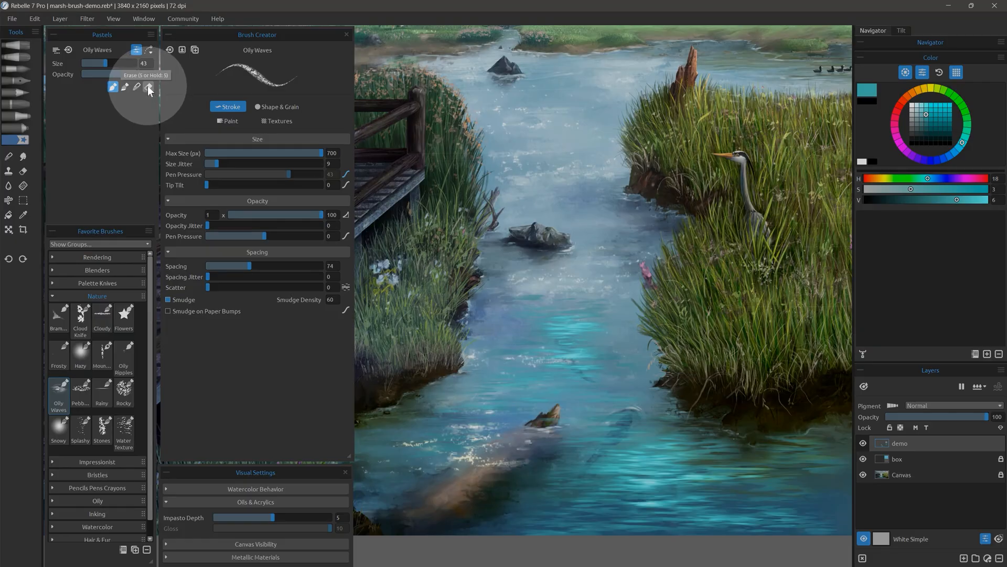
Step: Switch the Oily Waves brush to erase mode and thin out the teal waves across the foreground water
click(148, 87)
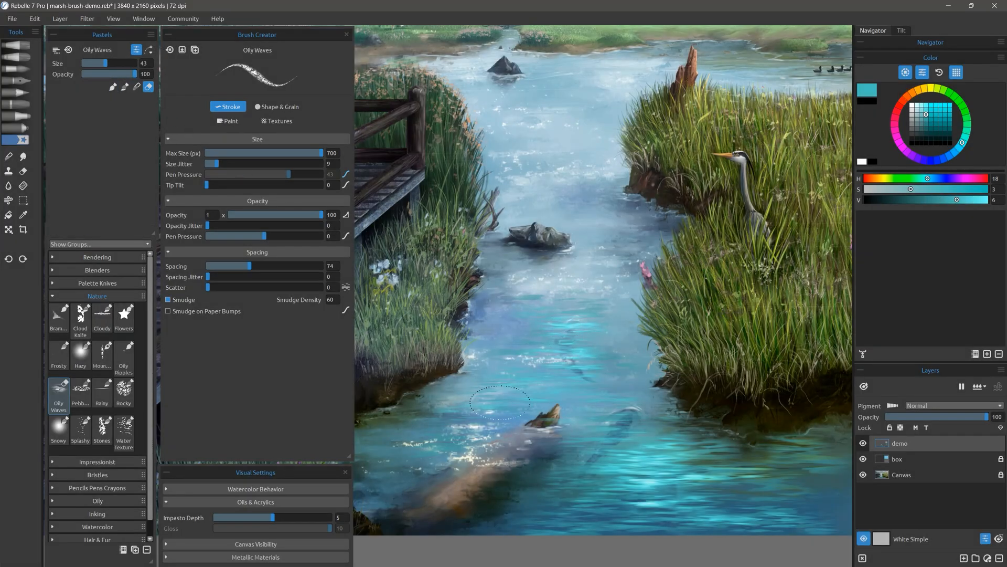
mouse_move(718, 458)
mouse_down()
mouse_move(739, 472)
mouse_move(628, 517)
mouse_move(668, 527)
mouse_move(792, 500)
mouse_up()
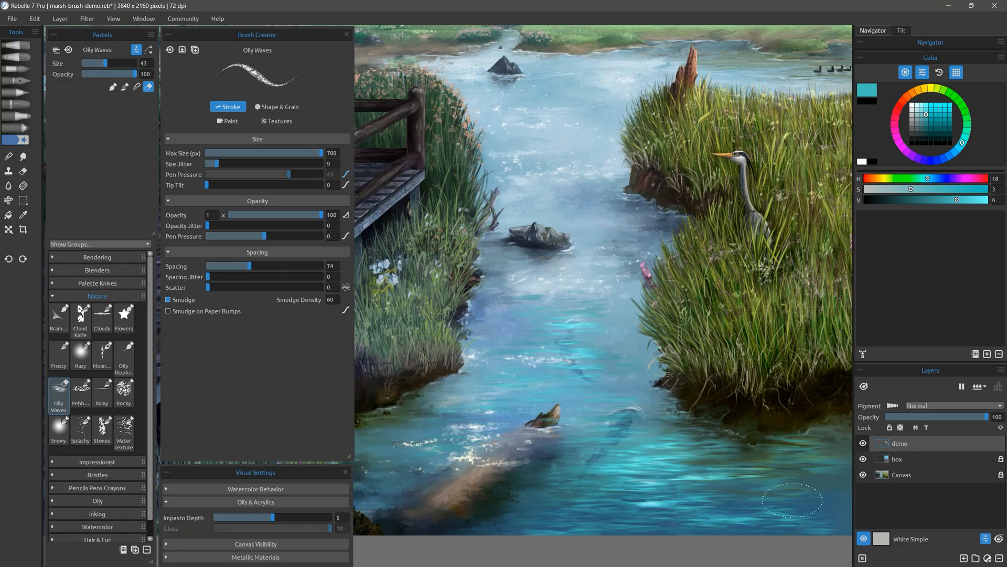
mouse_move(646, 483)
mouse_down()
mouse_move(670, 488)
mouse_move(663, 518)
mouse_move(531, 503)
mouse_up()
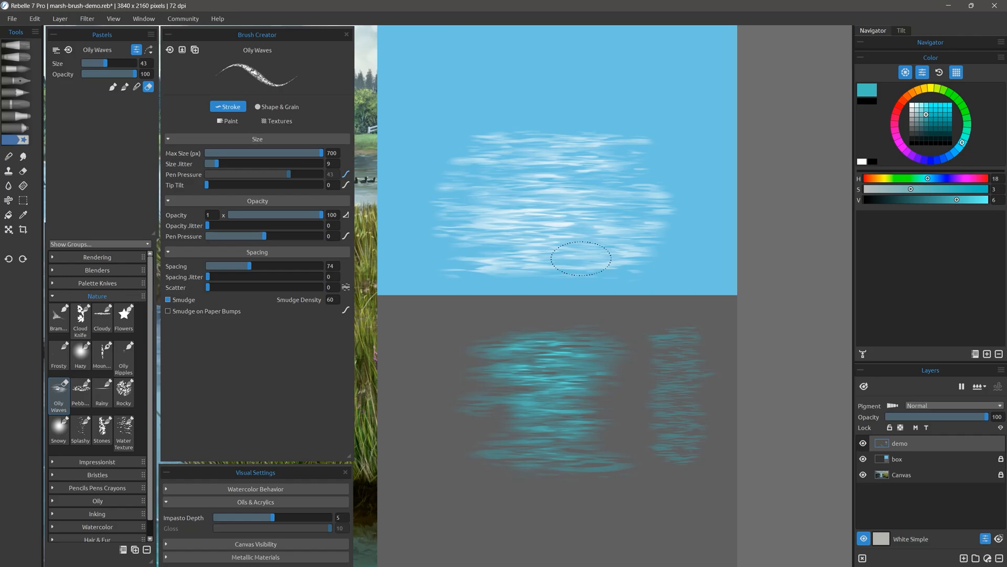
Step: Select the Water Texture brush and paint a patch of white water highlights on the blue part of the demo box
click(125, 430)
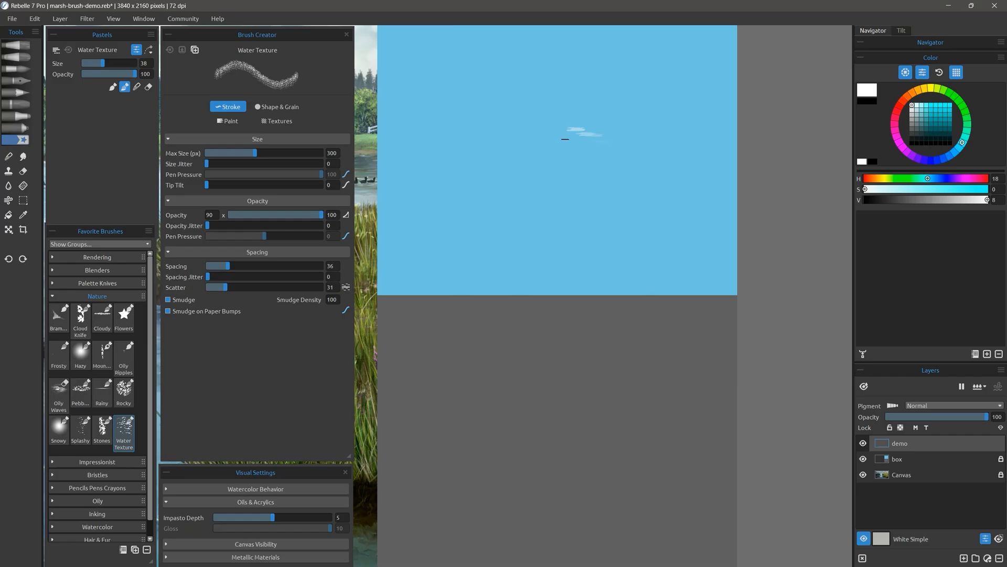
mouse_move(565, 139)
mouse_down()
mouse_move(511, 159)
mouse_move(637, 174)
mouse_move(542, 183)
mouse_move(497, 200)
mouse_move(599, 204)
mouse_up()
mouse_move(469, 181)
mouse_down()
mouse_move(497, 139)
mouse_move(609, 132)
mouse_move(618, 138)
mouse_move(595, 147)
mouse_move(637, 188)
mouse_up()
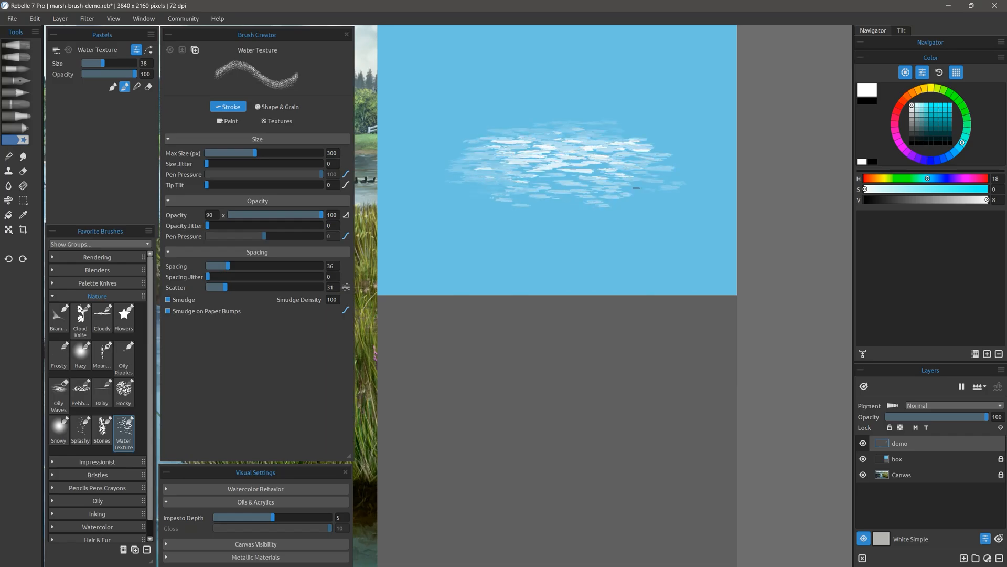
mouse_move(553, 175)
mouse_down()
mouse_move(597, 172)
mouse_move(592, 160)
mouse_move(541, 143)
mouse_move(582, 115)
mouse_move(515, 137)
mouse_move(524, 156)
mouse_move(581, 177)
mouse_move(565, 185)
mouse_move(574, 213)
mouse_up()
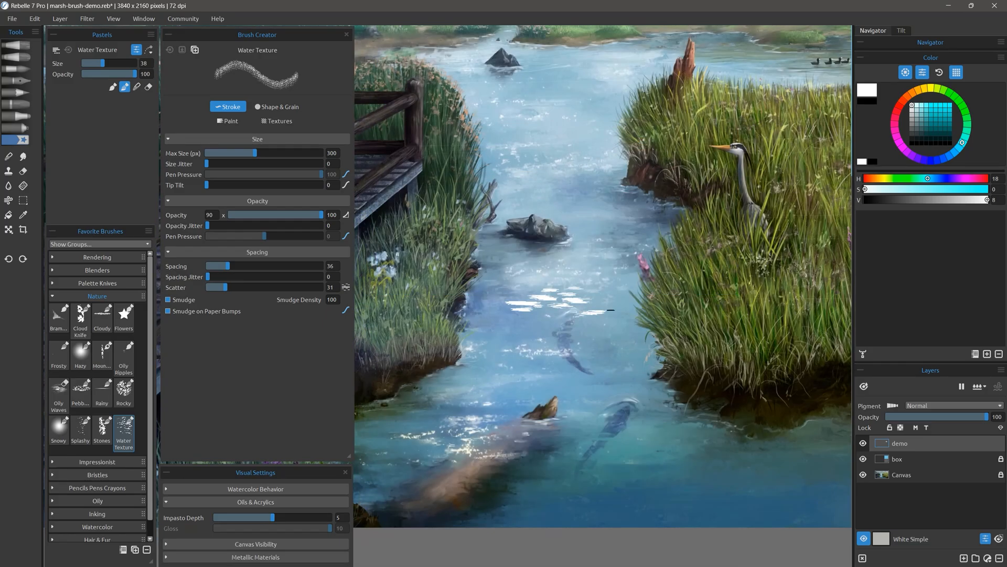
Step: Paint white Water Texture highlights on the river below the rock, around the fish and beside the driftwood
mouse_move(525, 315)
mouse_down()
mouse_move(551, 346)
mouse_move(504, 339)
mouse_move(568, 291)
mouse_move(609, 311)
mouse_move(625, 351)
mouse_move(577, 369)
mouse_move(630, 398)
mouse_move(586, 361)
mouse_up()
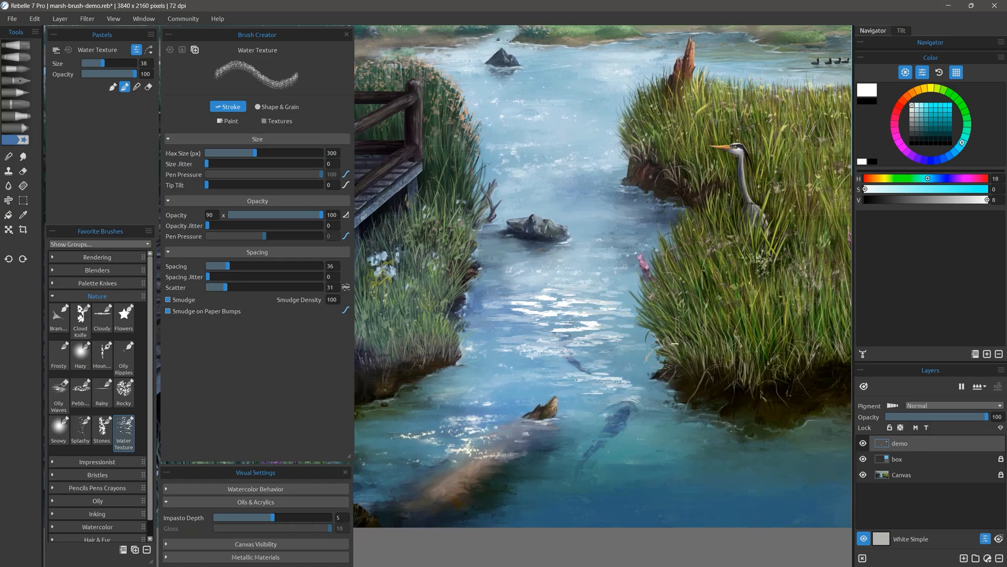
drag(593, 255, 632, 241)
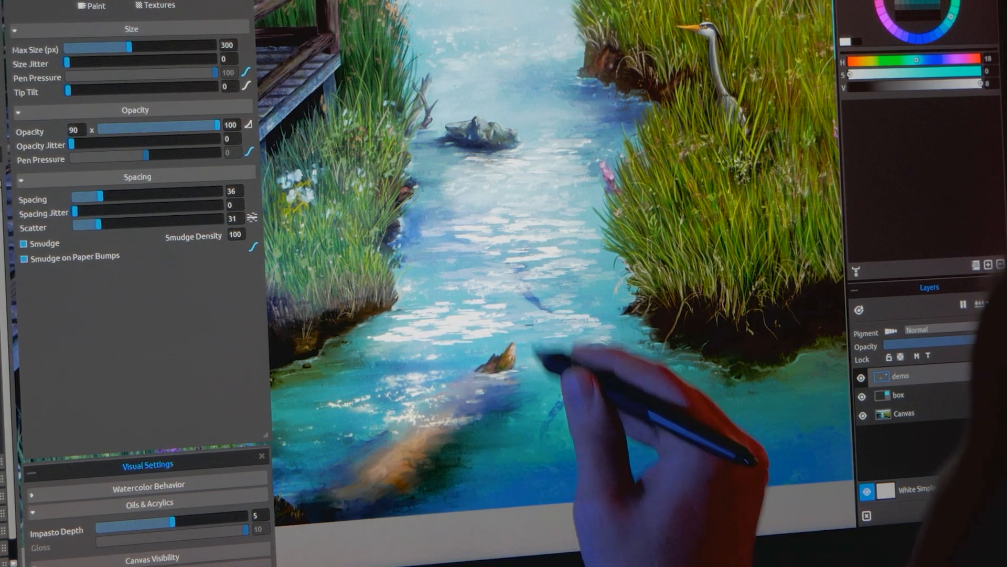
mouse_move(531, 345)
mouse_down()
mouse_move(552, 389)
mouse_move(559, 340)
mouse_move(553, 408)
mouse_up()
mouse_move(572, 360)
mouse_down()
mouse_move(570, 412)
mouse_move(589, 417)
mouse_up()
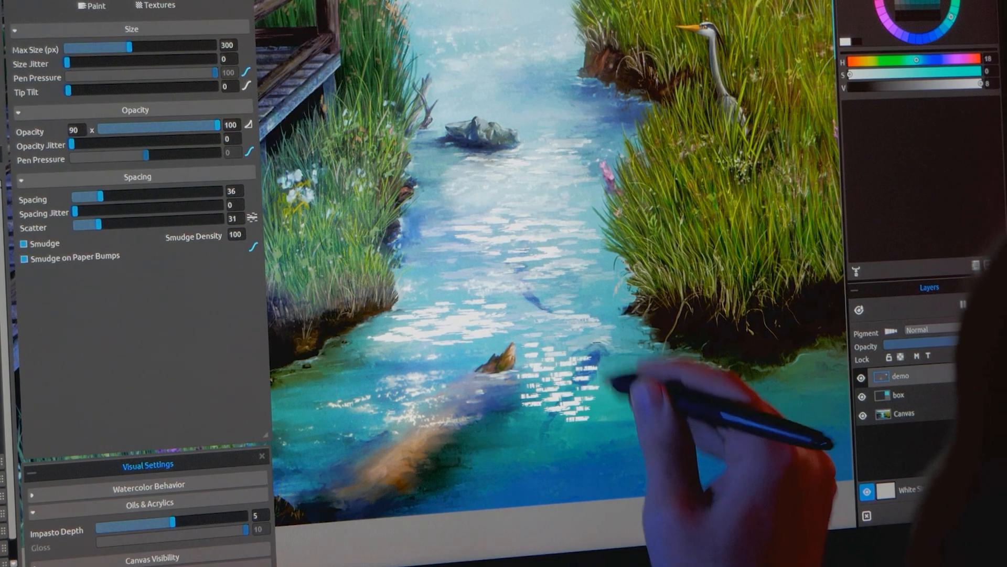
mouse_move(607, 361)
mouse_down()
mouse_move(609, 403)
mouse_move(674, 391)
mouse_up()
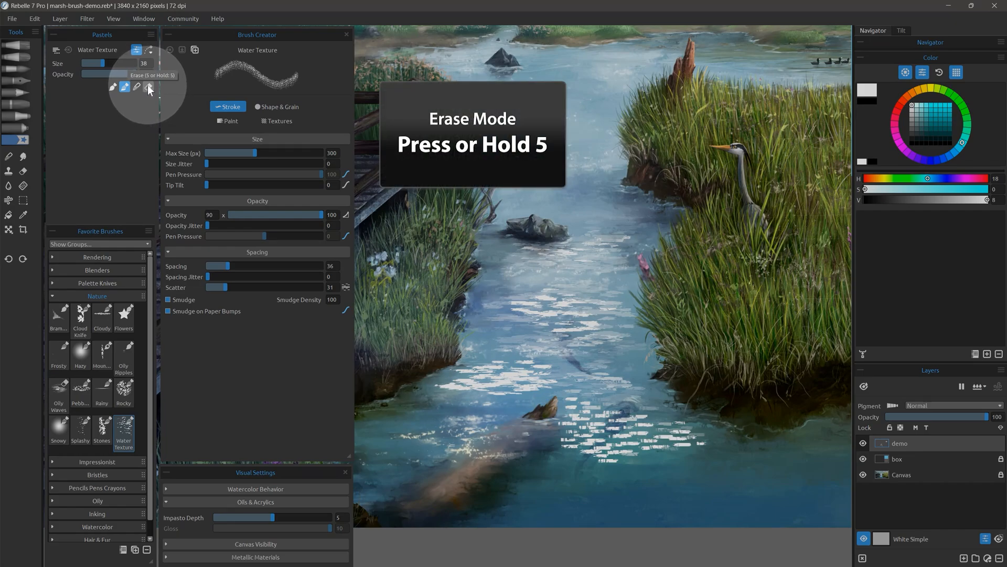
Step: Erase with the Water Texture brush to break up the white highlights beside the driftwood
click(148, 88)
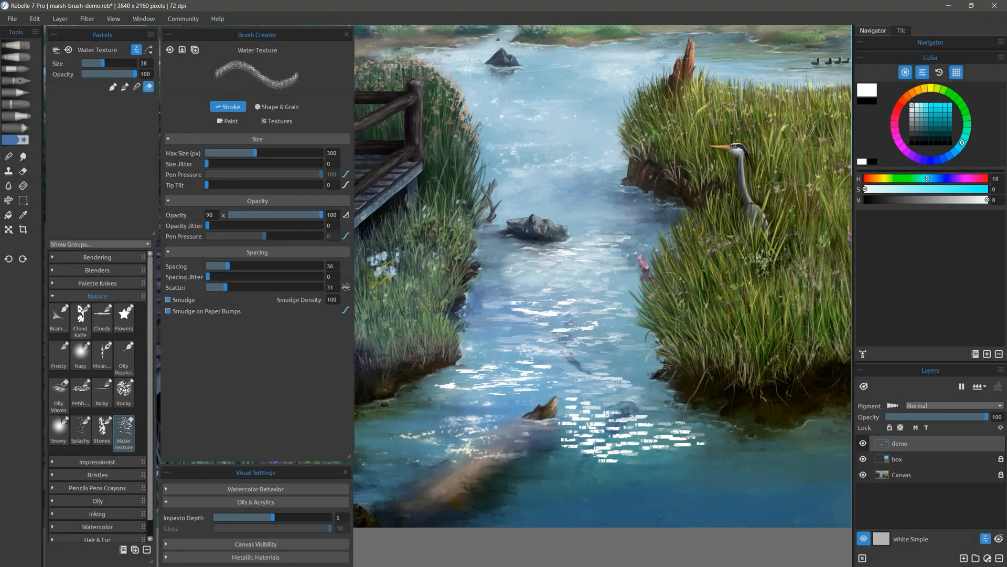
mouse_move(611, 383)
mouse_down()
mouse_move(629, 443)
mouse_move(685, 483)
mouse_up()
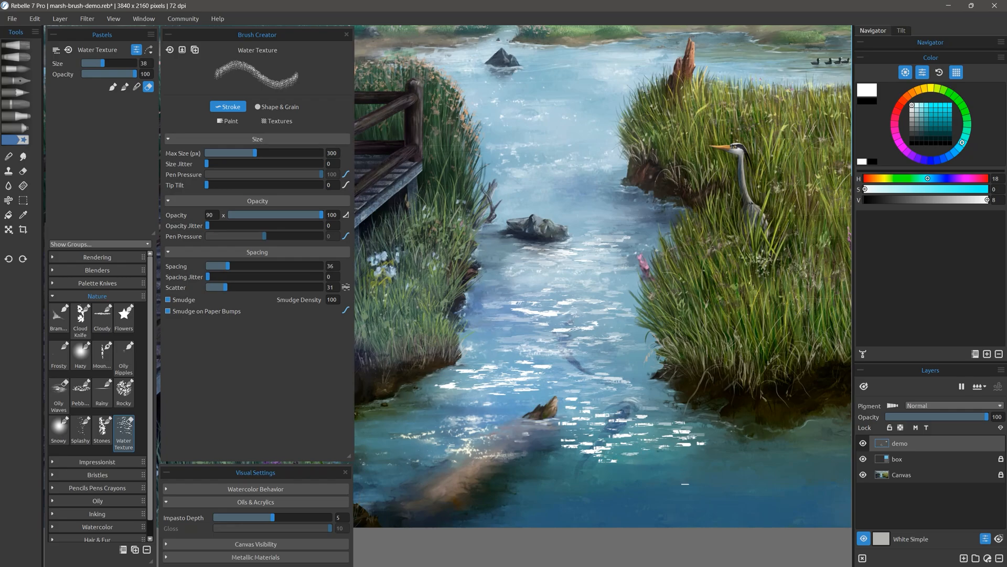
Step: Select the Splashy brush, undo a curved white test stroke, and dab white splashes in mid-river and beside the grassy bank
click(81, 429)
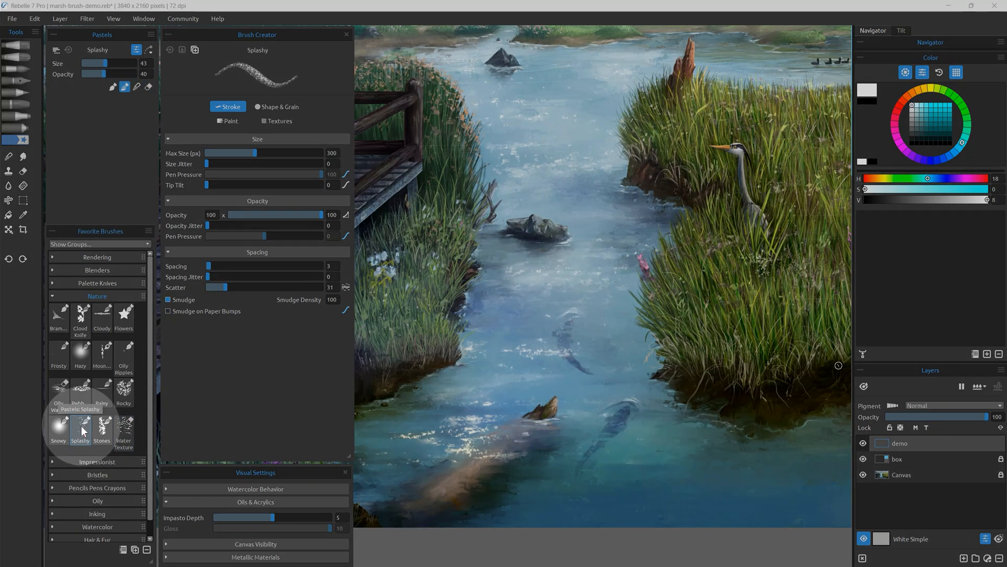
mouse_move(560, 315)
mouse_down()
mouse_move(580, 295)
mouse_move(577, 312)
mouse_move(555, 299)
mouse_move(594, 286)
mouse_move(581, 309)
mouse_move(595, 315)
mouse_move(547, 305)
mouse_move(497, 342)
mouse_move(546, 339)
mouse_move(565, 326)
mouse_move(528, 338)
mouse_move(540, 388)
mouse_move(523, 352)
mouse_move(500, 349)
mouse_move(553, 405)
mouse_up()
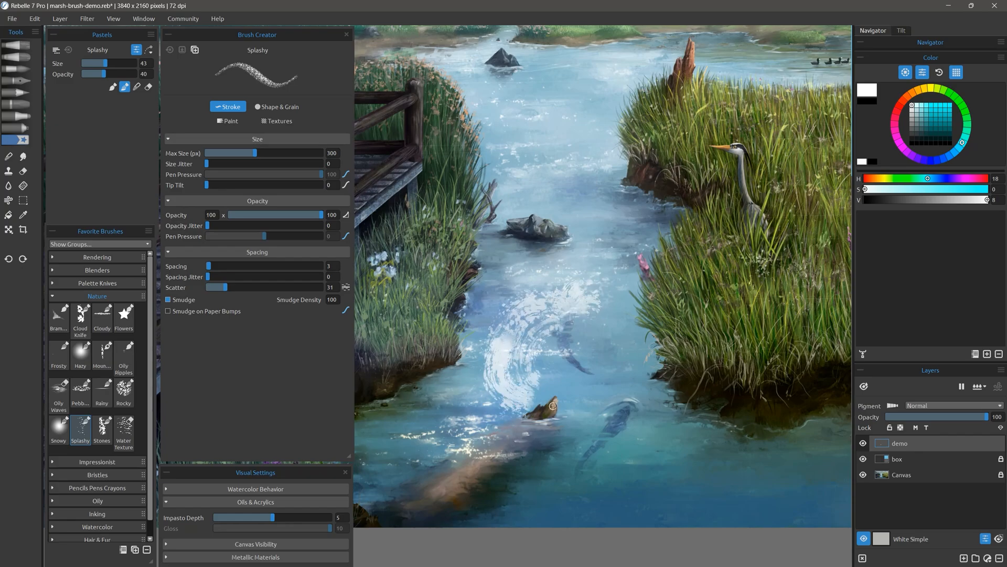
key(ctrl+z)
key(ctrl+z)
key(ctrl+z)
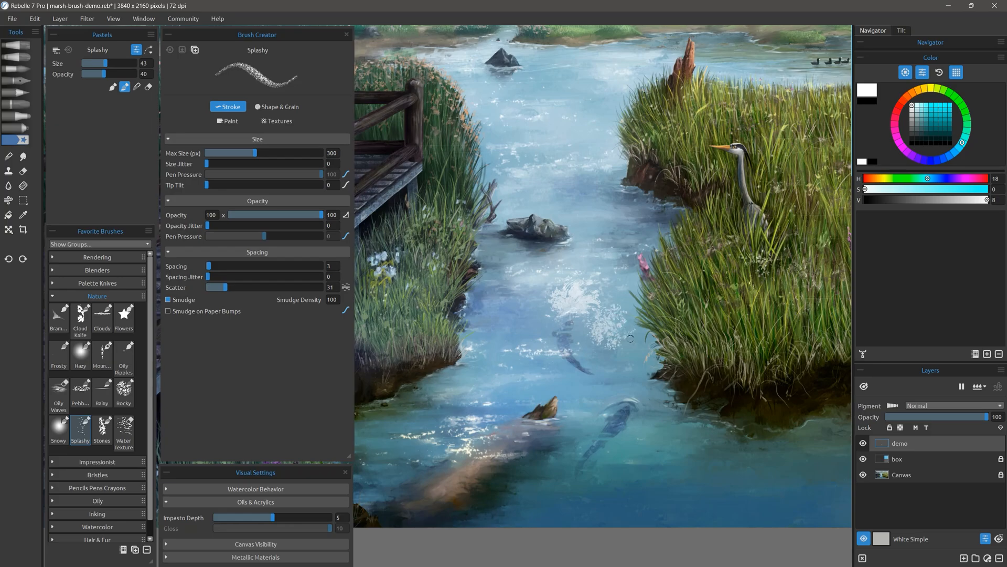
drag(573, 300, 567, 300)
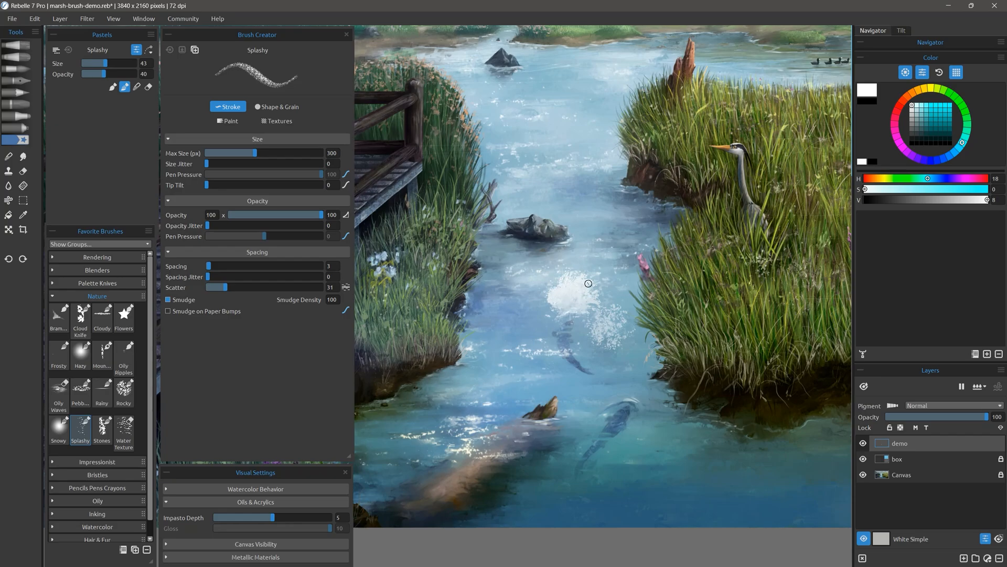
mouse_move(602, 333)
mouse_down()
mouse_move(616, 255)
mouse_move(581, 293)
mouse_move(606, 312)
mouse_move(606, 367)
mouse_move(620, 378)
mouse_move(626, 359)
mouse_move(648, 372)
mouse_move(640, 356)
mouse_move(651, 353)
mouse_move(657, 377)
mouse_move(637, 349)
mouse_move(626, 366)
mouse_move(649, 355)
mouse_move(660, 374)
mouse_up()
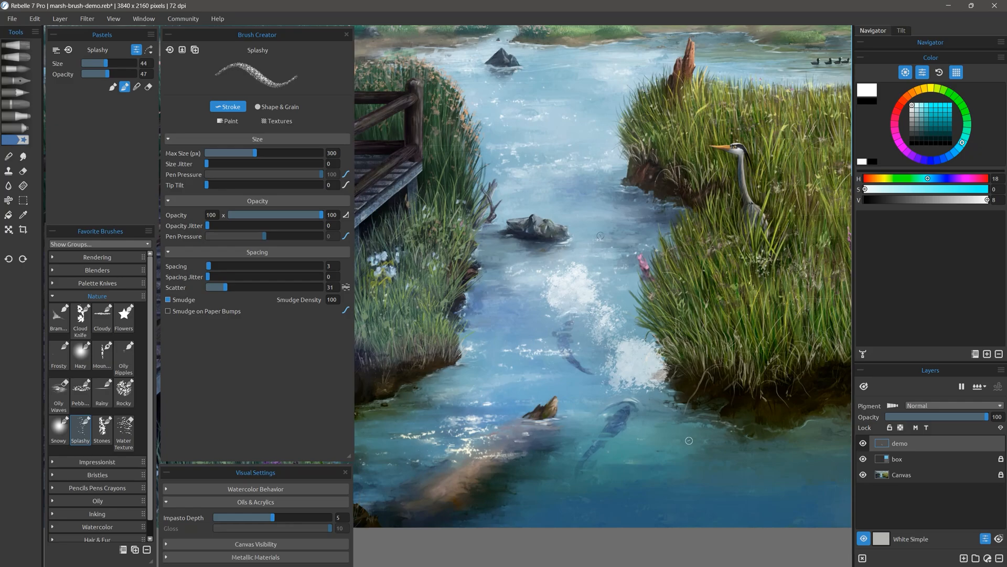
Step: Paint a white waterfall down the river below the rock with vertical Splashy strokes at size 44 and opacity 47
mouse_move(596, 237)
mouse_down()
mouse_move(577, 268)
mouse_move(576, 329)
mouse_move(593, 238)
mouse_move(577, 285)
mouse_move(577, 383)
mouse_up()
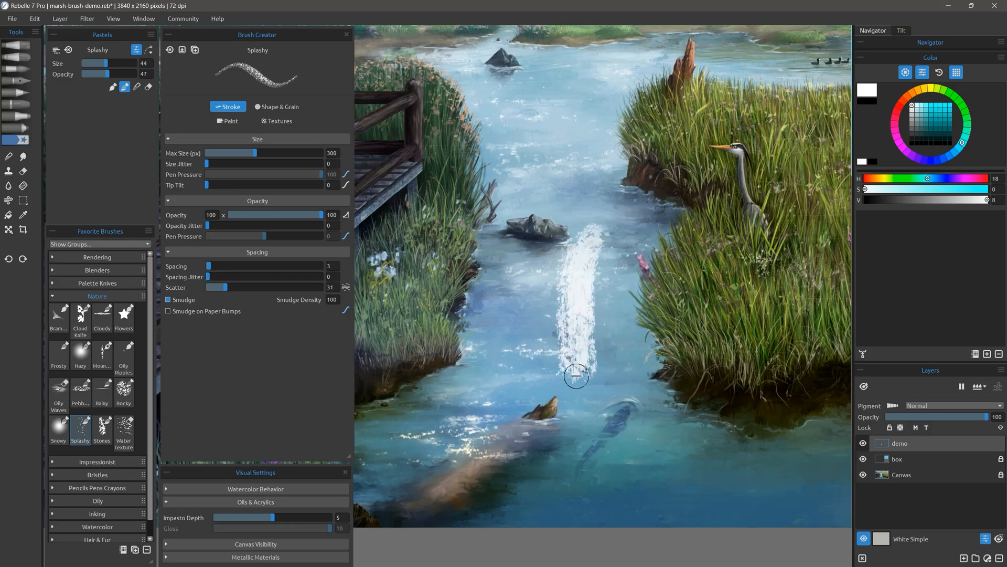
mouse_move(596, 234)
mouse_down()
mouse_move(578, 272)
mouse_move(589, 381)
mouse_move(584, 258)
mouse_move(582, 475)
mouse_up()
drag(577, 305, 593, 496)
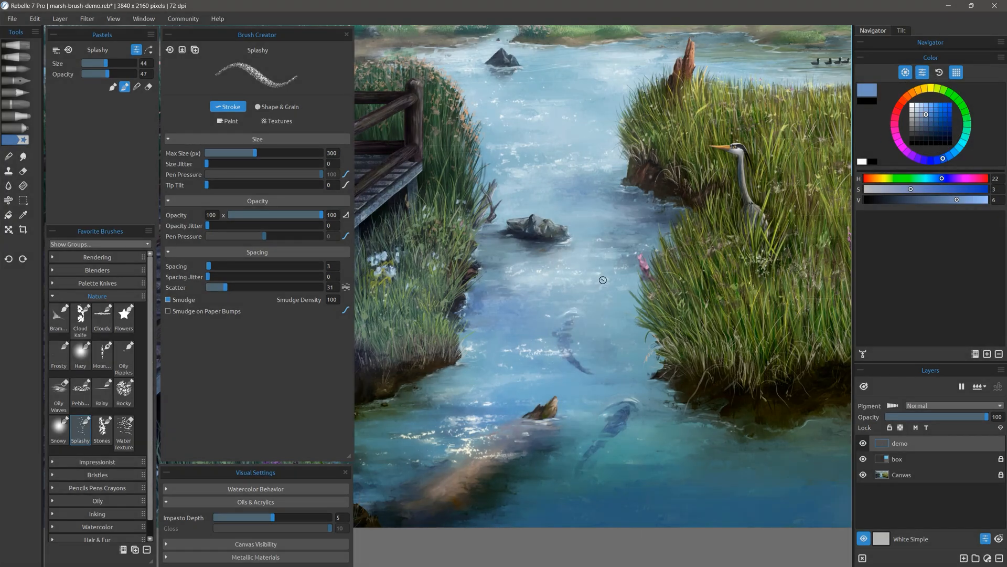
Step: Layer vertical Splashy strokes in medium blue down the river to build up a glowing waterfall
drag(603, 279, 596, 357)
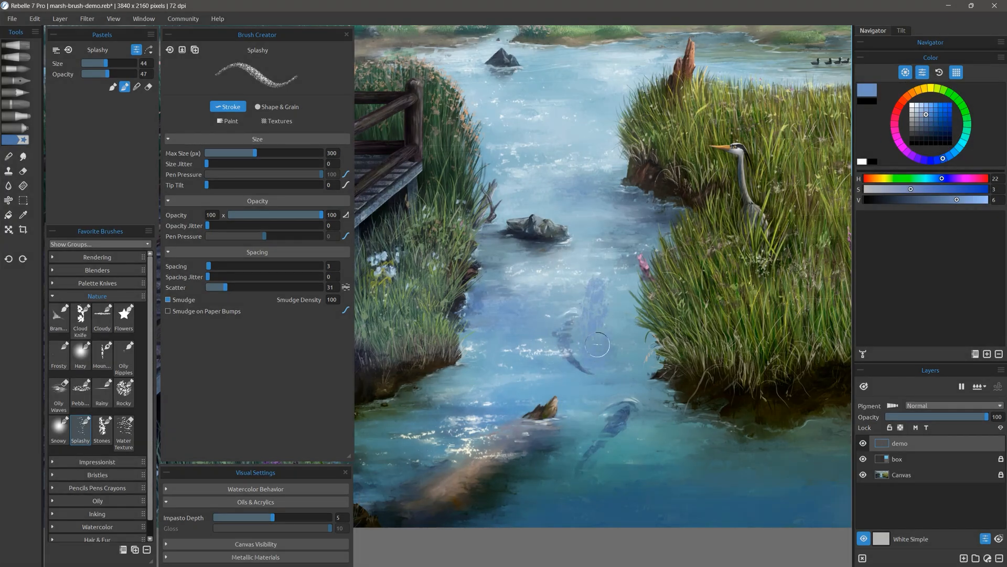
drag(603, 262, 590, 394)
drag(601, 286, 587, 414)
drag(603, 246, 593, 430)
drag(603, 242, 593, 410)
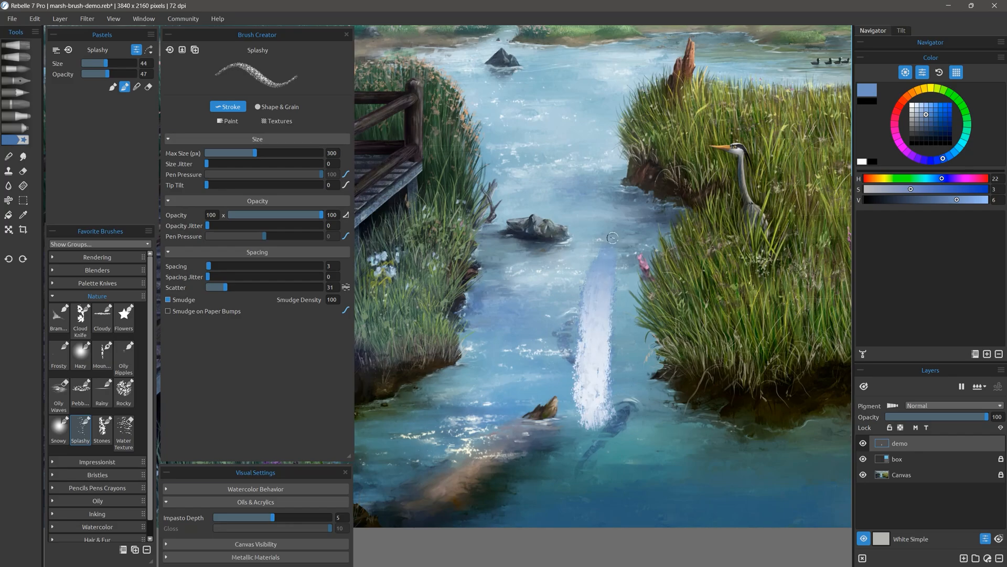
drag(606, 273, 598, 446)
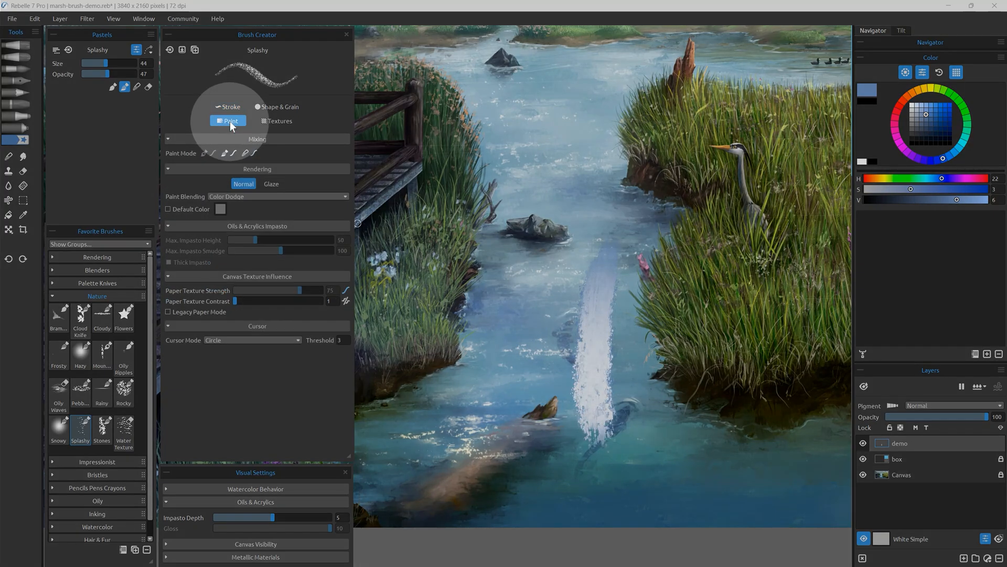
Step: Show the Splashy brush's paint blending settings and clear the demo layer
click(229, 120)
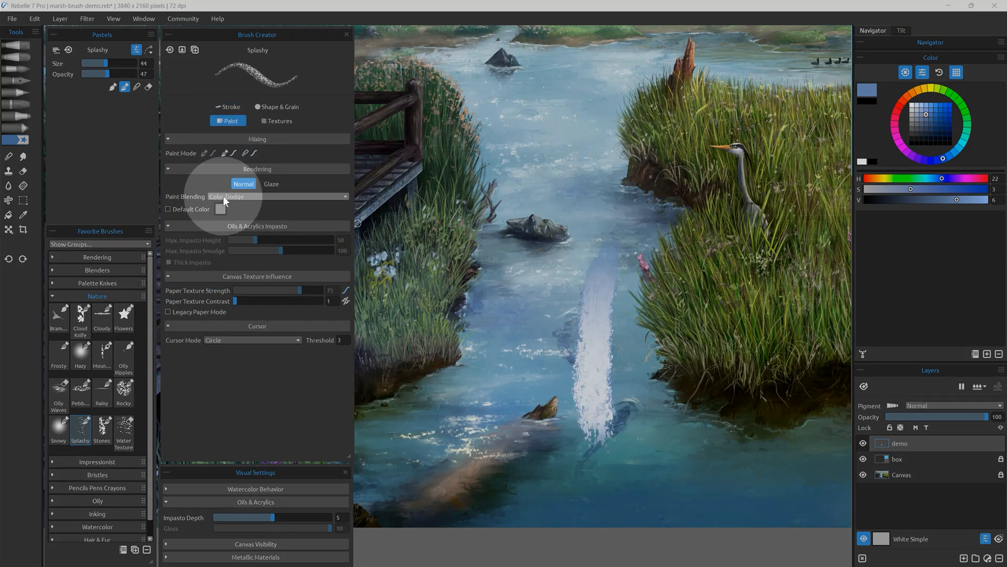
key(Delete)
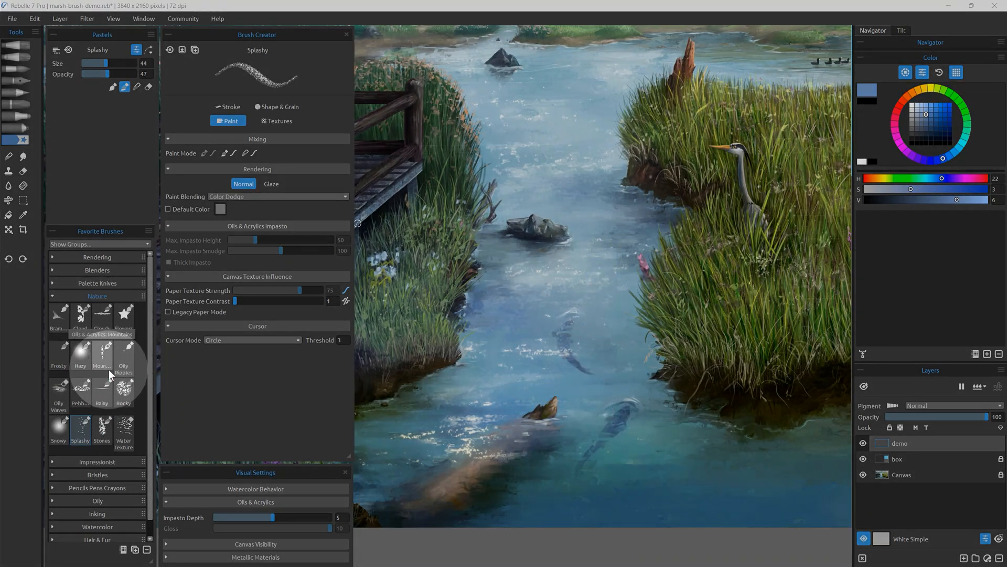
Step: Select the Stones brush, test dark navy strokes in the river, and replace them with a pointed rock shape above the driftwood
click(103, 434)
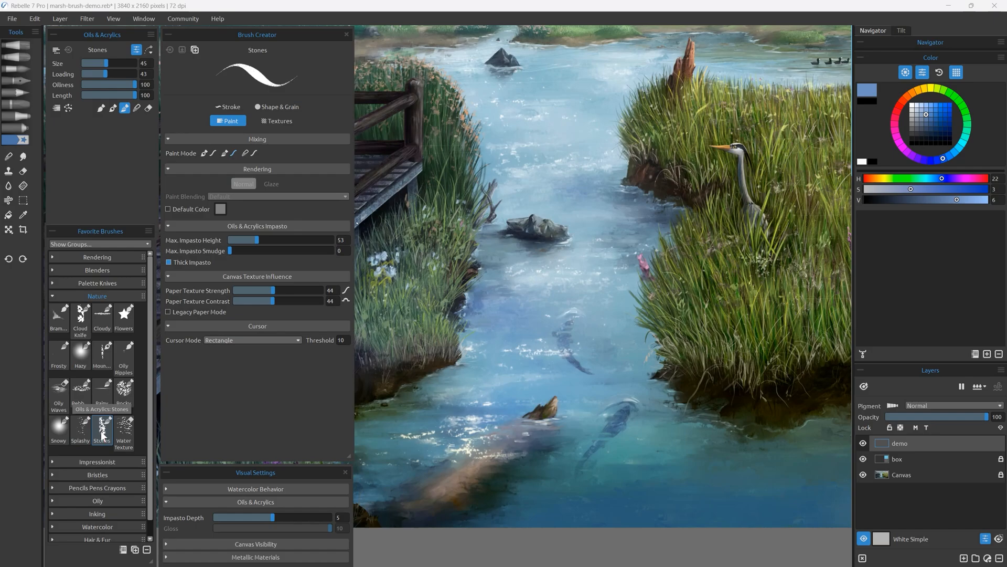
mouse_move(520, 328)
mouse_down()
mouse_move(552, 293)
mouse_move(572, 319)
mouse_up()
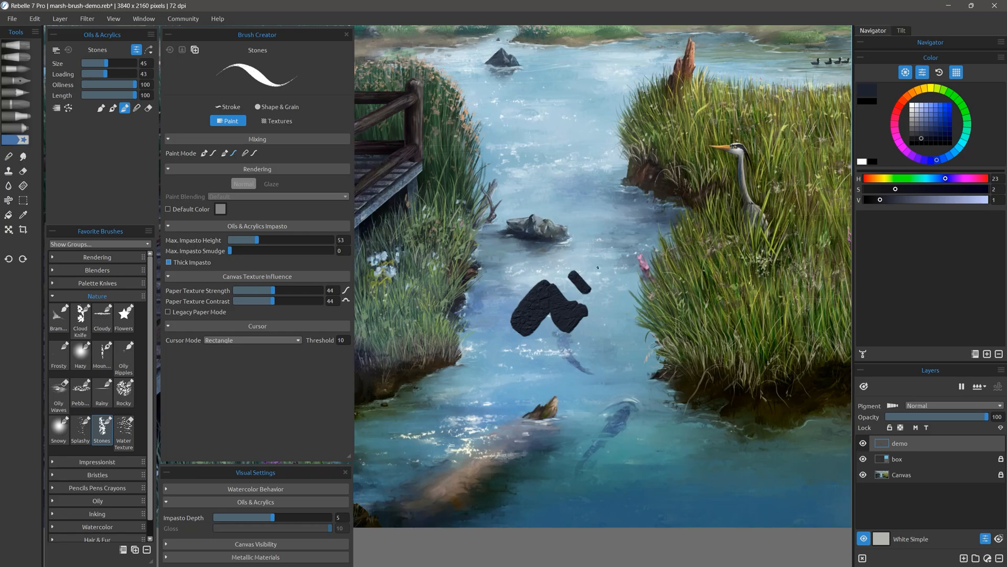
drag(597, 267, 593, 278)
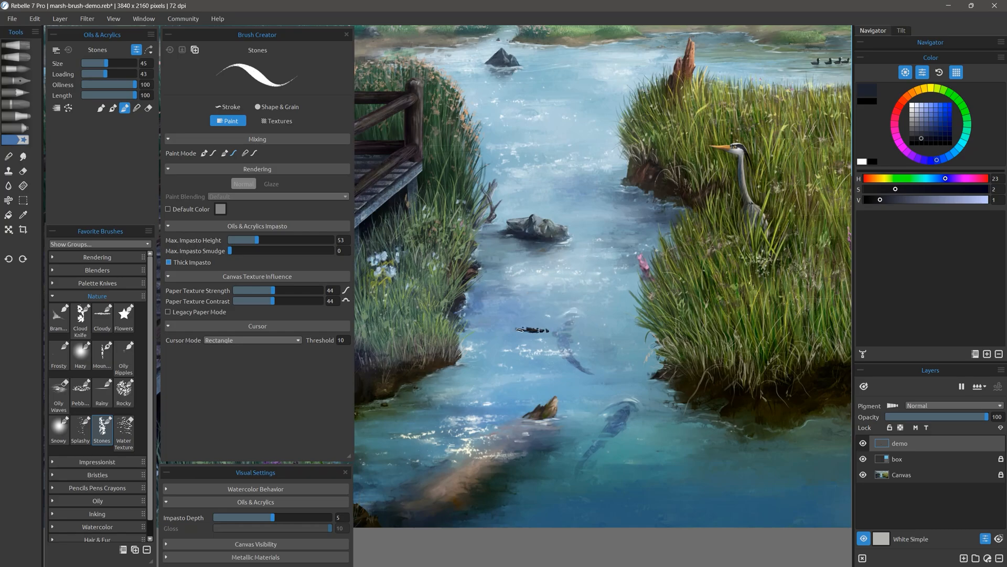
mouse_move(502, 320)
mouse_down()
mouse_move(522, 297)
mouse_move(518, 311)
mouse_up()
mouse_move(533, 307)
mouse_down()
mouse_move(540, 323)
mouse_move(528, 318)
mouse_move(521, 327)
mouse_up()
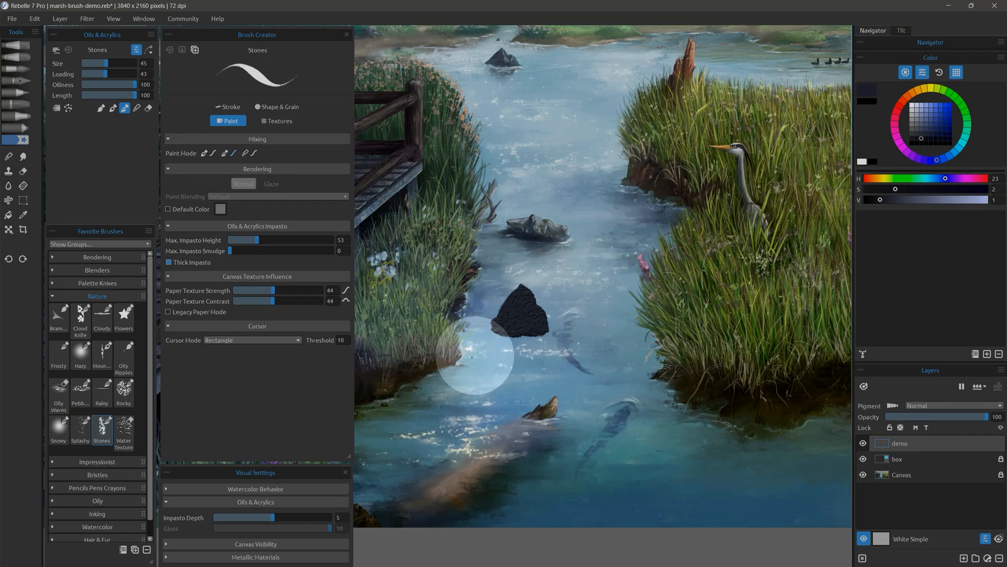
Step: Try a second dark rock beside the first with Max. Impasto Height at 0, reset the brush, and undo the rock
mouse_move(272, 517)
mouse_down()
mouse_move(224, 520)
mouse_move(329, 521)
mouse_move(286, 521)
mouse_up()
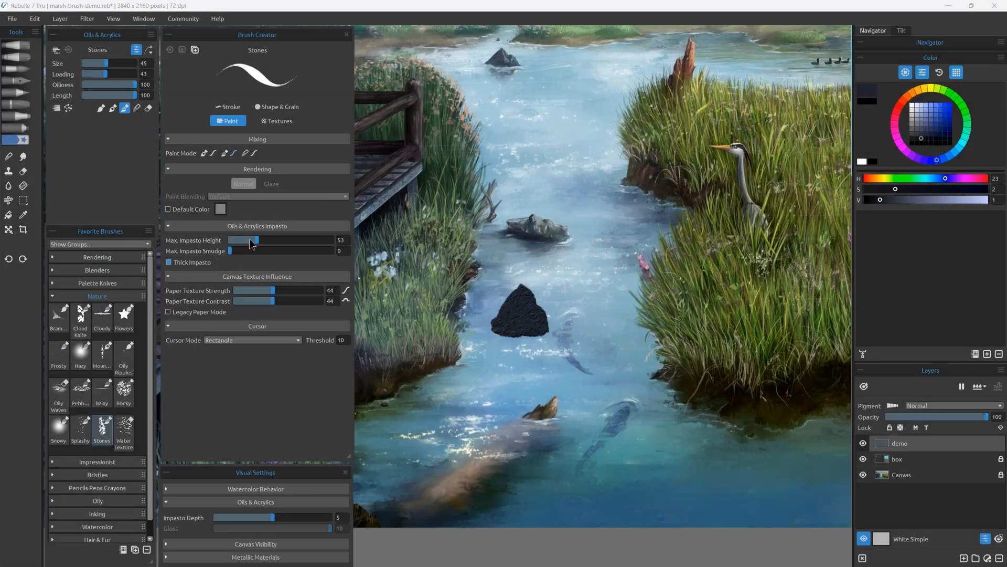
drag(256, 240, 228, 242)
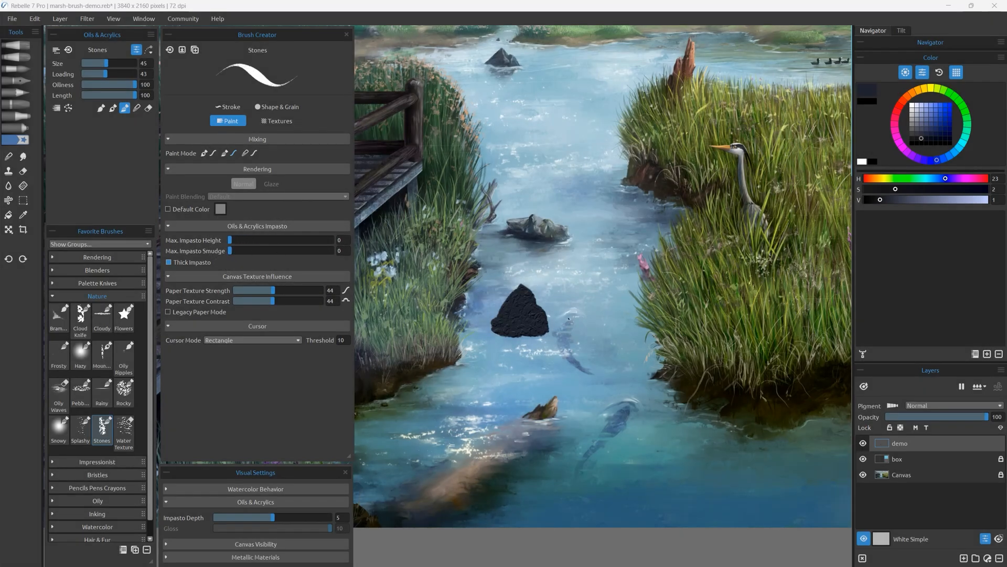
mouse_move(568, 318)
mouse_down()
mouse_move(586, 292)
mouse_move(601, 306)
mouse_move(578, 327)
mouse_move(609, 328)
mouse_up()
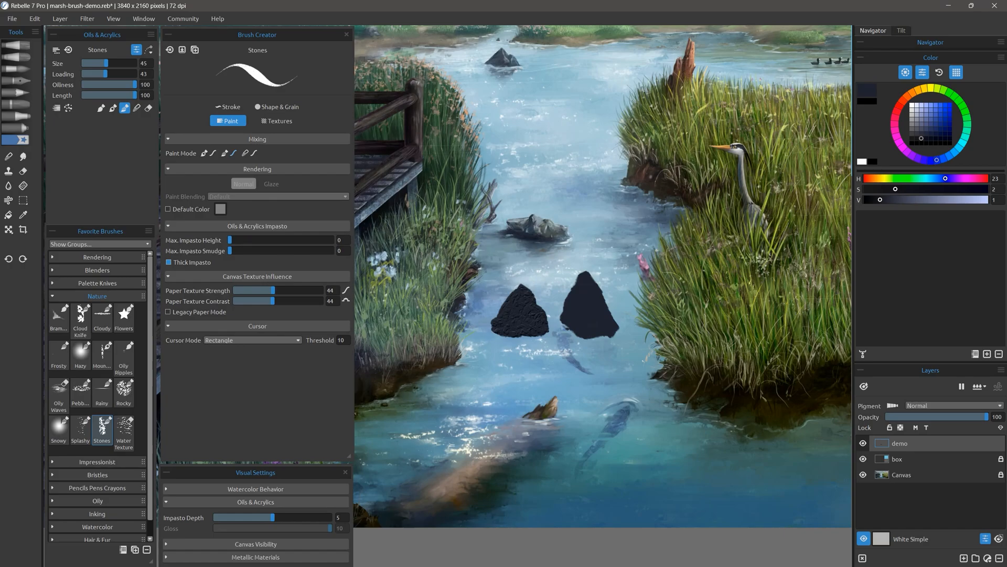
click(170, 49)
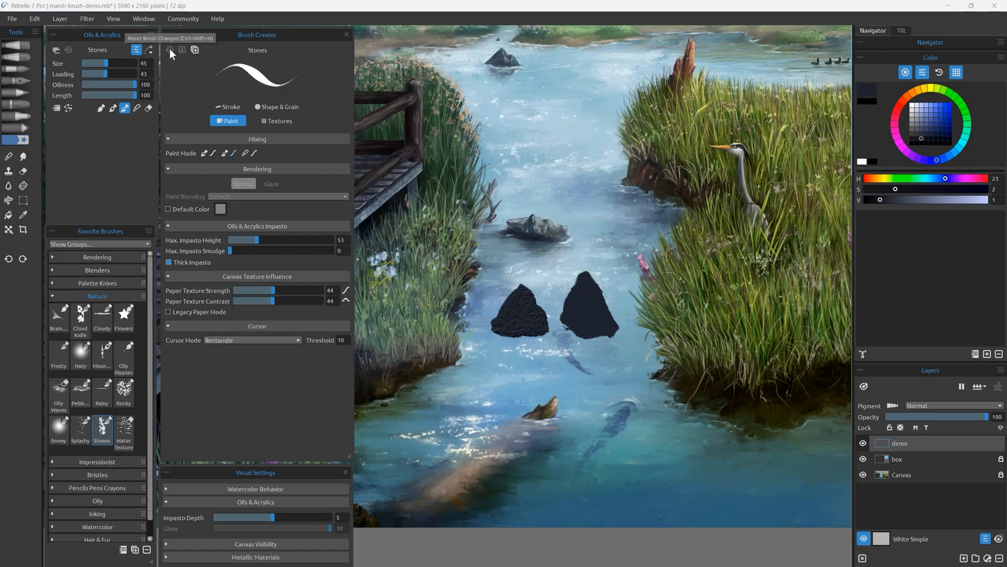
key(ctrl+z)
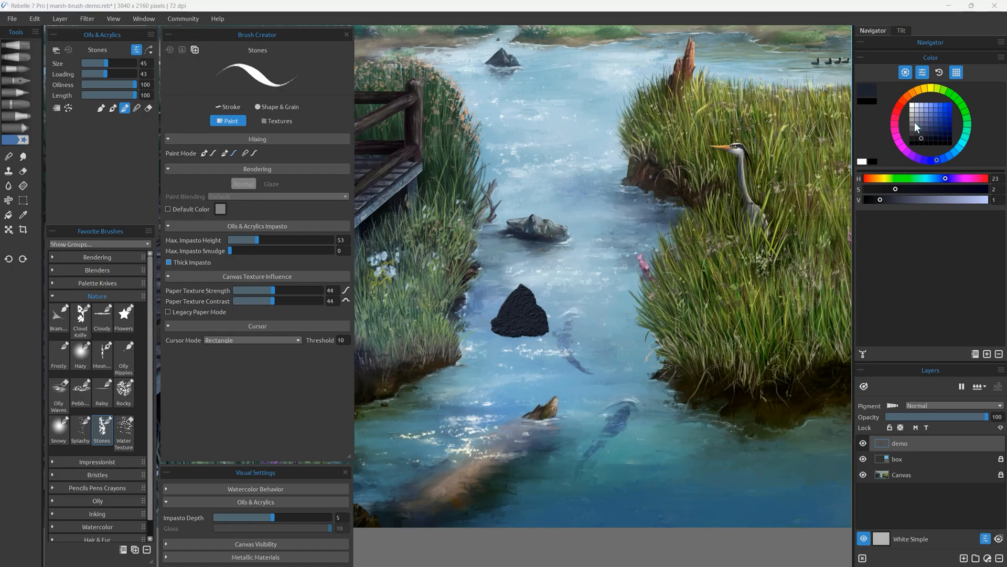
Step: Paint mid-gray Stones highlights on the rock's upper part, test strokes spilling into the water beside it, and undo the spilled strokes
click(913, 123)
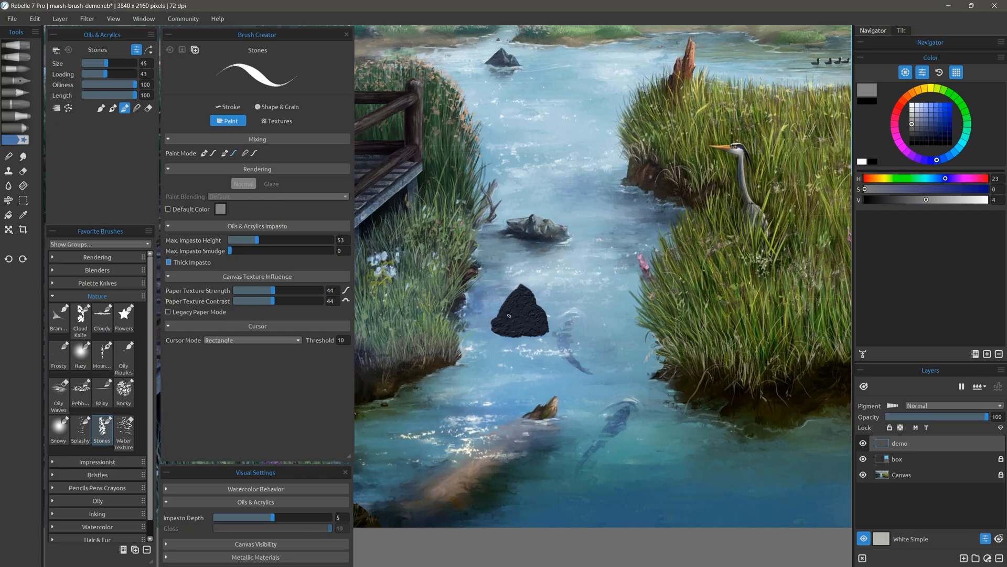
drag(519, 294, 521, 311)
mouse_move(585, 288)
mouse_down()
mouse_move(572, 307)
mouse_move(595, 313)
mouse_up()
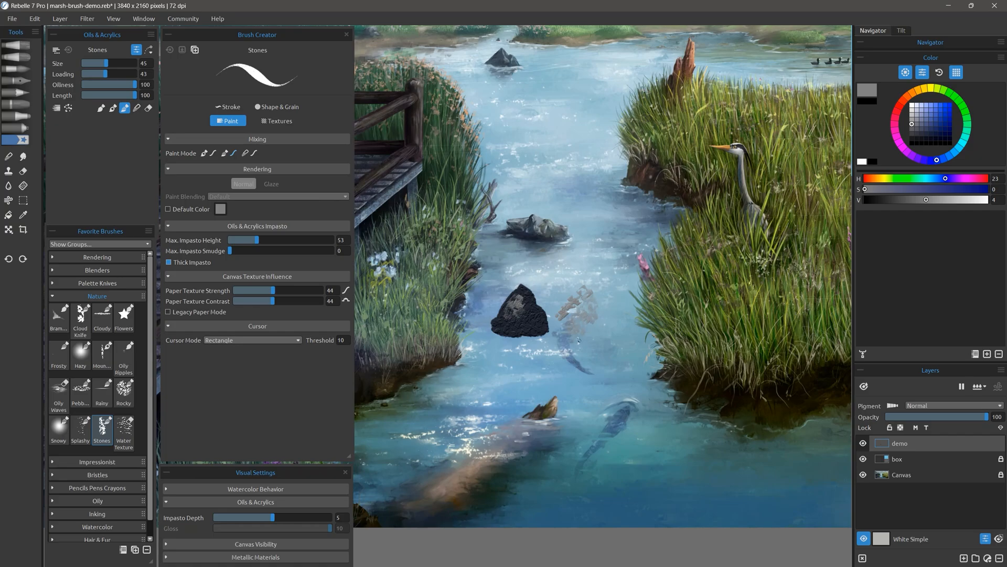
drag(575, 351, 619, 308)
key(ctrl+z)
key(ctrl+z)
key(ctrl+z)
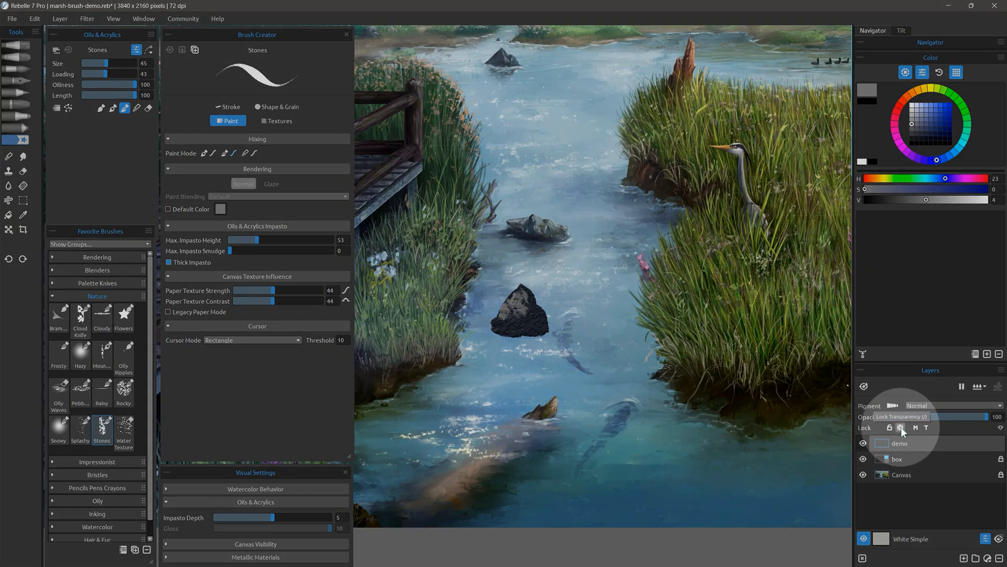
Step: Lock the demo layer's transparency, texture the rock with gray and light-gray Stones strokes, and blend them
click(901, 427)
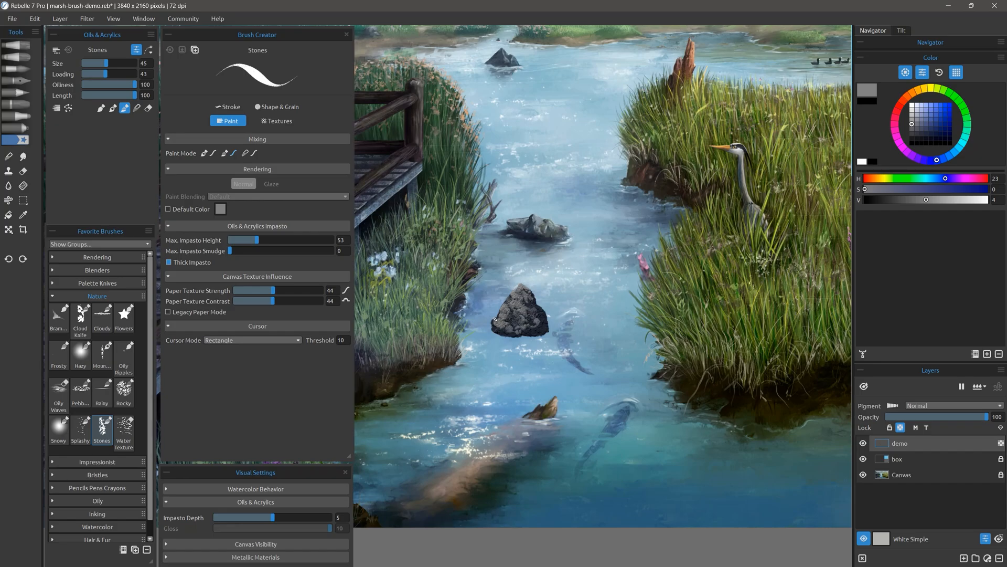
click(912, 114)
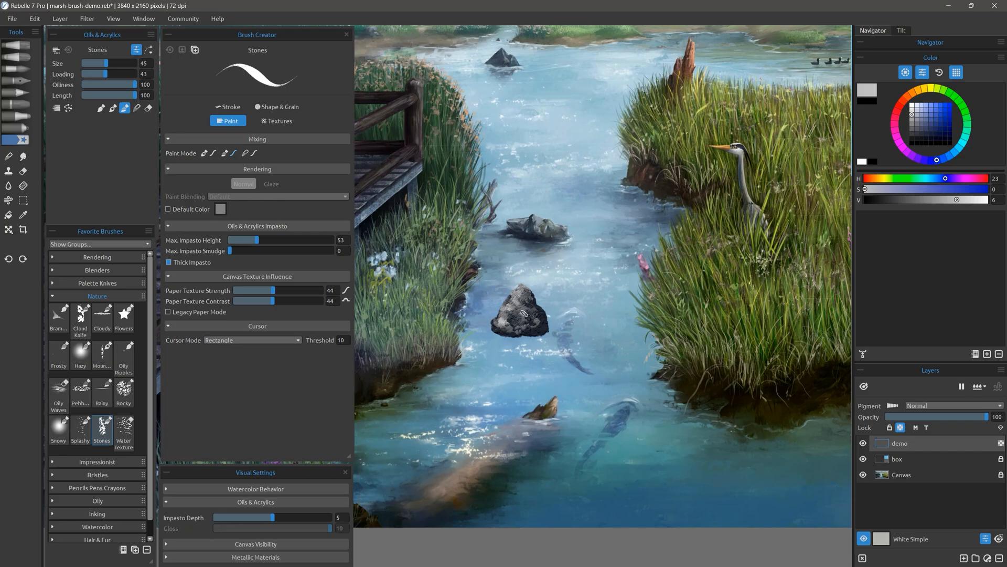
key(b)
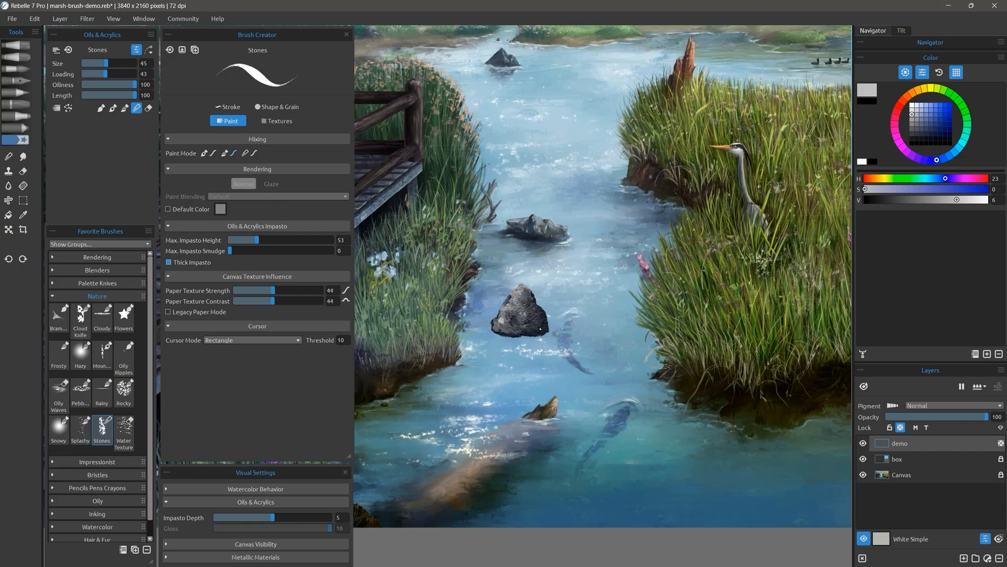
click(169, 49)
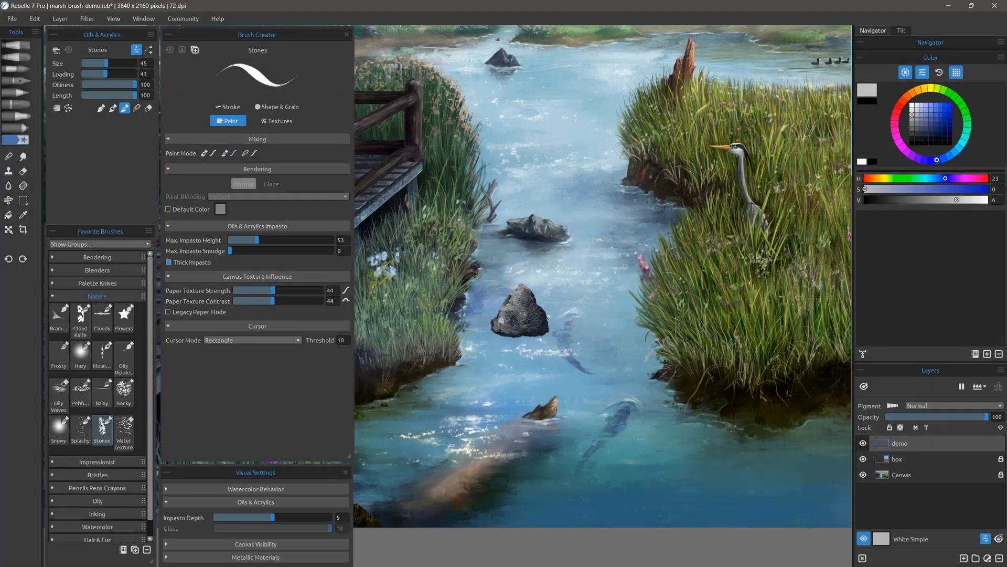
Step: Sample the rock's dark navy and paint clusters of stones in the water beside it at varied brush sizes, including 78
alt+click(546, 318)
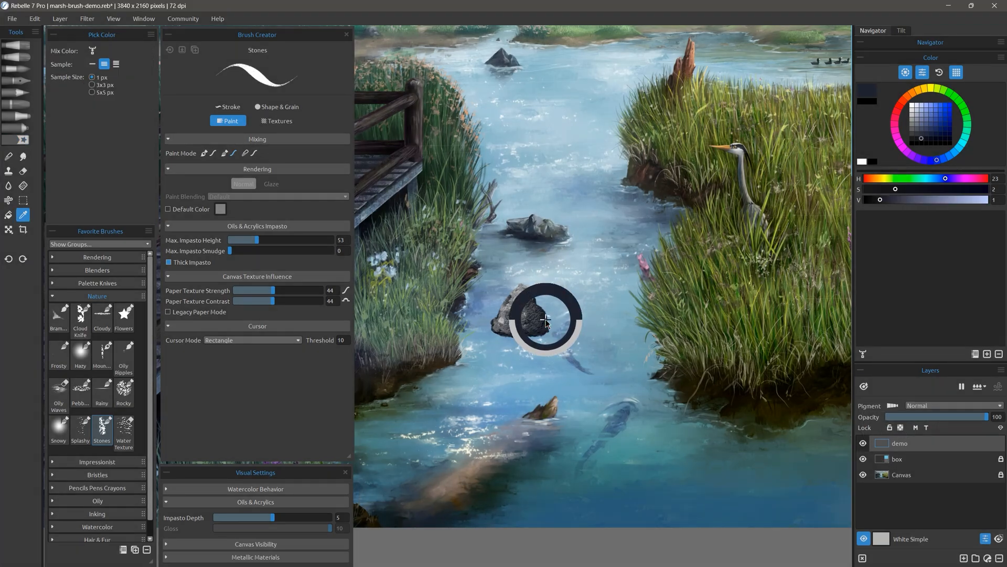
mouse_move(580, 285)
mouse_down()
mouse_move(566, 299)
mouse_move(566, 314)
mouse_move(581, 292)
mouse_move(572, 342)
mouse_move(593, 310)
mouse_move(632, 307)
mouse_move(606, 309)
mouse_move(599, 326)
mouse_move(621, 353)
mouse_move(624, 370)
mouse_move(606, 338)
mouse_move(610, 370)
mouse_move(627, 377)
mouse_up()
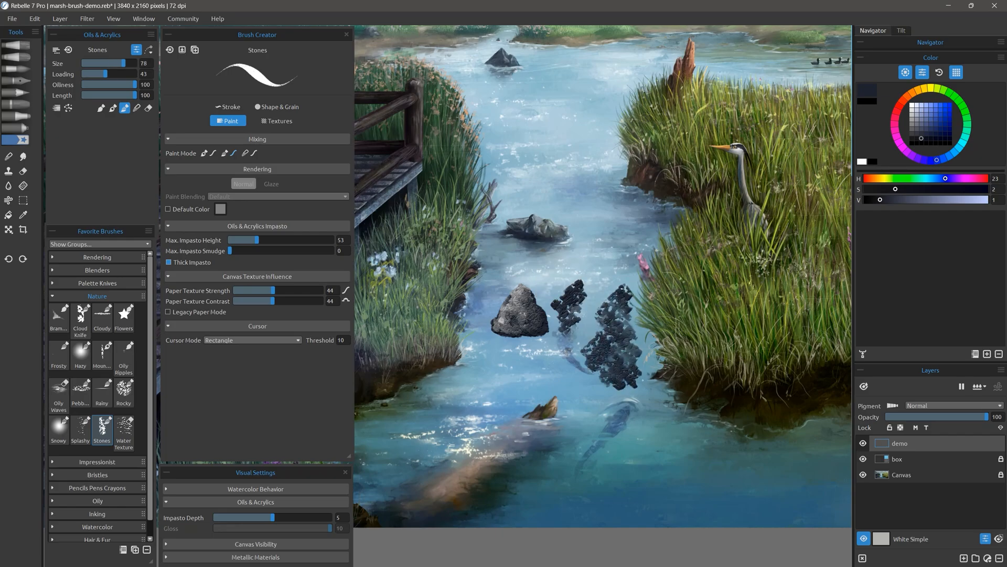
drag(611, 277, 546, 287)
mouse_move(602, 266)
mouse_down()
mouse_move(593, 279)
mouse_move(607, 262)
mouse_up()
Step: Refine the rock with near-white and dark strokes at size 19, sampling colors from the rock itself
drag(917, 124, 912, 110)
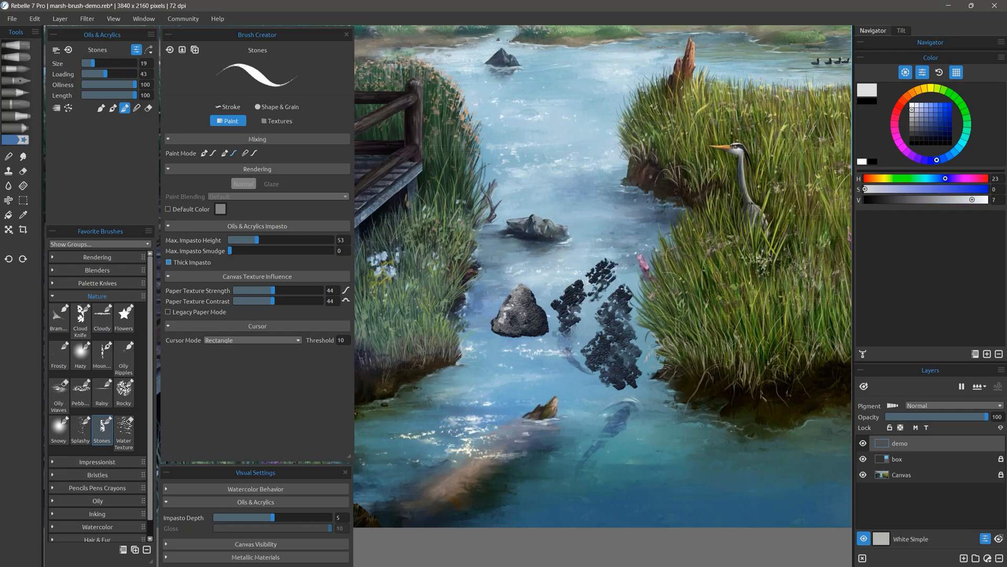
alt+click(526, 306)
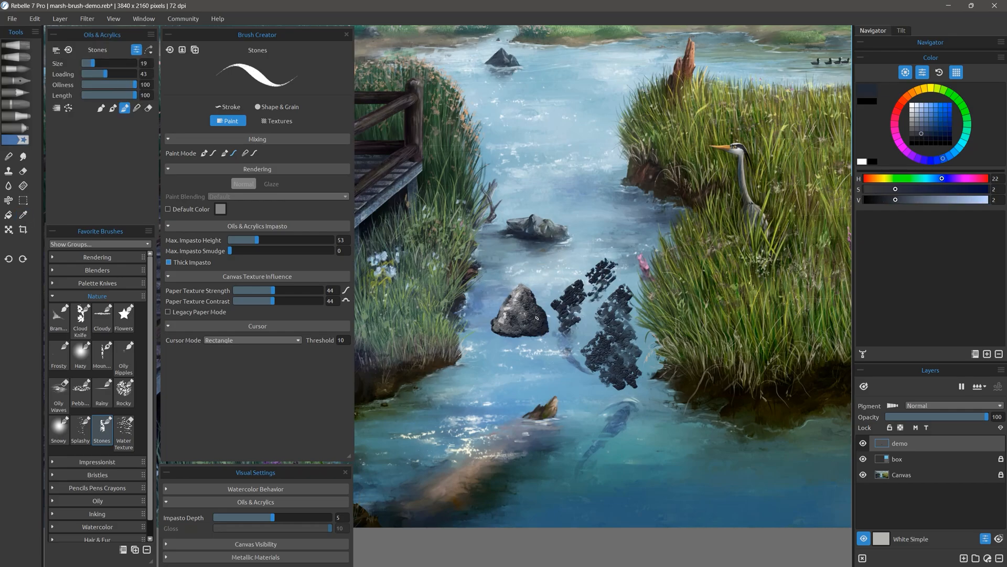
alt+click(509, 314)
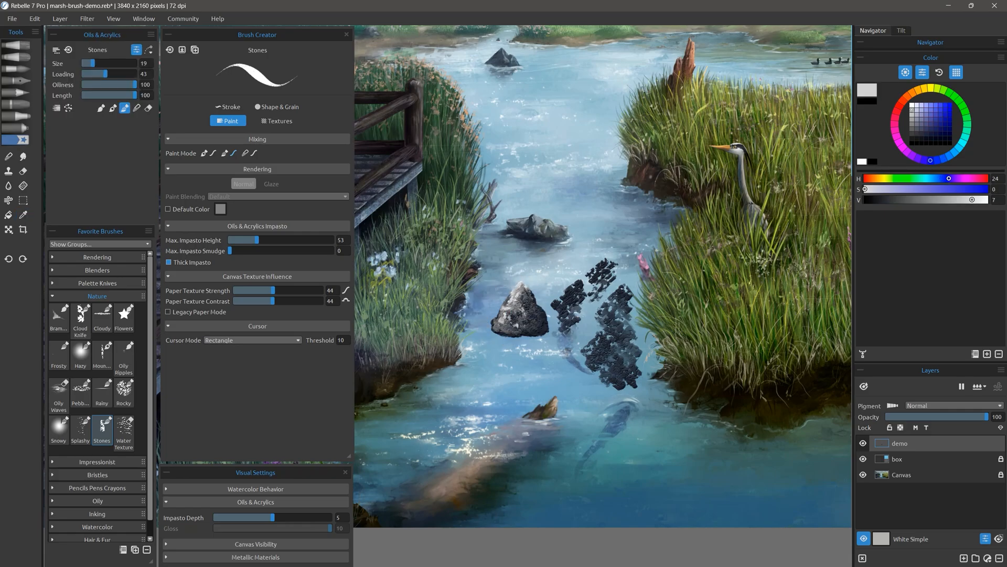
Step: Scatter small gray stones in the water below the rock with the Stones brush at size 25
key(bracketright)
alt+click(545, 332)
drag(492, 350, 503, 352)
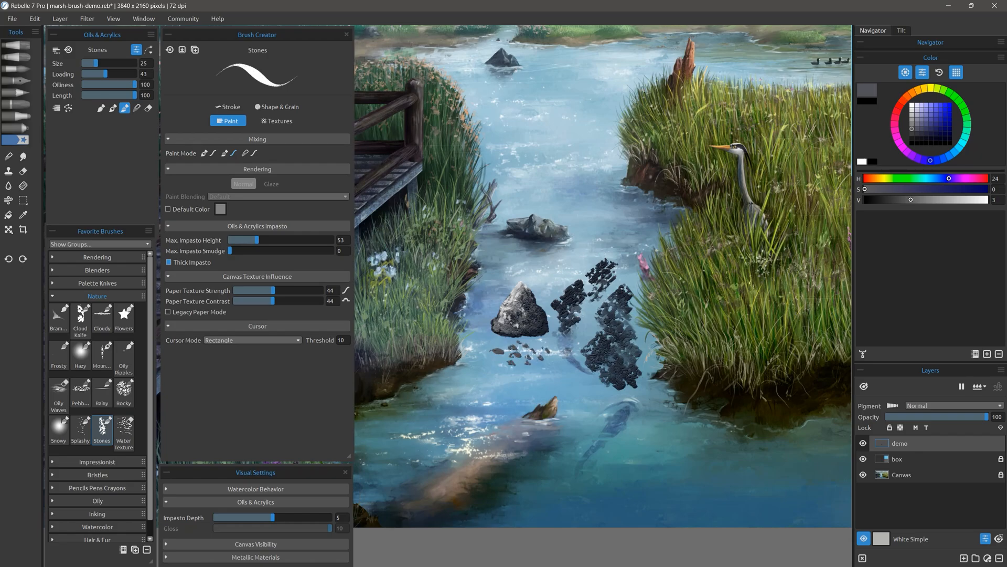
alt+click(495, 351)
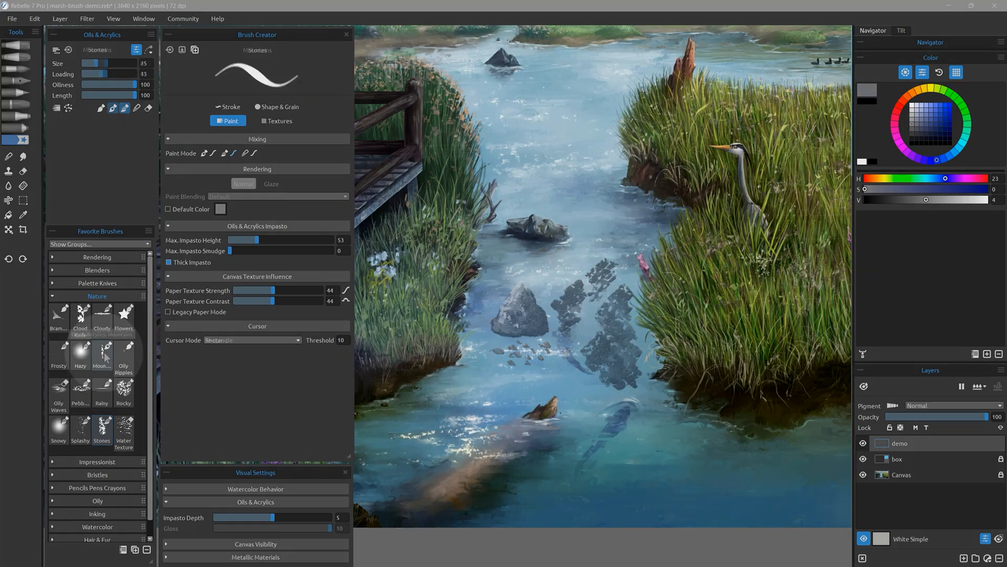
Step: Select the Mountains brush and paint a large near-black mountain with several peaks on the blue box
click(105, 357)
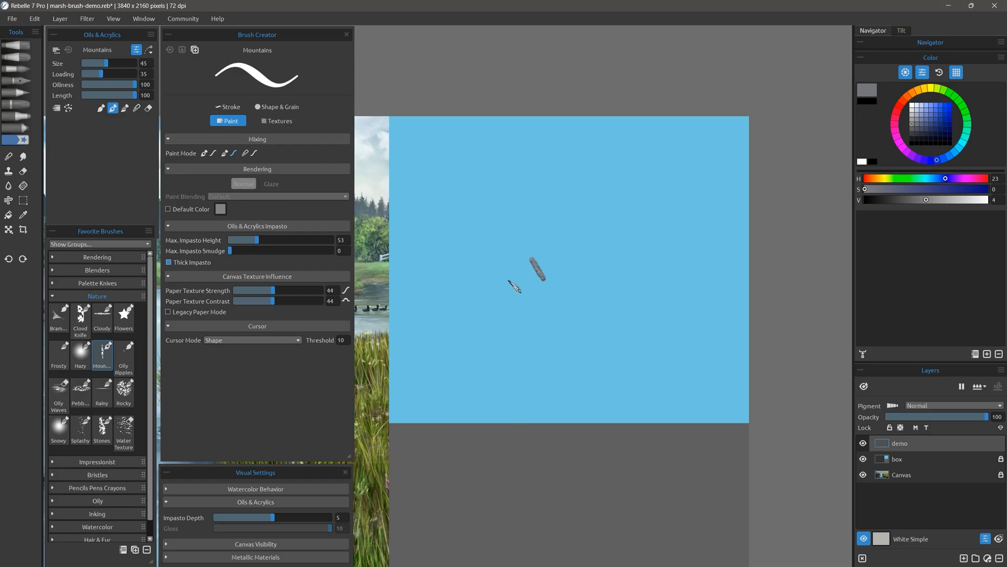
click(514, 287)
click(501, 309)
mouse_move(478, 323)
mouse_down()
mouse_move(567, 207)
mouse_move(586, 228)
mouse_move(602, 227)
mouse_move(623, 275)
mouse_move(645, 276)
mouse_move(683, 310)
mouse_move(627, 287)
mouse_move(609, 253)
mouse_move(573, 229)
mouse_move(533, 291)
mouse_move(564, 257)
mouse_move(546, 316)
mouse_move(584, 272)
mouse_move(590, 301)
mouse_move(598, 258)
mouse_move(615, 291)
mouse_move(611, 280)
mouse_move(672, 323)
mouse_move(629, 302)
mouse_move(602, 326)
mouse_move(576, 323)
mouse_move(563, 306)
mouse_move(510, 342)
mouse_move(488, 315)
mouse_move(480, 350)
mouse_move(511, 327)
mouse_move(476, 350)
mouse_move(489, 311)
mouse_move(509, 360)
mouse_move(529, 338)
mouse_move(533, 356)
mouse_move(545, 331)
mouse_move(562, 361)
mouse_move(578, 323)
mouse_move(624, 357)
mouse_move(680, 302)
mouse_move(685, 320)
mouse_move(657, 355)
mouse_move(605, 331)
mouse_move(554, 359)
mouse_move(455, 347)
mouse_move(509, 291)
mouse_up()
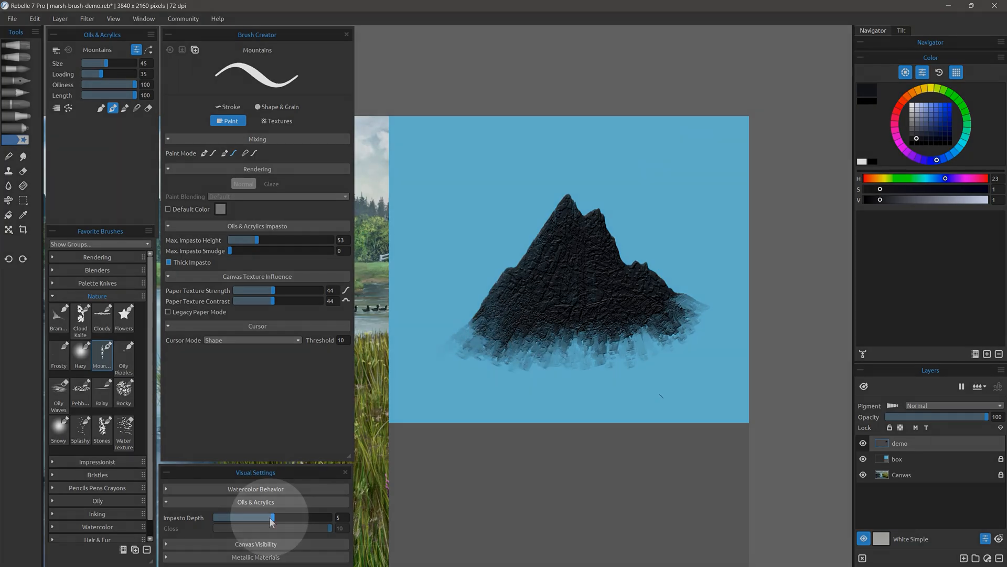
mouse_move(272, 517)
mouse_down()
mouse_move(234, 526)
mouse_move(267, 523)
mouse_up()
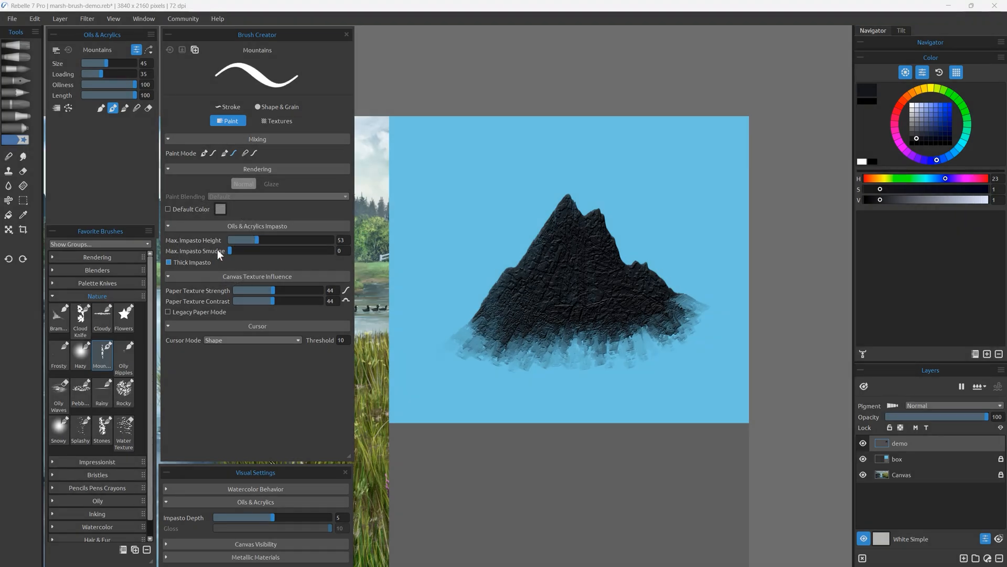
Step: Set the Mountains brush loading to 5 and paint two faint distant peaks on the left of the large mountain
mouse_move(414, 267)
mouse_down()
mouse_move(440, 224)
mouse_move(431, 265)
mouse_move(449, 243)
mouse_move(424, 259)
mouse_move(496, 215)
mouse_move(506, 173)
mouse_move(510, 197)
mouse_move(468, 183)
mouse_move(532, 152)
mouse_up()
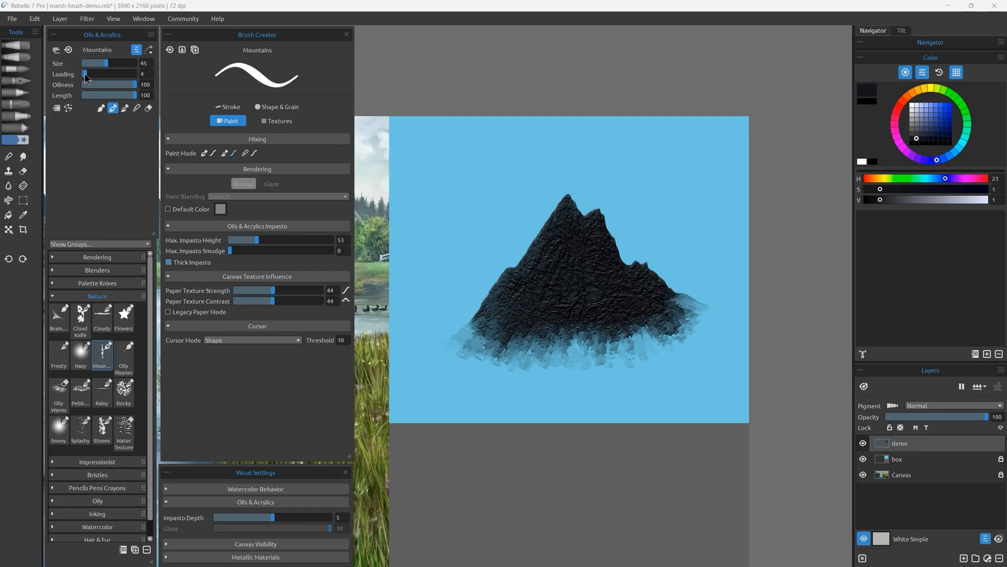
click(84, 73)
mouse_move(428, 254)
mouse_down()
mouse_move(472, 189)
mouse_move(501, 230)
mouse_move(473, 189)
mouse_move(449, 240)
mouse_move(476, 229)
mouse_move(474, 210)
mouse_move(502, 240)
mouse_move(478, 231)
mouse_move(467, 252)
mouse_move(451, 239)
mouse_move(419, 263)
mouse_move(445, 247)
mouse_move(471, 266)
mouse_move(502, 251)
mouse_up()
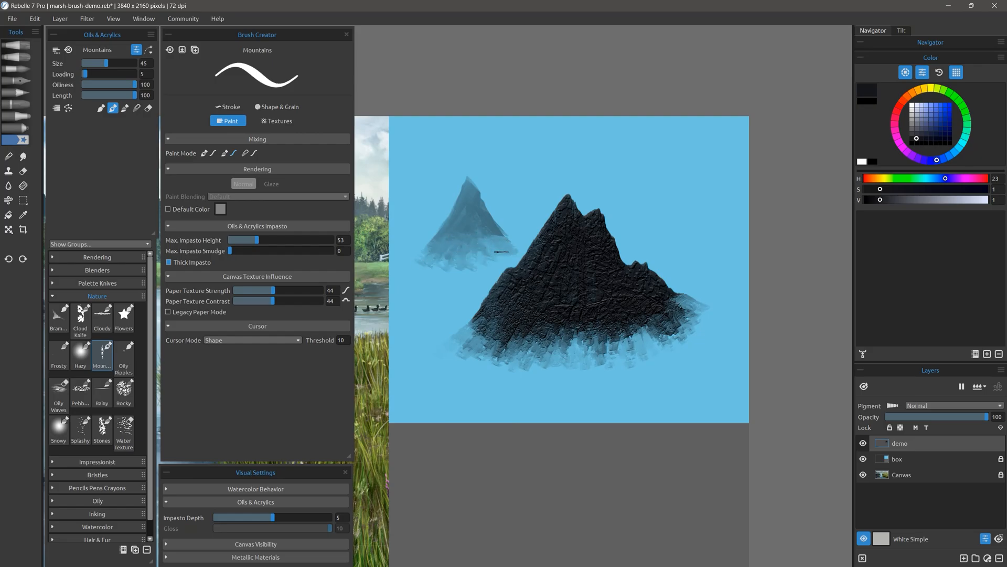
drag(436, 225, 419, 246)
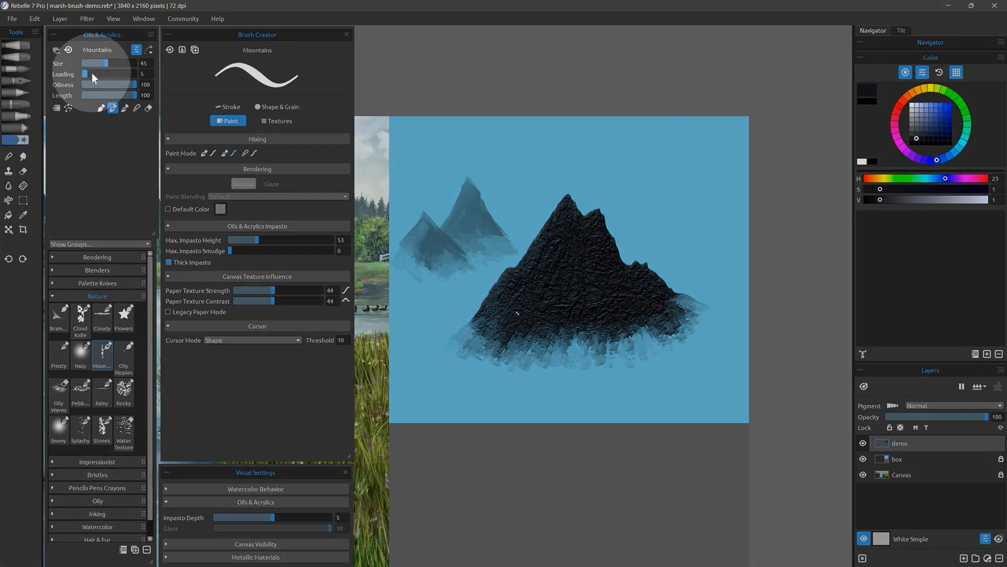
Step: Paint two peaks on the right of the large mountain, one with loading 18 and a denser one with loading 35
click(91, 73)
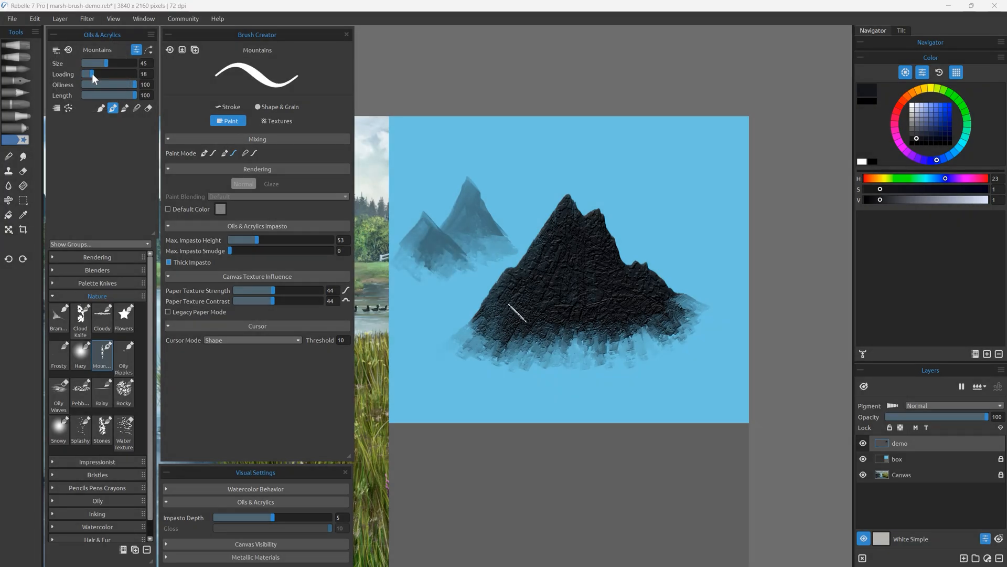
mouse_move(646, 236)
mouse_down()
mouse_move(685, 173)
mouse_move(709, 232)
mouse_move(663, 240)
mouse_move(683, 186)
mouse_move(713, 241)
mouse_up()
click(101, 74)
drag(717, 190, 703, 274)
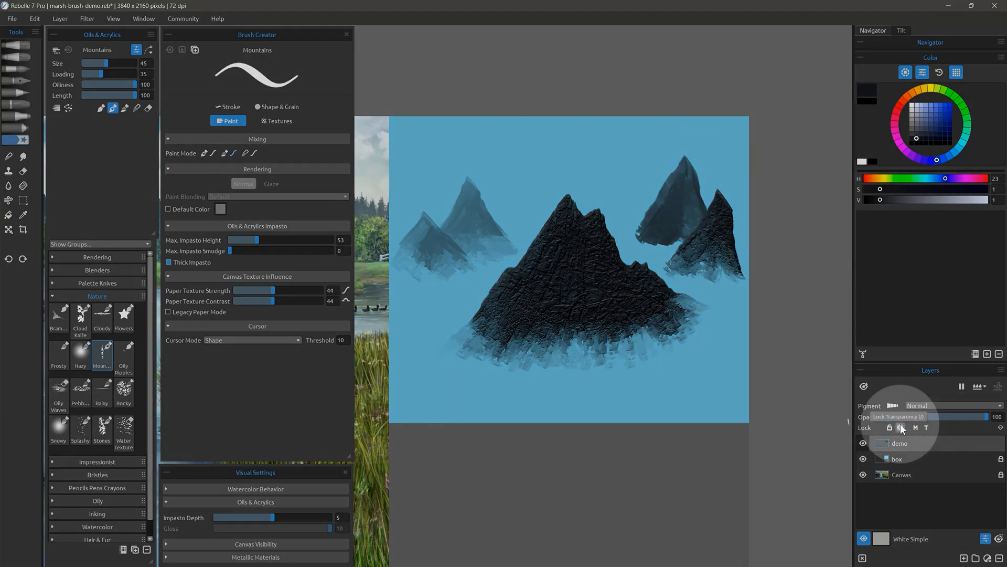
Step: Lock the demo layer's transparency and paint medium blue-gray highlights down the left-facing slopes of the large mountain
click(900, 426)
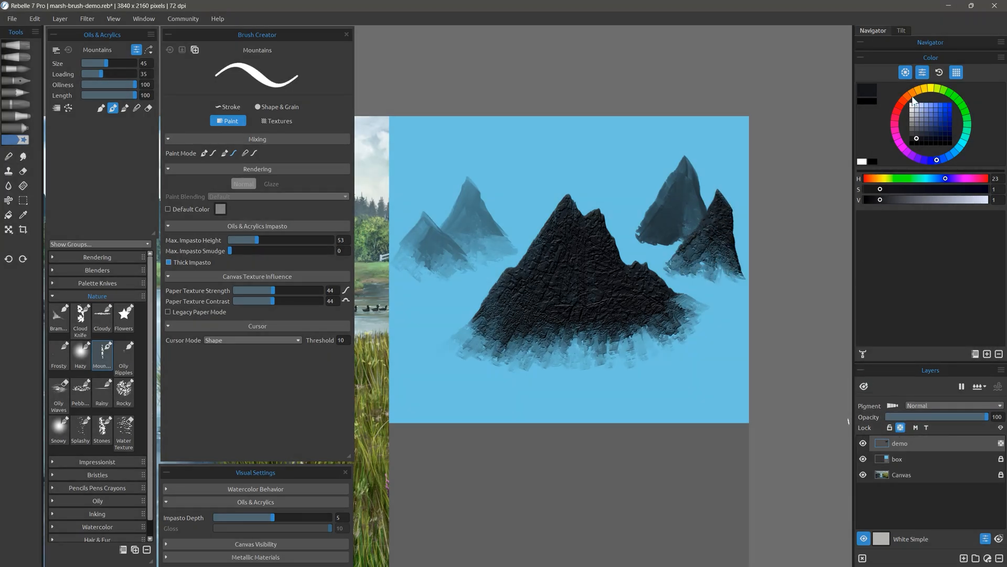
click(916, 124)
mouse_move(567, 198)
mouse_down()
mouse_move(549, 250)
mouse_move(560, 209)
mouse_move(546, 233)
mouse_move(567, 217)
mouse_move(561, 254)
mouse_move(548, 230)
mouse_move(542, 258)
mouse_move(544, 236)
mouse_move(530, 261)
mouse_move(558, 237)
mouse_move(555, 270)
mouse_up()
mouse_move(594, 216)
mouse_down()
mouse_move(585, 237)
mouse_move(598, 210)
mouse_move(491, 315)
mouse_move(539, 272)
mouse_move(535, 323)
mouse_up()
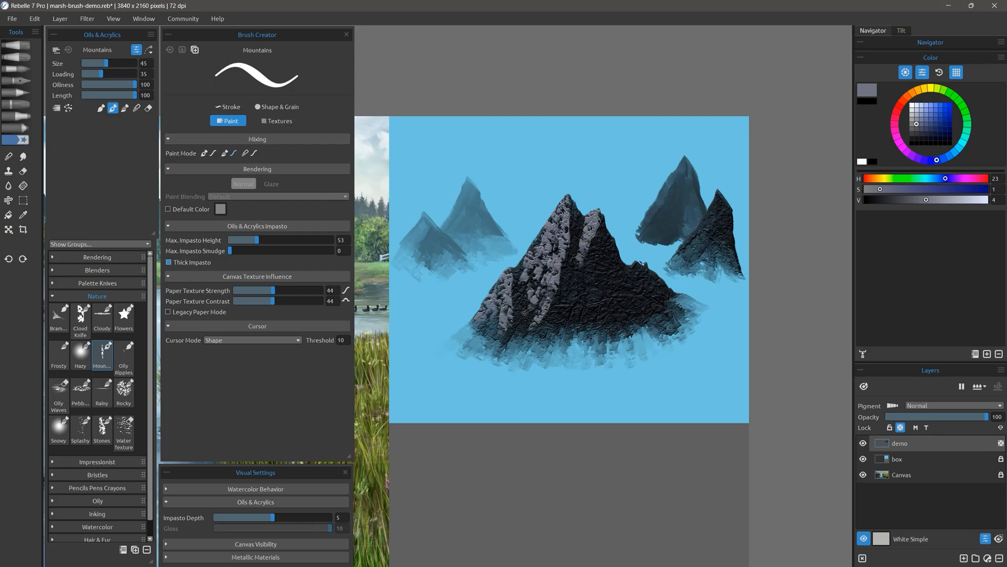
drag(639, 266, 591, 323)
Step: Layer lighter blue-gray highlights over the ridges and peaks of the large mountain
click(917, 115)
mouse_move(567, 197)
mouse_down()
mouse_move(544, 231)
mouse_move(538, 286)
mouse_up()
drag(507, 272, 493, 300)
drag(596, 213, 590, 220)
drag(643, 264, 629, 297)
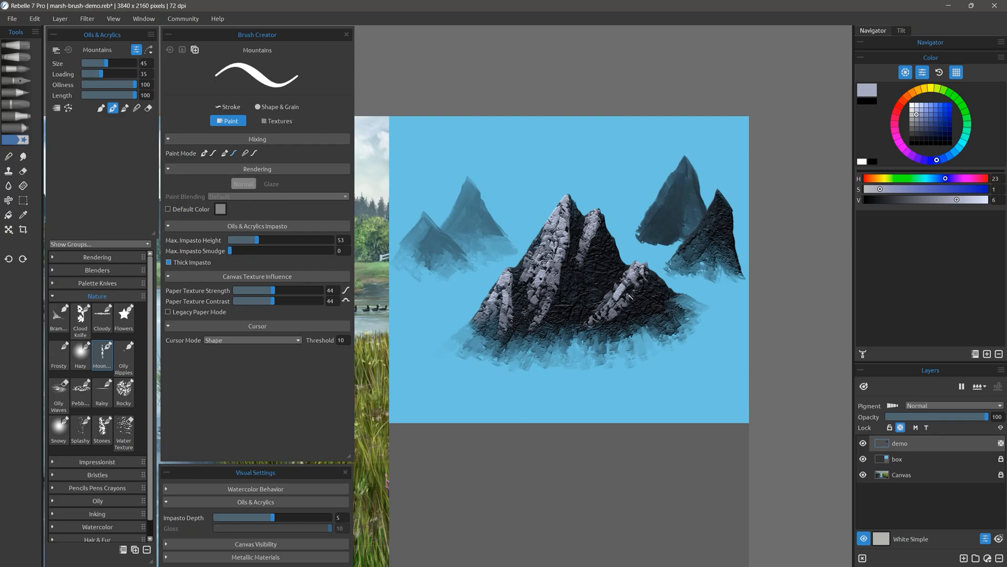
Step: Blend the lower edges of the large mountain's highlights into its dark slopes using the Mountains brush's blend mode
click(136, 107)
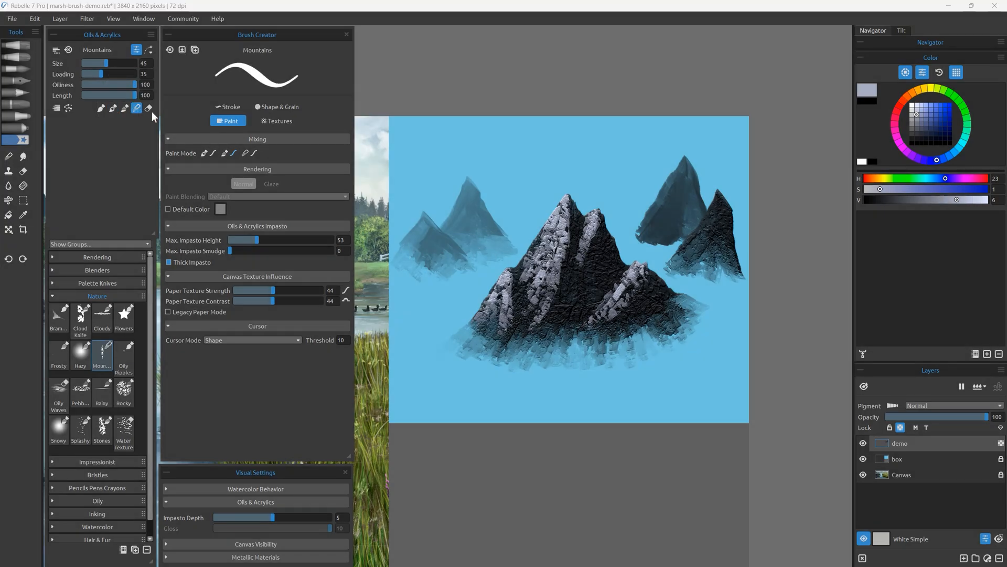
mouse_move(564, 277)
mouse_down()
mouse_move(549, 296)
mouse_move(564, 236)
mouse_move(537, 240)
mouse_move(537, 323)
mouse_up()
drag(595, 229, 587, 256)
mouse_move(616, 318)
mouse_down()
mouse_move(641, 282)
mouse_move(590, 326)
mouse_up()
mouse_move(499, 313)
mouse_down()
mouse_move(501, 296)
mouse_move(499, 314)
mouse_up()
Step: Select the Pebbles brush, scatter dark brown pebbles over the gray area at sizes 61 and 100, and show its stroke settings
click(80, 391)
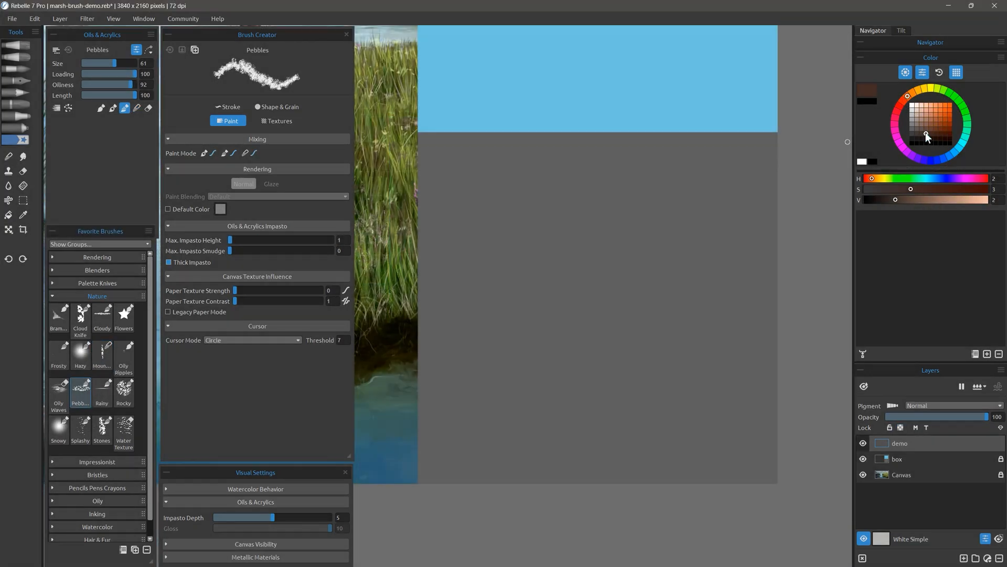
mouse_move(662, 206)
mouse_down()
mouse_move(552, 222)
mouse_move(485, 263)
mouse_move(655, 267)
mouse_move(698, 281)
mouse_move(609, 281)
mouse_move(651, 302)
mouse_up()
drag(512, 326, 662, 350)
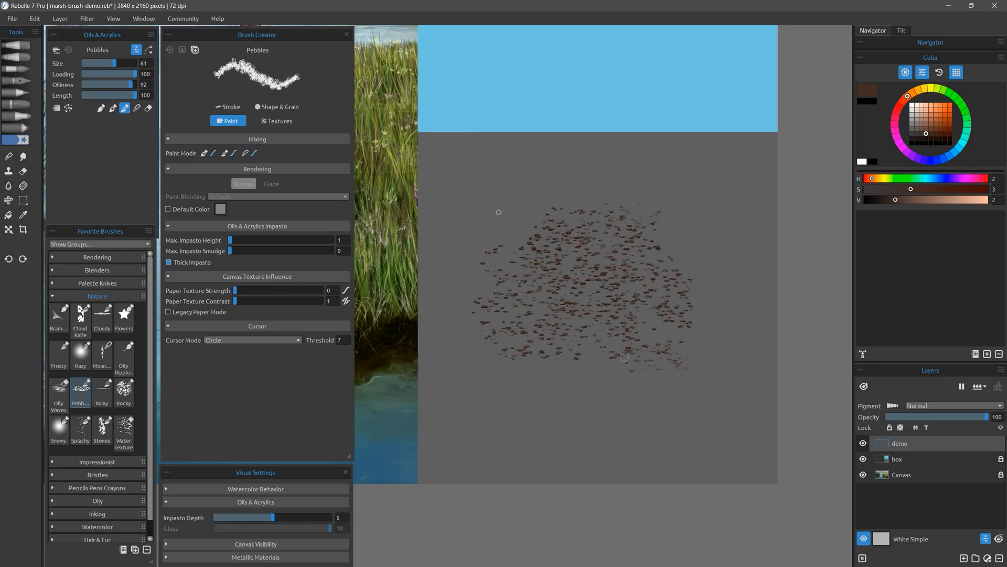
mouse_move(492, 208)
mouse_down()
mouse_move(564, 208)
mouse_move(466, 184)
mouse_move(456, 225)
mouse_move(548, 176)
mouse_move(525, 206)
mouse_move(550, 223)
mouse_move(553, 247)
mouse_up()
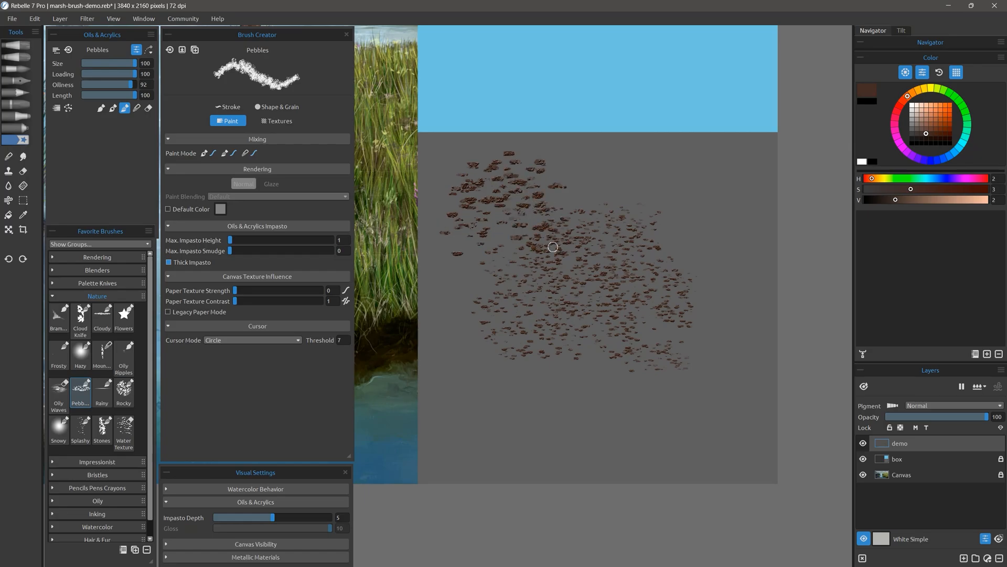
click(231, 107)
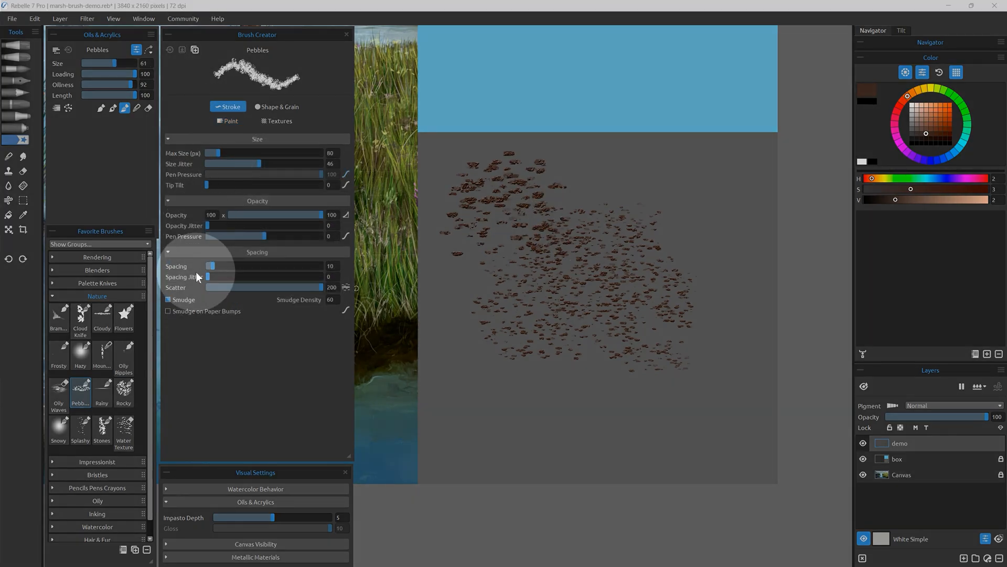
Step: Scatter sparse dark brown pebbles at spacing 48 and denser ones over the upper gray area at spacing 10
drag(231, 267, 234, 267)
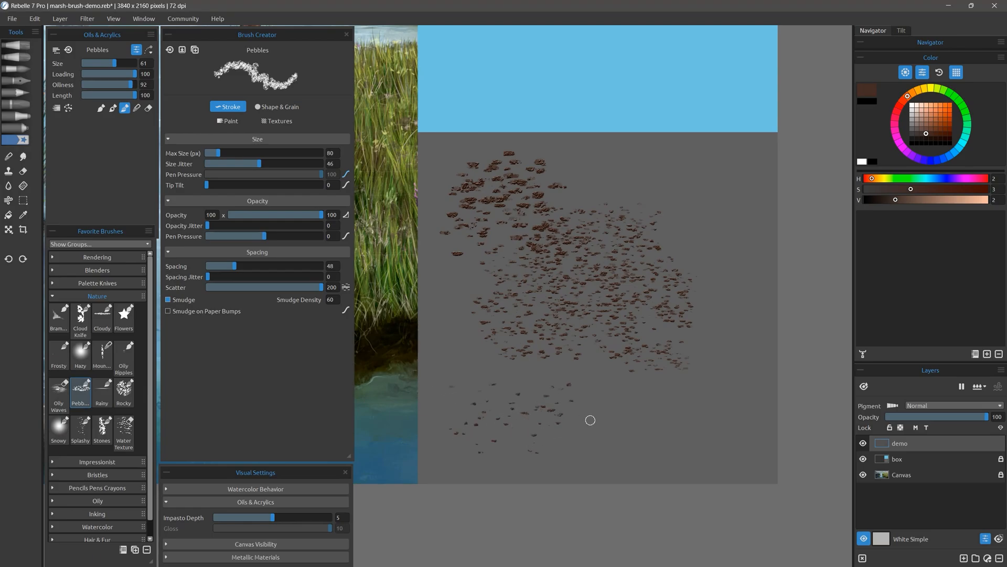
key(ctrl+z)
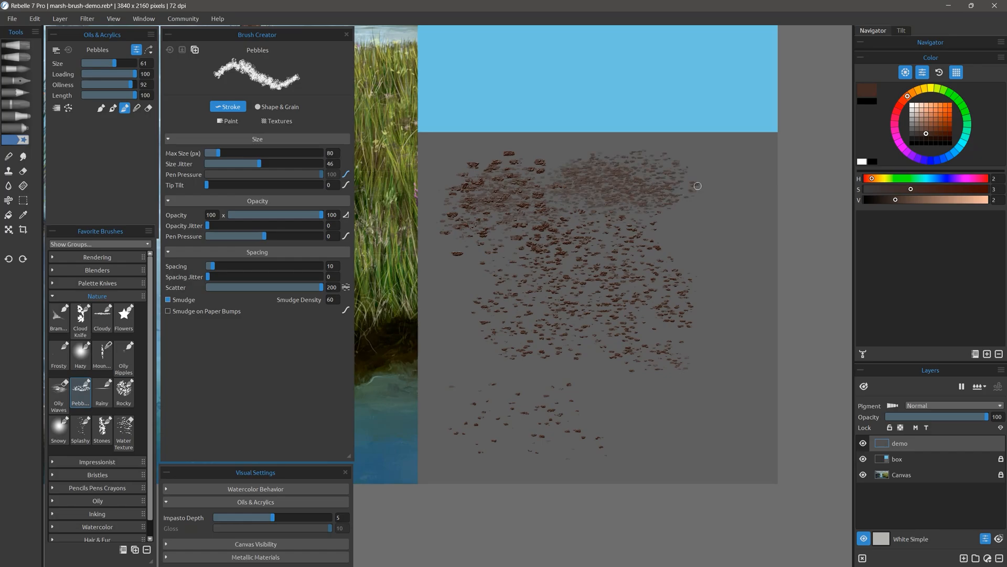
mouse_move(698, 186)
mouse_down()
mouse_move(653, 203)
mouse_move(618, 179)
mouse_up()
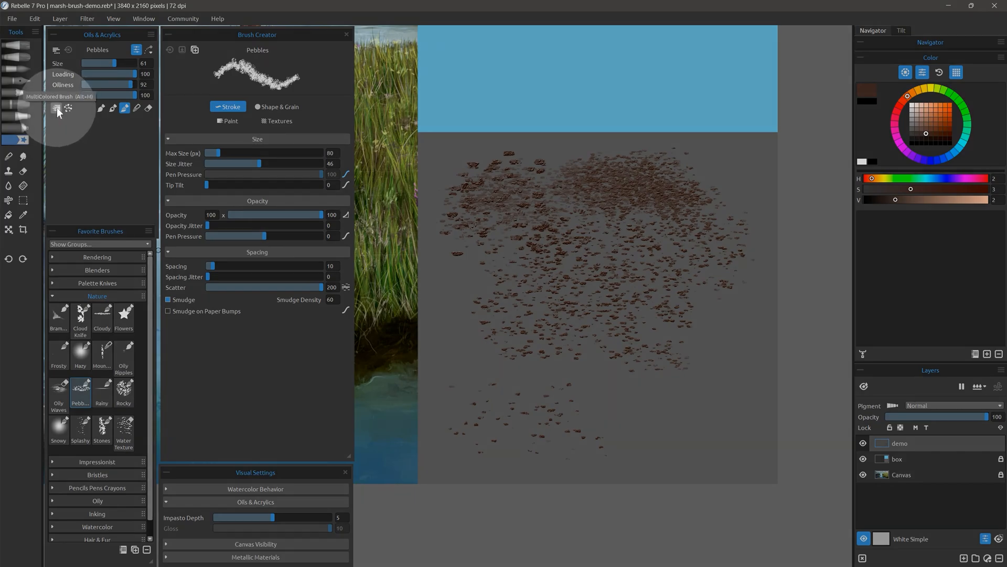
Step: Make the Pebbles brush multicolored and scatter light pinkish-beige pebbles over the lower gray area at size 100
click(55, 107)
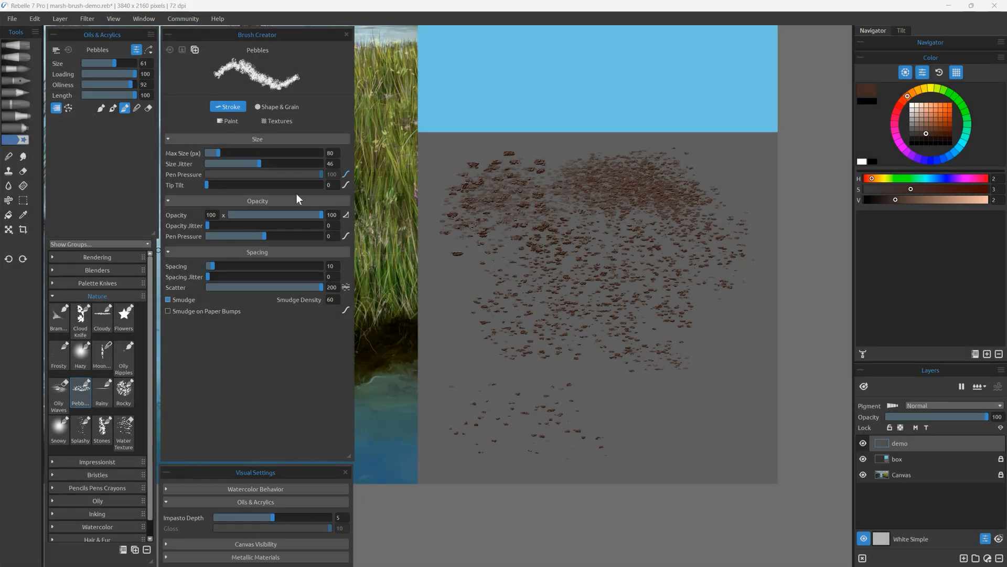
key(x)
click(922, 124)
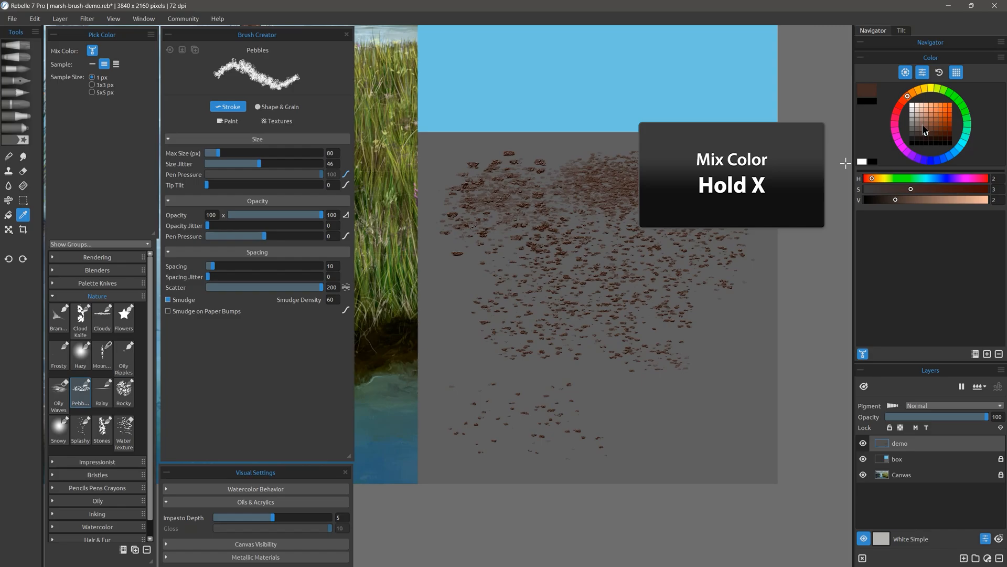
click(918, 118)
click(917, 110)
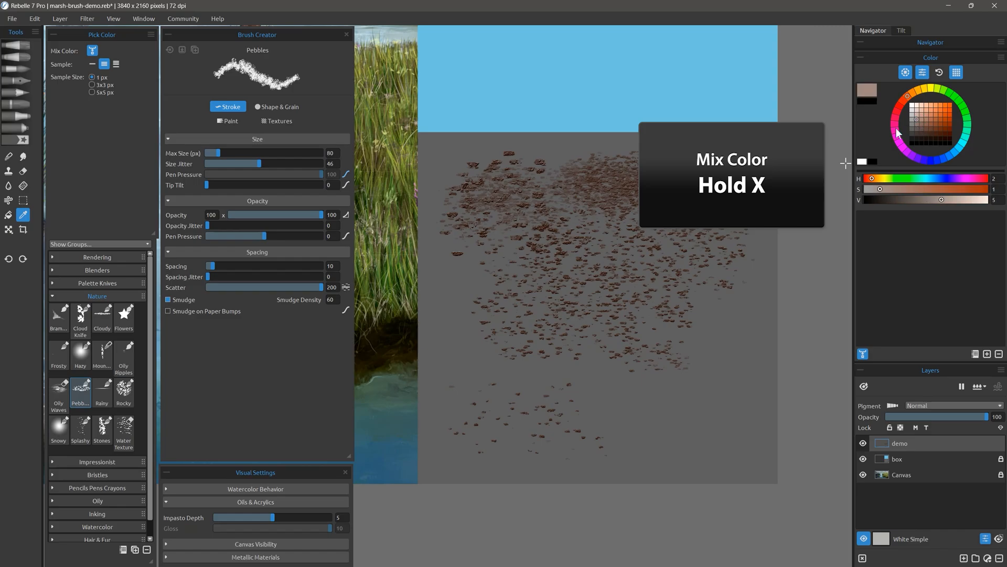
mouse_move(677, 297)
mouse_down()
mouse_move(703, 338)
mouse_move(630, 383)
mouse_move(682, 393)
mouse_up()
key(])
mouse_move(507, 321)
mouse_down()
mouse_move(519, 392)
mouse_move(680, 445)
mouse_up()
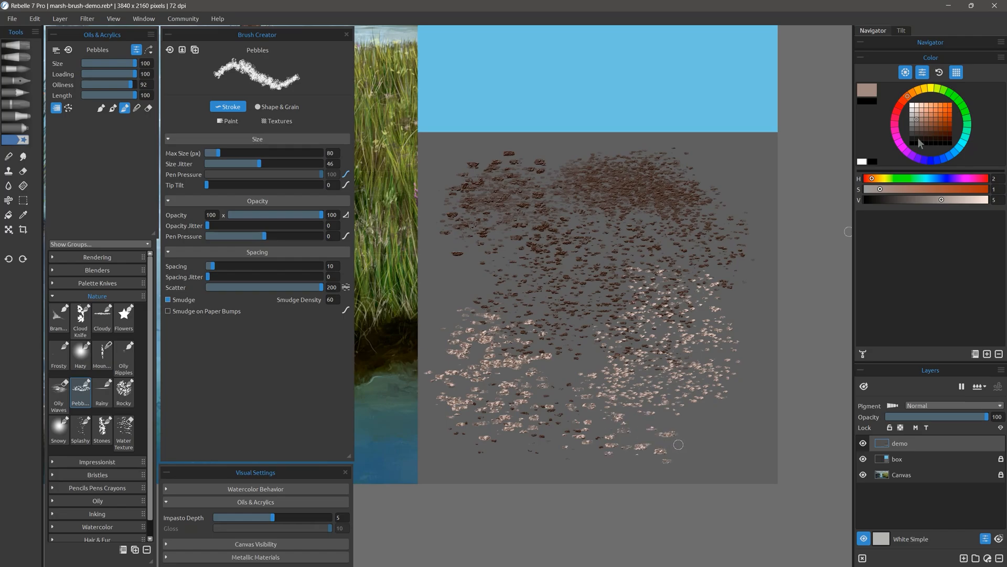
Step: Mix a dark grayish brown and scatter pebbles over the lower gray area and in the shallow water below the grassy bank
key(x)
click(918, 138)
click(919, 138)
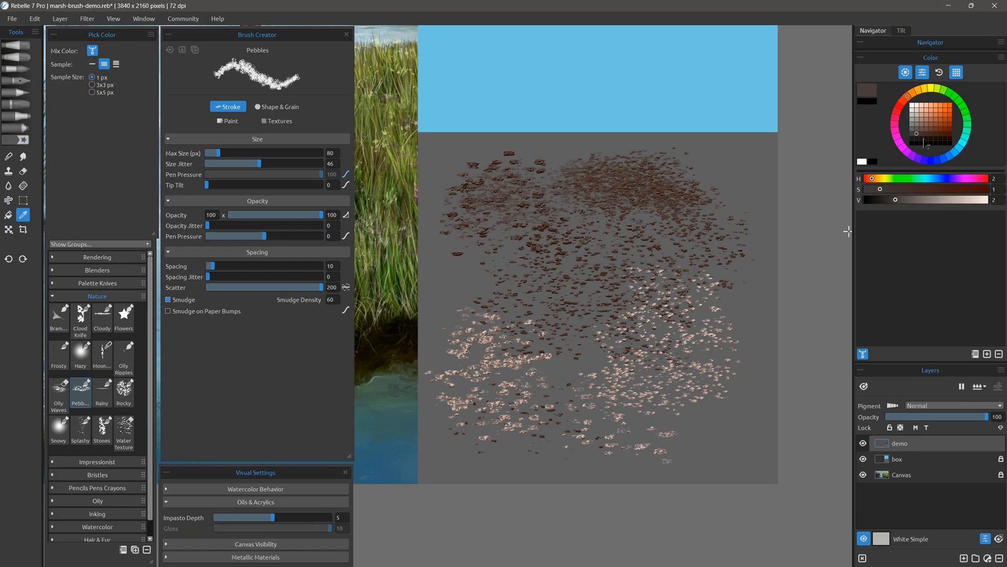
mouse_move(709, 278)
mouse_down()
mouse_move(745, 298)
mouse_move(609, 344)
mouse_move(615, 401)
mouse_move(583, 430)
mouse_up()
drag(511, 434, 785, 424)
drag(605, 409, 688, 415)
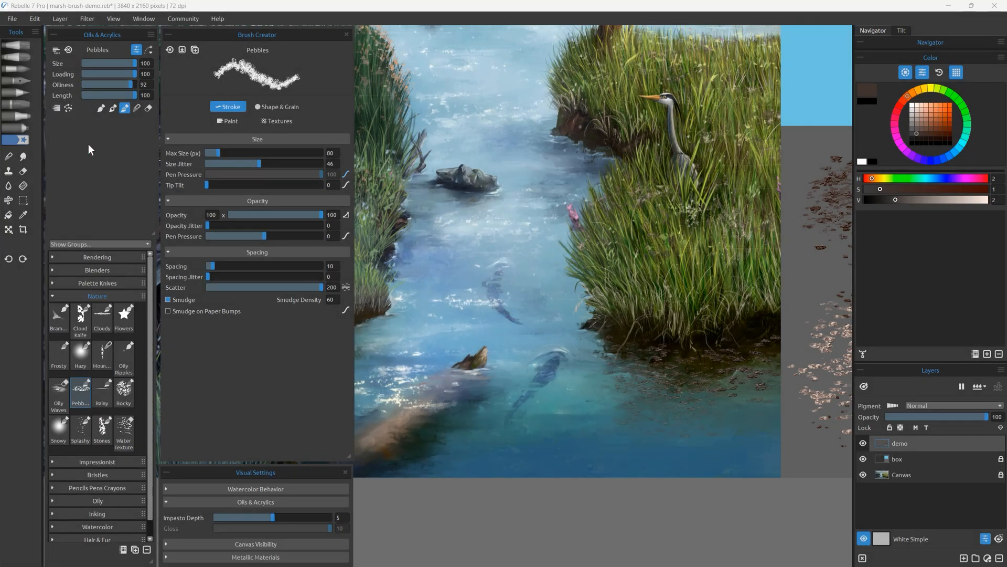
Step: Paint dark brown rock texture over the gray area with the Rocky brush at sizes 40 and 100, and try varying the Impasto Depth
click(124, 393)
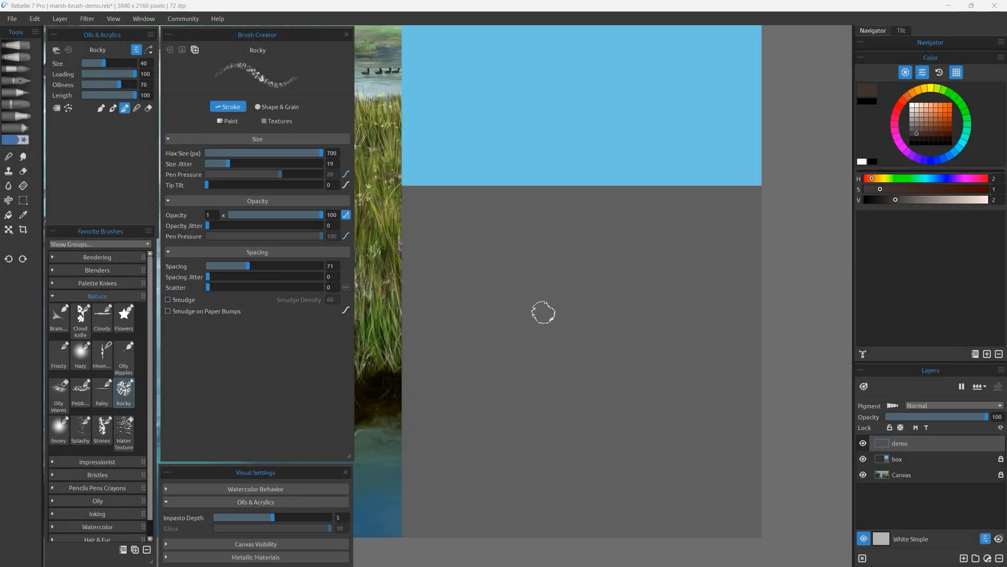
mouse_move(520, 375)
mouse_down()
mouse_move(540, 314)
mouse_move(586, 356)
mouse_move(513, 299)
mouse_move(603, 335)
mouse_move(508, 367)
mouse_move(596, 372)
mouse_move(472, 360)
mouse_up()
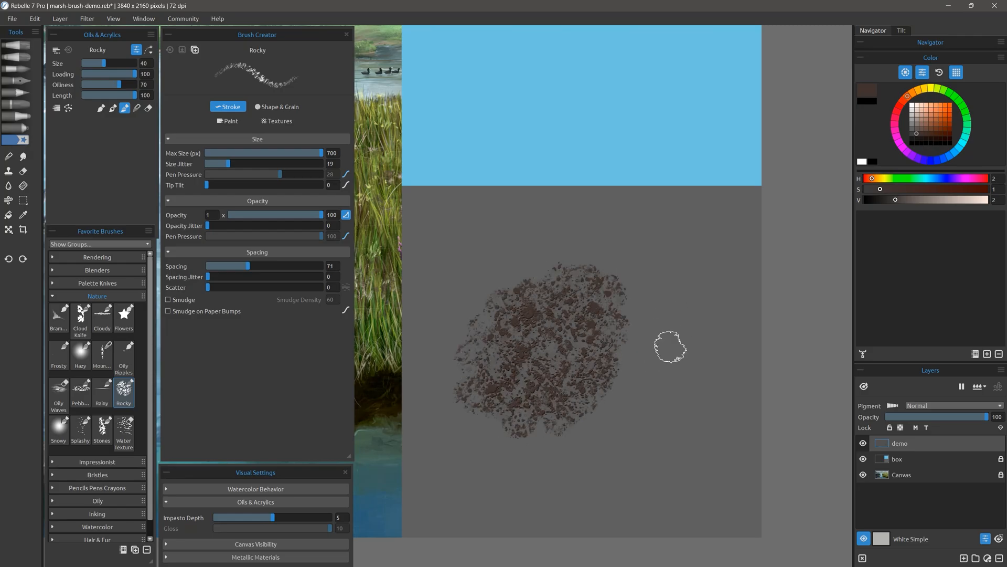
mouse_move(670, 346)
mouse_down()
mouse_move(652, 330)
mouse_move(690, 329)
mouse_move(668, 319)
mouse_move(651, 336)
mouse_move(699, 323)
mouse_move(650, 317)
mouse_move(667, 349)
mouse_move(700, 336)
mouse_move(657, 303)
mouse_move(649, 348)
mouse_move(703, 354)
mouse_move(680, 288)
mouse_move(633, 347)
mouse_move(688, 367)
mouse_move(672, 295)
mouse_move(625, 350)
mouse_move(658, 379)
mouse_move(677, 372)
mouse_move(651, 353)
mouse_move(643, 402)
mouse_move(680, 369)
mouse_move(632, 324)
mouse_move(657, 356)
mouse_move(620, 404)
mouse_move(678, 426)
mouse_move(619, 397)
mouse_move(600, 412)
mouse_up()
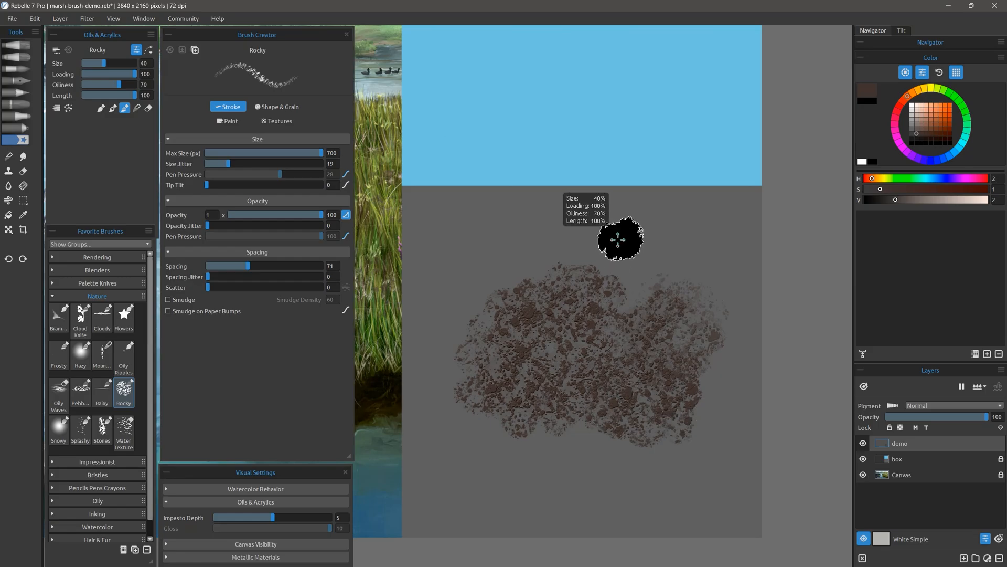
mouse_move(617, 240)
mouse_down()
mouse_move(583, 250)
mouse_move(610, 235)
mouse_move(614, 252)
mouse_move(628, 237)
mouse_move(645, 262)
mouse_move(782, 257)
mouse_up()
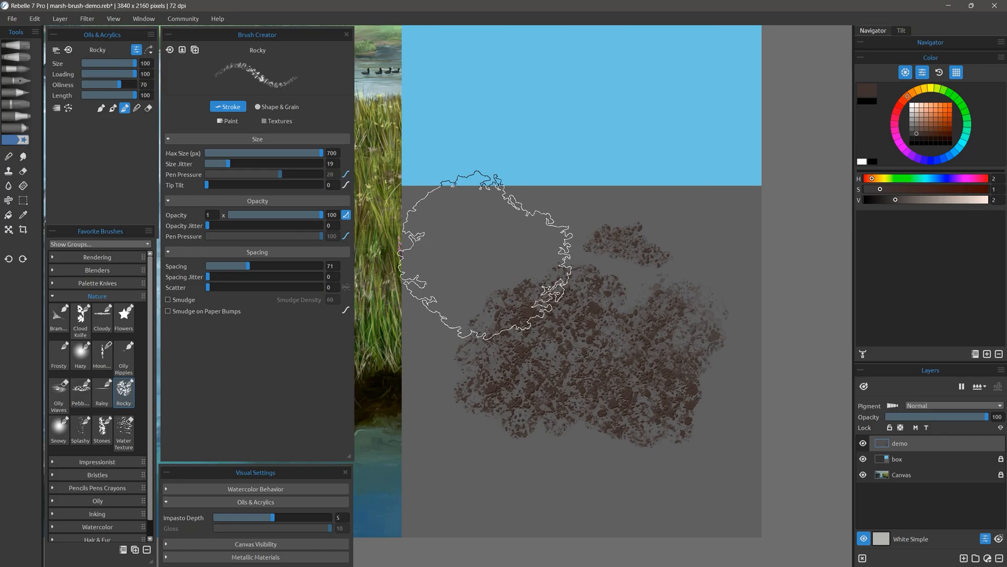
mouse_move(485, 254)
mouse_down()
mouse_move(518, 213)
mouse_move(686, 299)
mouse_move(701, 331)
mouse_up()
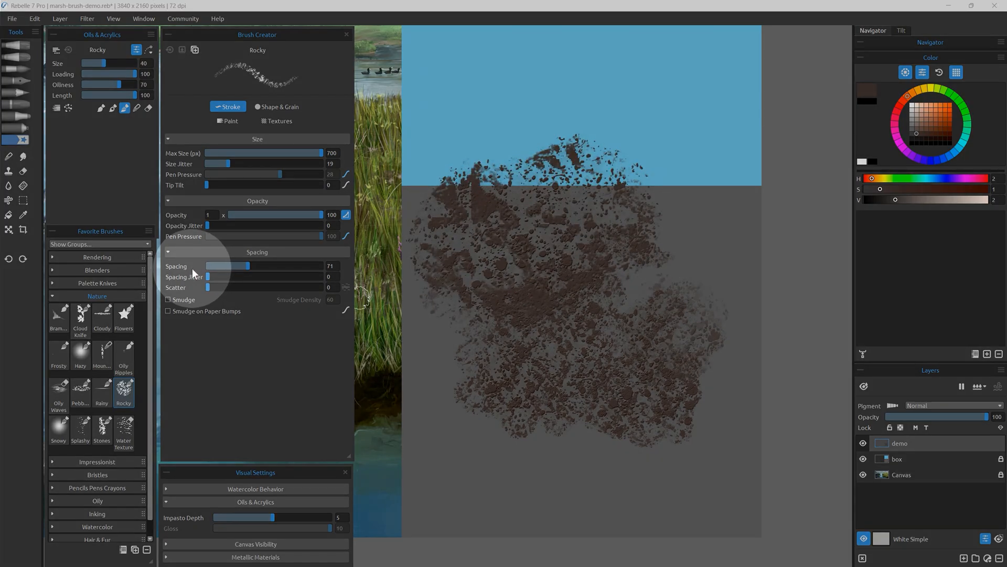
mouse_move(269, 518)
mouse_down()
mouse_move(250, 518)
mouse_move(284, 516)
mouse_up()
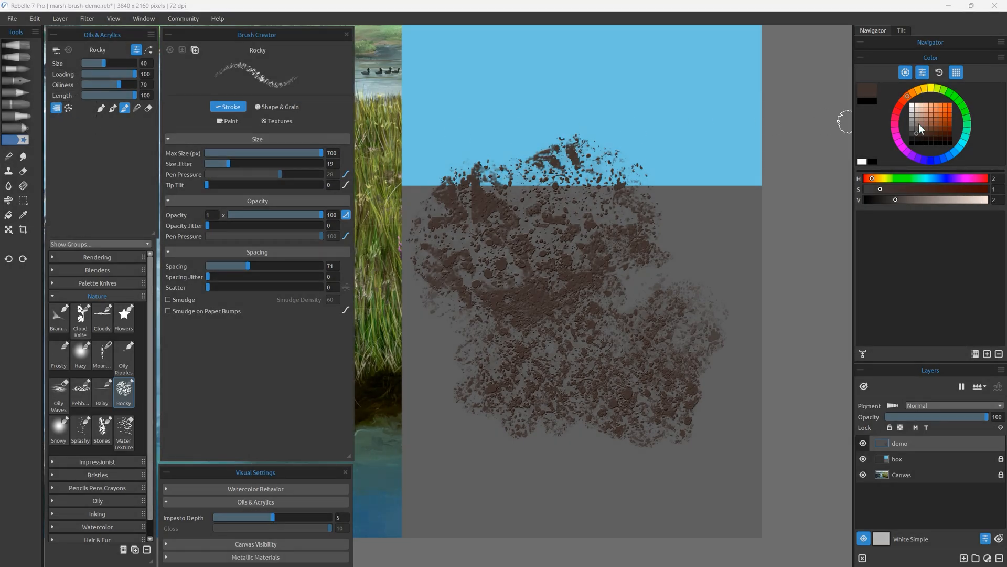
Step: Layer lighter pinkish-brown and pale beige multicolored rock texture over the dark rocks with the Rocky brush at size 40
click(917, 124)
mouse_move(596, 261)
mouse_down()
mouse_move(602, 330)
mouse_move(528, 341)
mouse_move(652, 393)
mouse_move(660, 335)
mouse_move(474, 449)
mouse_move(668, 445)
mouse_move(578, 468)
mouse_move(660, 458)
mouse_up()
click(916, 114)
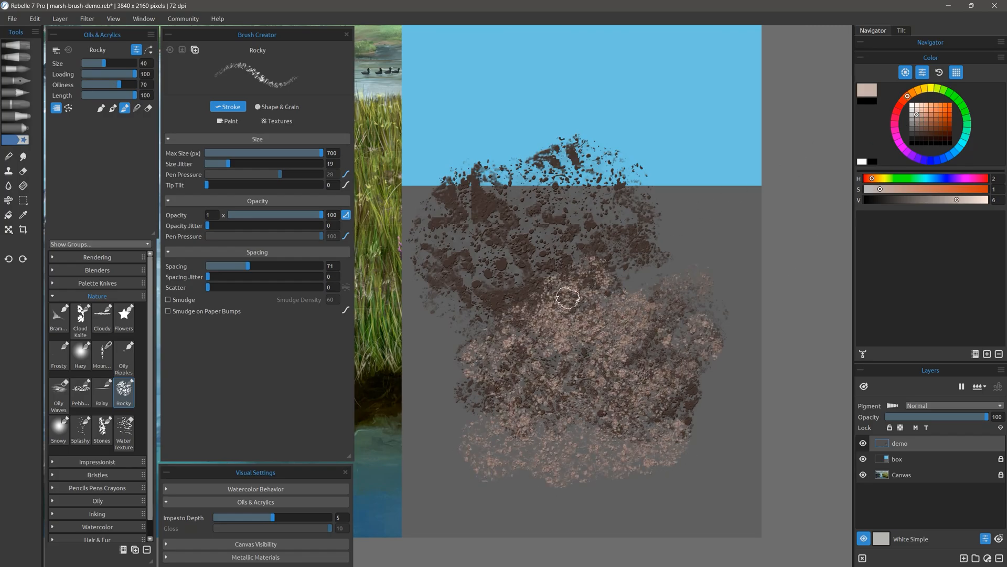
mouse_move(567, 298)
mouse_down()
mouse_move(578, 369)
mouse_move(503, 355)
mouse_move(570, 381)
mouse_move(606, 365)
mouse_move(633, 281)
mouse_move(595, 311)
mouse_move(536, 268)
mouse_move(568, 203)
mouse_move(546, 286)
mouse_move(534, 215)
mouse_move(479, 203)
mouse_move(502, 316)
mouse_move(600, 230)
mouse_move(545, 179)
mouse_move(638, 204)
mouse_move(517, 275)
mouse_move(505, 328)
mouse_move(580, 293)
mouse_move(682, 300)
mouse_move(664, 399)
mouse_up()
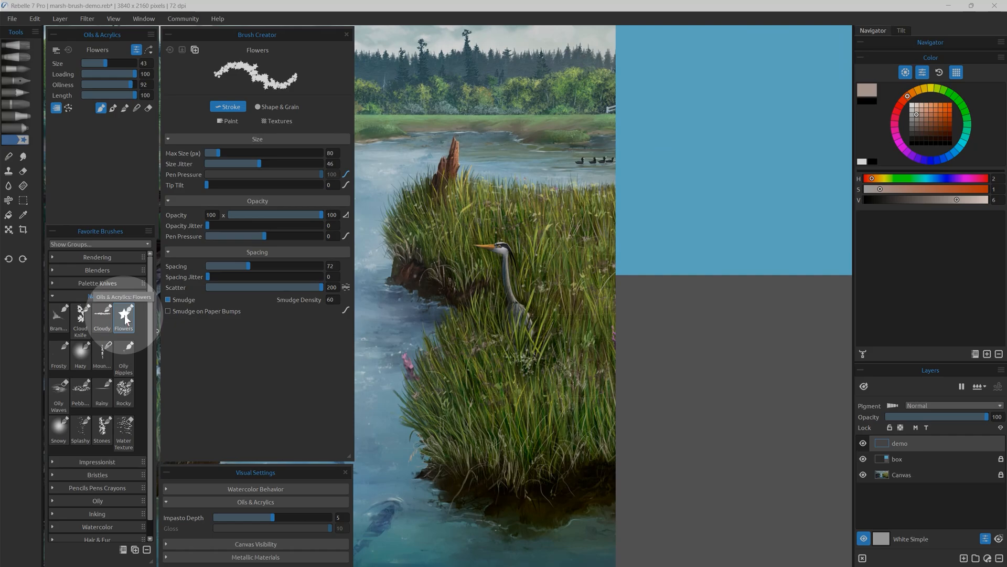
Step: Turn off multicolor for the Flowers brush and scatter small pale lavender flowers over the far grass at size 43
click(56, 107)
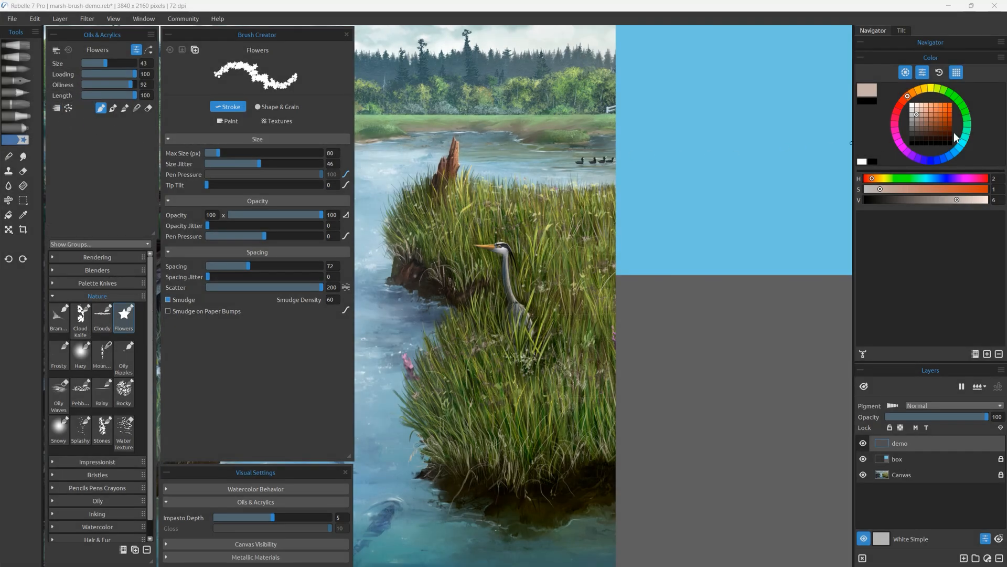
click(907, 151)
drag(917, 105, 918, 109)
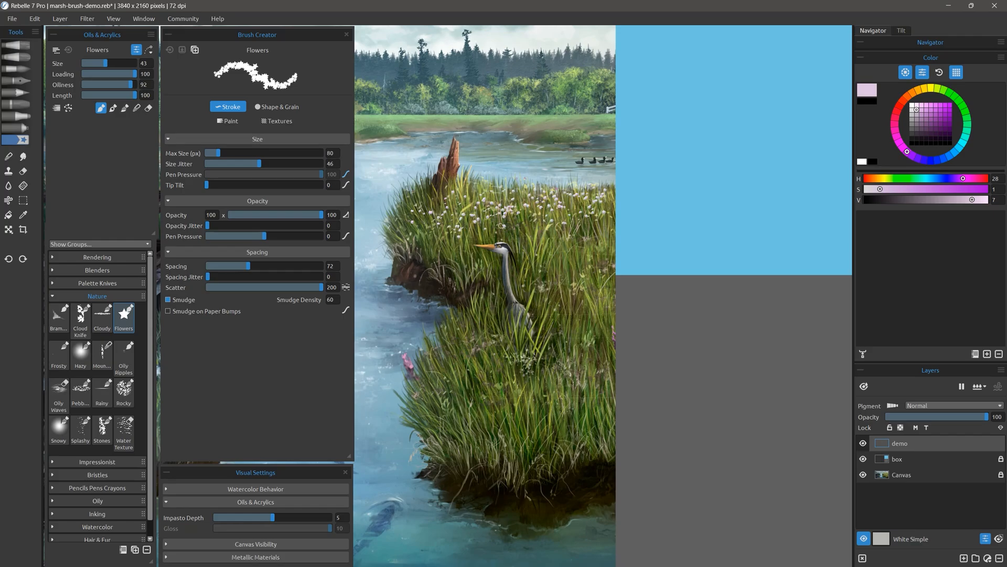
Step: Enlarge the Flowers brush to 60 and 70, scatter bigger lavender flowers over the near grass, and try varying the Impasto Depth
key(bracketright)
key(bracketright)
key(bracketright)
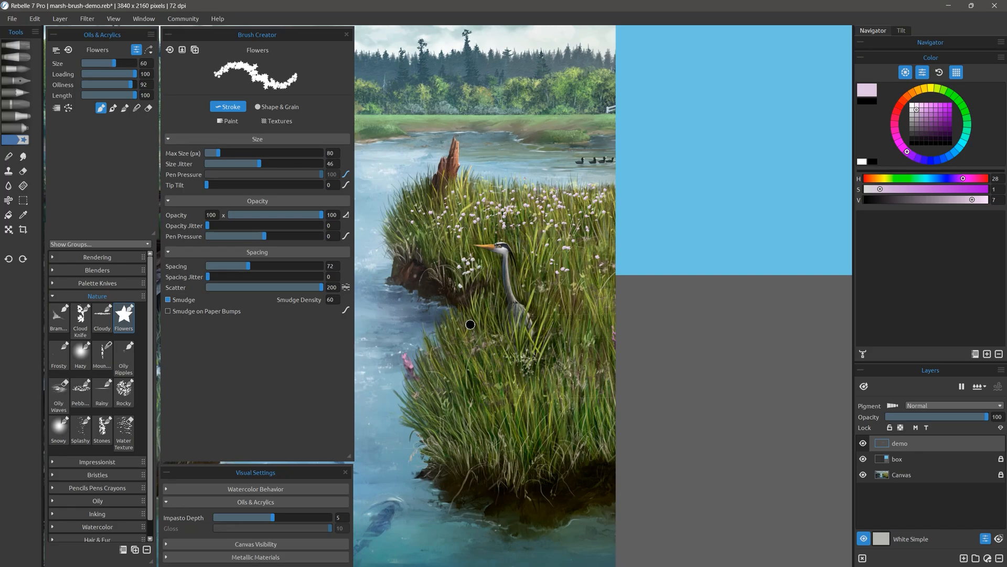
mouse_move(442, 325)
mouse_down()
mouse_move(544, 333)
mouse_move(546, 322)
mouse_move(605, 324)
mouse_move(470, 364)
mouse_move(496, 391)
mouse_move(595, 383)
mouse_move(461, 403)
mouse_move(515, 404)
mouse_up()
drag(614, 406, 627, 397)
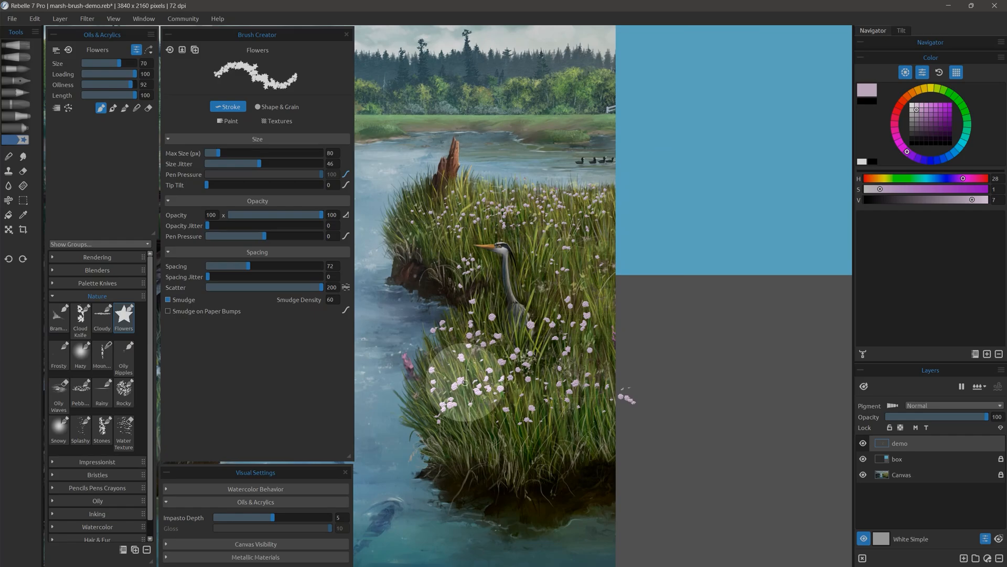
mouse_move(263, 518)
mouse_down()
mouse_move(238, 517)
mouse_move(273, 518)
mouse_up()
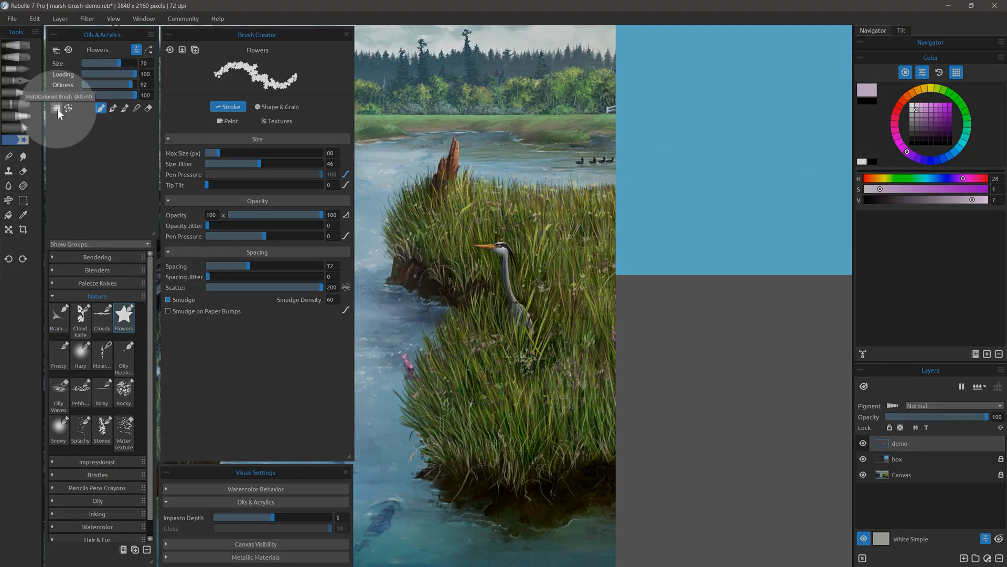
Step: Make the Flowers brush multicolored and scatter pale pink flowers over the grass around the heron at size 70
click(57, 108)
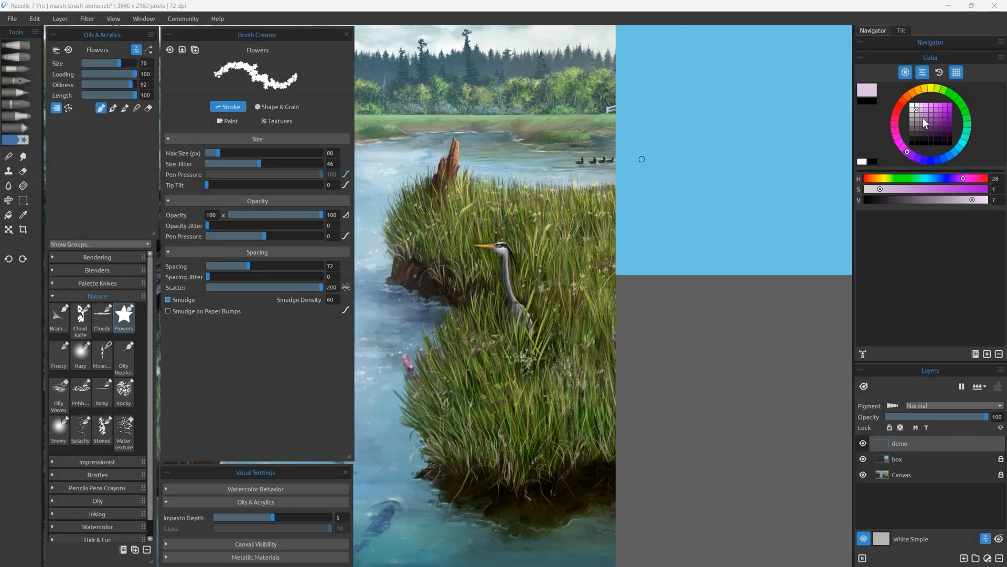
alt+click(927, 115)
click(921, 109)
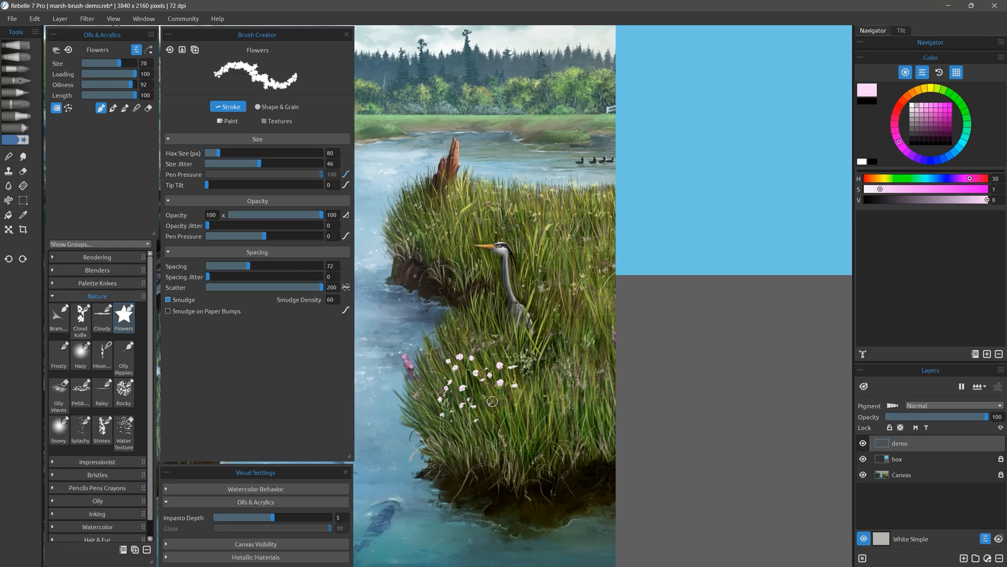
mouse_move(582, 411)
mouse_down()
mouse_move(600, 365)
mouse_move(558, 368)
mouse_move(489, 344)
mouse_up()
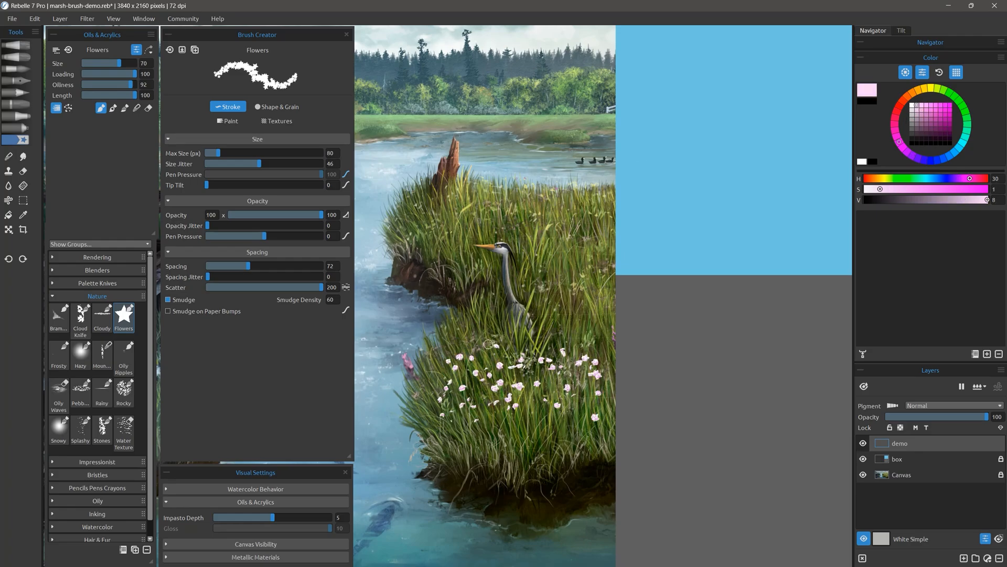
mouse_move(543, 329)
mouse_down()
mouse_move(598, 284)
mouse_move(532, 274)
mouse_move(600, 260)
mouse_move(539, 260)
mouse_up()
drag(441, 230, 517, 227)
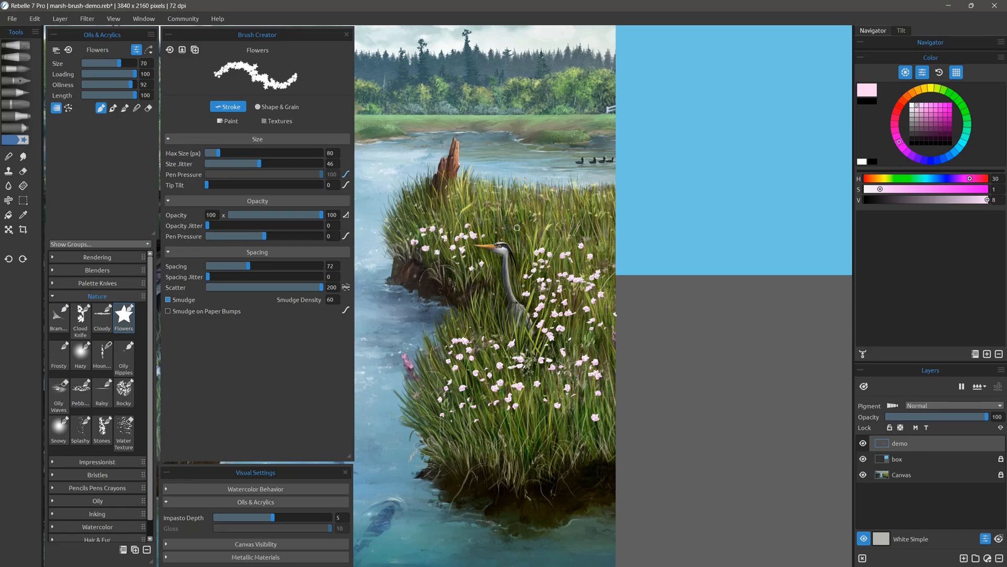
Step: Scatter smaller pale pink flowers toward the far edge of the grass at sizes 45 and 35, and pick a bright yellow
key(bracketleft)
key(bracketleft)
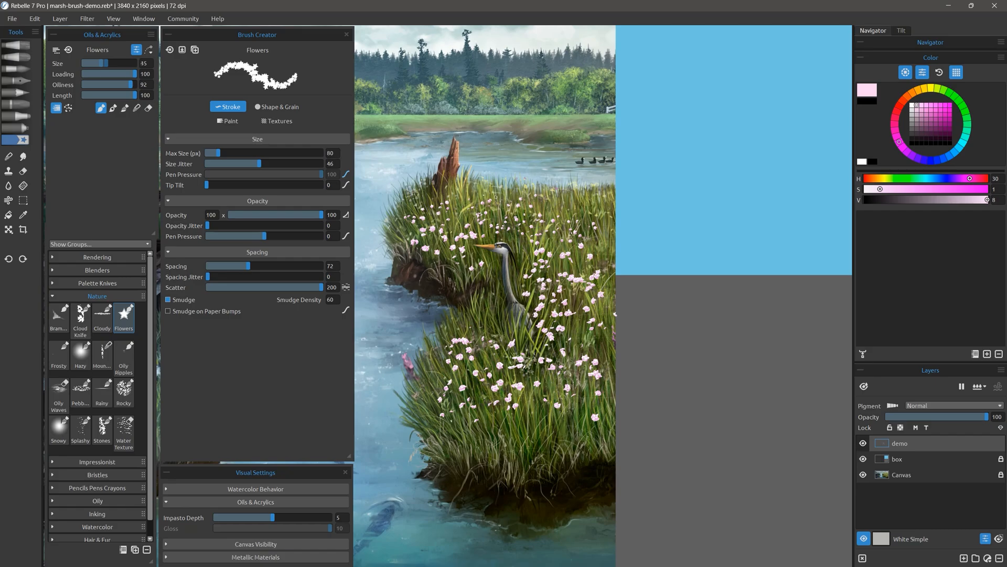
key(bracketleft)
drag(408, 199, 444, 181)
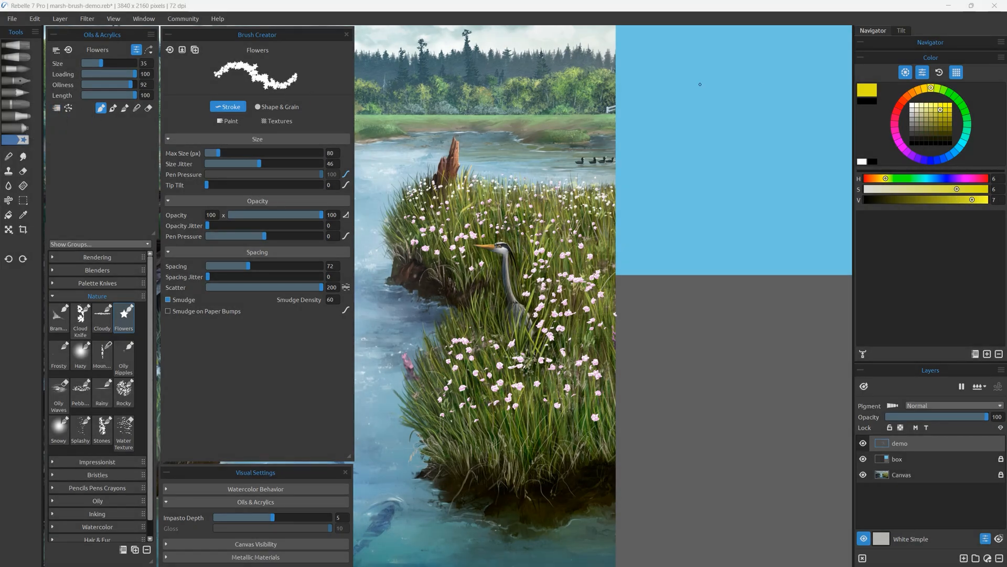
drag(943, 110, 941, 105)
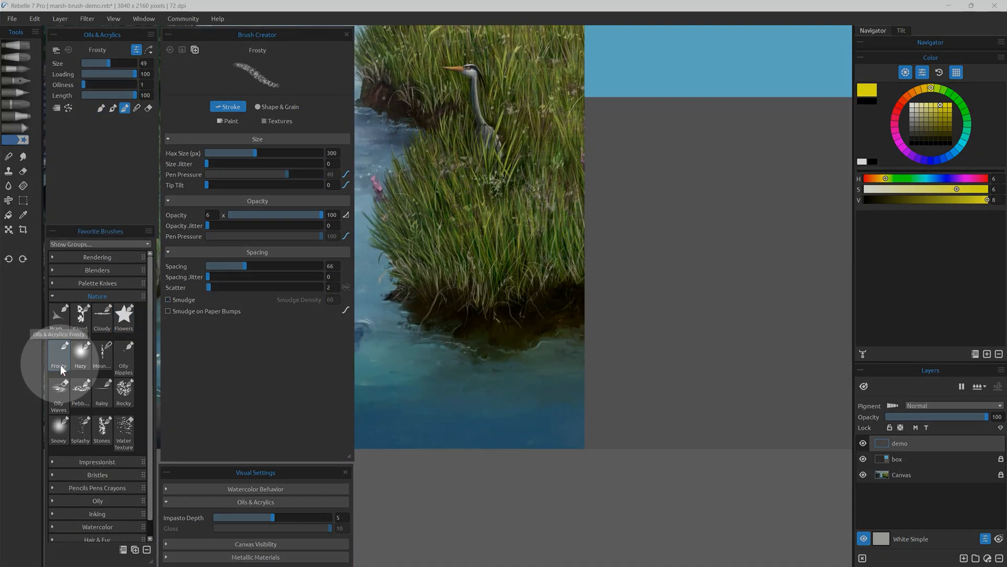
Step: Select the Frosty brush and paint white frost patches of differing density on the gray area at size 49
click(61, 353)
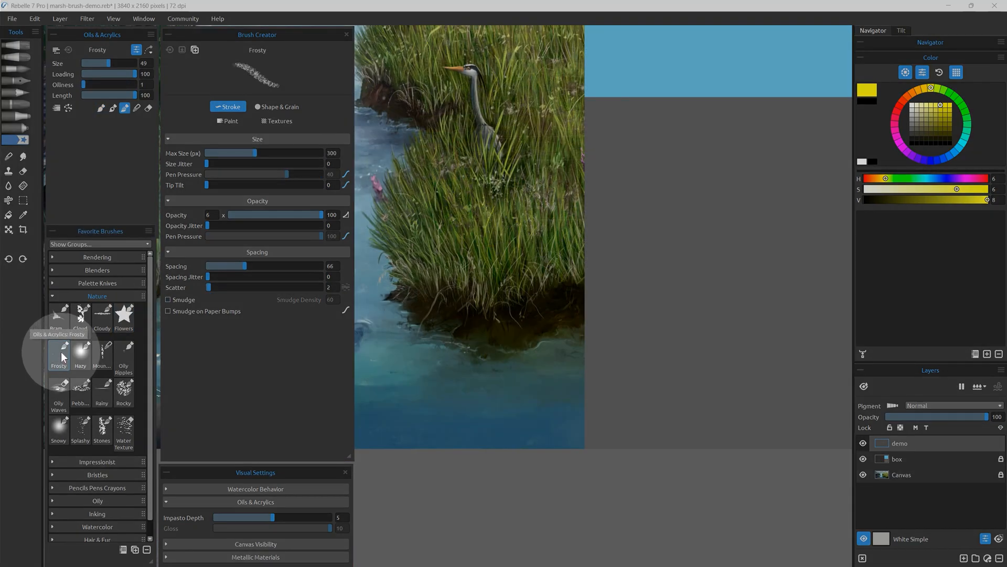
click(913, 105)
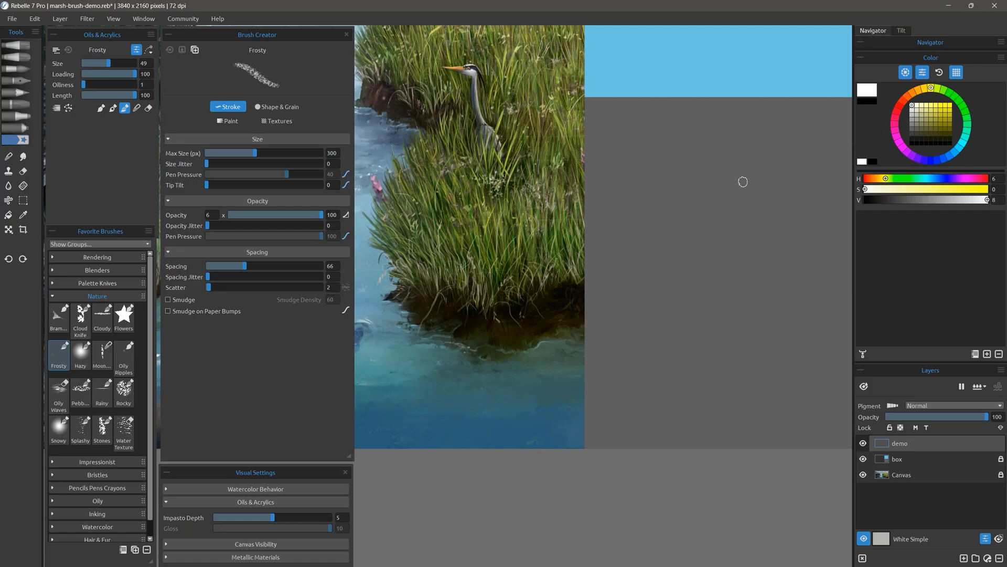
mouse_move(709, 173)
mouse_down()
mouse_move(628, 197)
mouse_move(771, 194)
mouse_move(653, 207)
mouse_move(736, 216)
mouse_move(650, 226)
mouse_move(625, 199)
mouse_move(665, 163)
mouse_move(752, 160)
mouse_move(752, 188)
mouse_move(681, 224)
mouse_move(744, 232)
mouse_move(680, 240)
mouse_move(682, 173)
mouse_move(662, 214)
mouse_move(735, 211)
mouse_move(690, 174)
mouse_move(762, 184)
mouse_move(747, 224)
mouse_move(654, 228)
mouse_move(710, 244)
mouse_up()
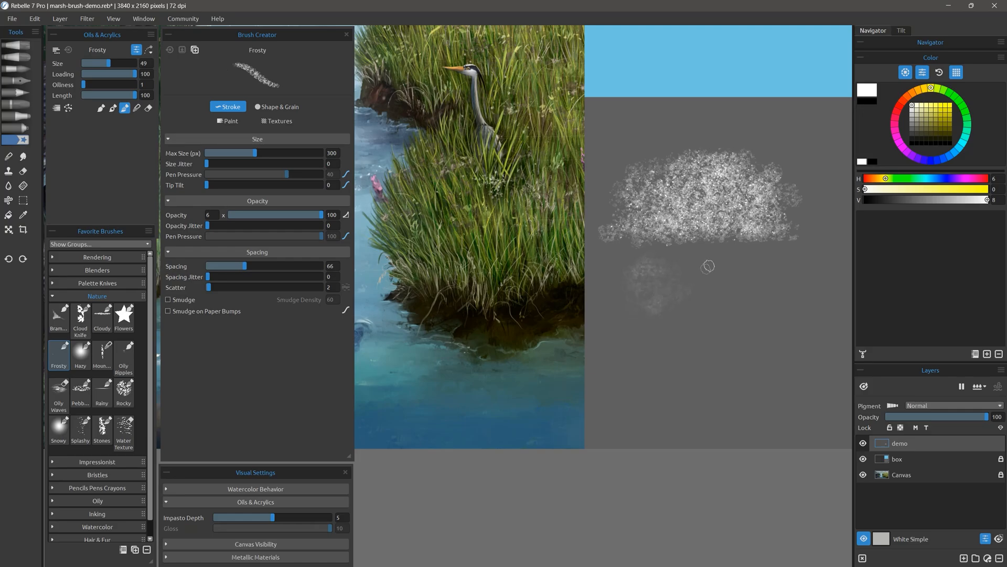
mouse_move(708, 266)
mouse_down()
mouse_move(698, 296)
mouse_move(728, 281)
mouse_move(702, 271)
mouse_move(733, 301)
mouse_up()
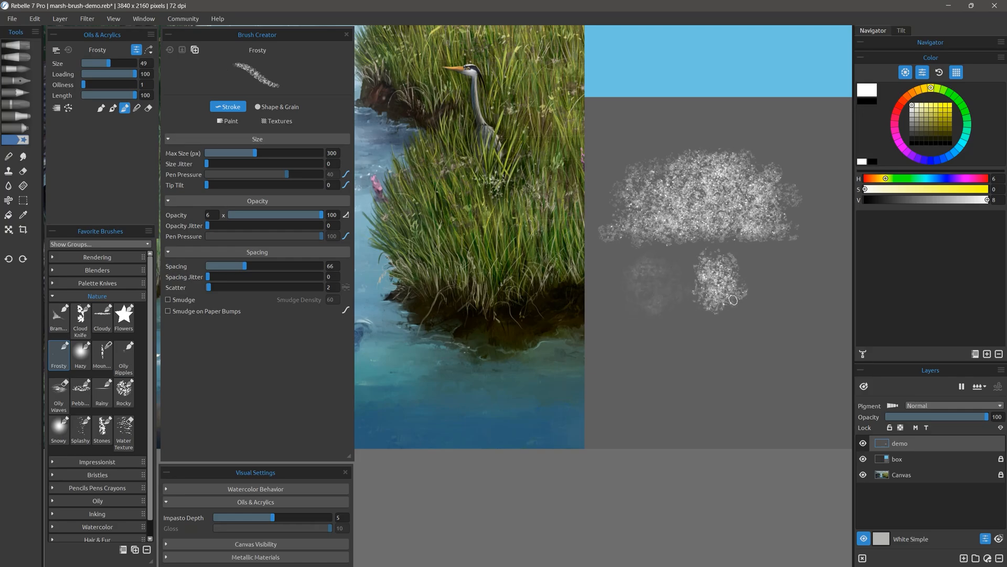
mouse_move(664, 324)
mouse_down()
mouse_move(687, 328)
mouse_move(682, 344)
mouse_move(714, 315)
mouse_up()
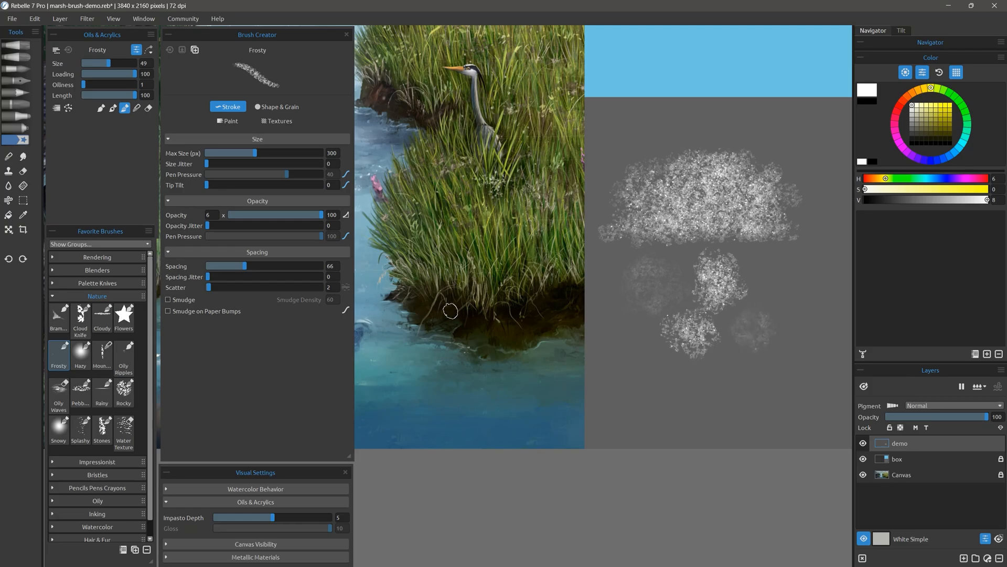
Step: Paint white frost along the dark base of the grassy bank and across the water's edge onto the lower gray area
mouse_move(450, 311)
mouse_down()
mouse_move(490, 340)
mouse_move(479, 324)
mouse_move(521, 334)
mouse_move(535, 312)
mouse_move(544, 326)
mouse_move(557, 320)
mouse_move(511, 342)
mouse_move(570, 322)
mouse_up()
mouse_move(609, 340)
mouse_down()
mouse_move(706, 344)
mouse_move(619, 369)
mouse_move(647, 387)
mouse_move(636, 347)
mouse_move(607, 376)
mouse_move(646, 402)
mouse_move(631, 335)
mouse_move(571, 390)
mouse_move(634, 407)
mouse_up()
mouse_move(726, 380)
mouse_down()
mouse_move(647, 397)
mouse_move(743, 379)
mouse_move(719, 398)
mouse_move(719, 369)
mouse_move(729, 404)
mouse_move(751, 383)
mouse_up()
drag(627, 401, 625, 241)
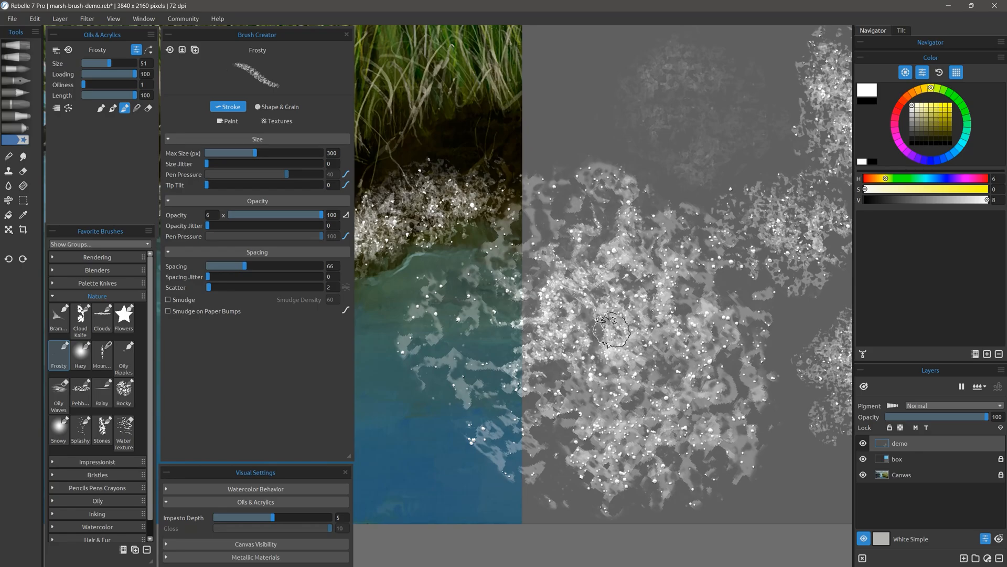
Step: Add denser white frost across the middle of the gray area and over the adjoining water at size 51
drag(659, 320, 611, 383)
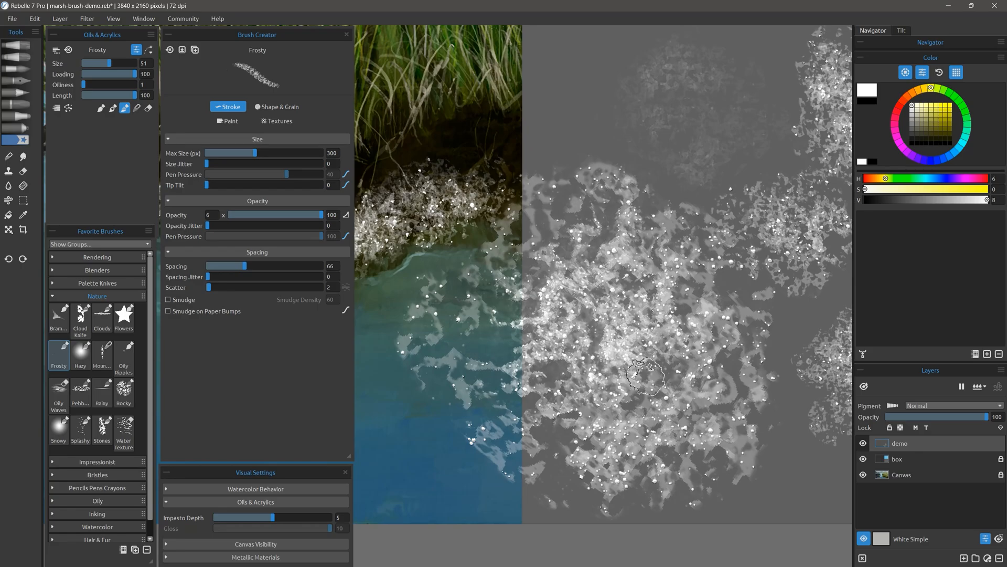
mouse_move(445, 328)
mouse_down()
mouse_move(608, 306)
mouse_move(602, 336)
mouse_move(614, 302)
mouse_move(566, 309)
mouse_move(616, 364)
mouse_move(618, 263)
mouse_move(518, 308)
mouse_move(598, 367)
mouse_move(660, 328)
mouse_move(558, 242)
mouse_move(511, 387)
mouse_move(694, 332)
mouse_move(580, 235)
mouse_move(512, 349)
mouse_move(724, 457)
mouse_up()
Step: Select the Brambles brush and paint a branching cluster of olive-yellow bramble strokes on the gray area at size 82
click(59, 315)
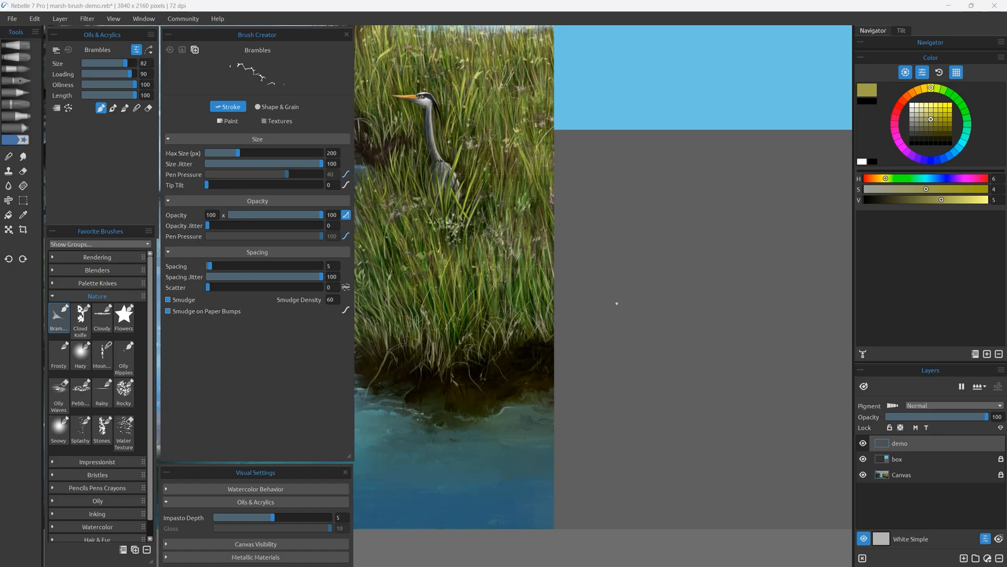
drag(600, 388, 709, 228)
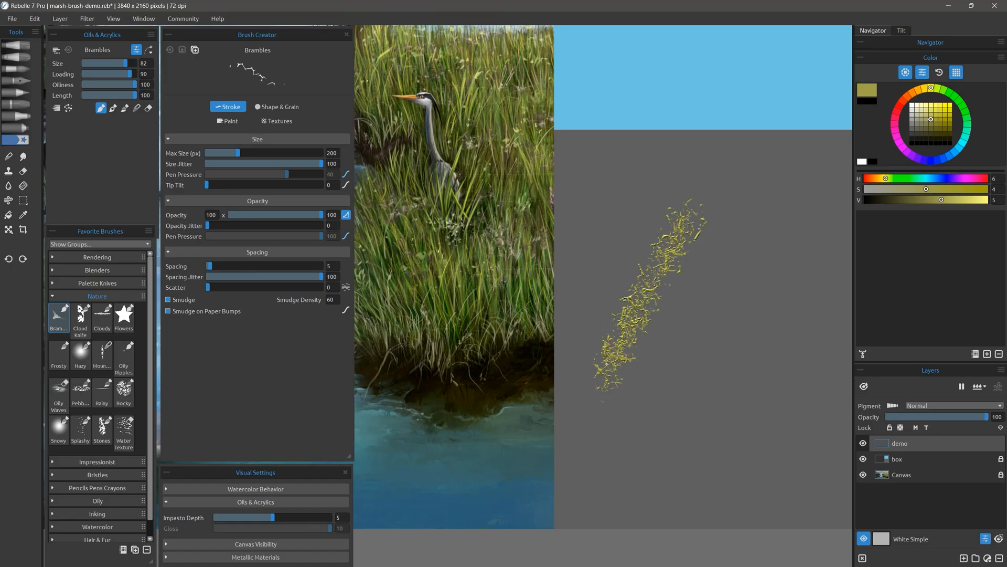
drag(604, 375, 580, 294)
mouse_move(624, 322)
mouse_down()
mouse_move(615, 211)
mouse_move(644, 200)
mouse_up()
mouse_move(649, 298)
mouse_down()
mouse_move(687, 272)
mouse_move(747, 258)
mouse_up()
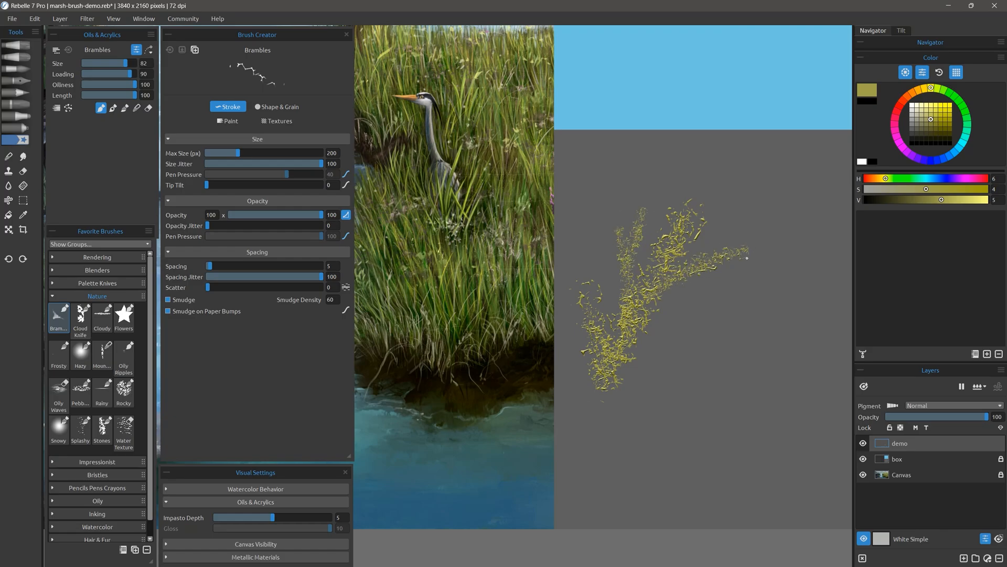
mouse_move(608, 375)
mouse_down()
mouse_move(632, 360)
mouse_move(744, 344)
mouse_up()
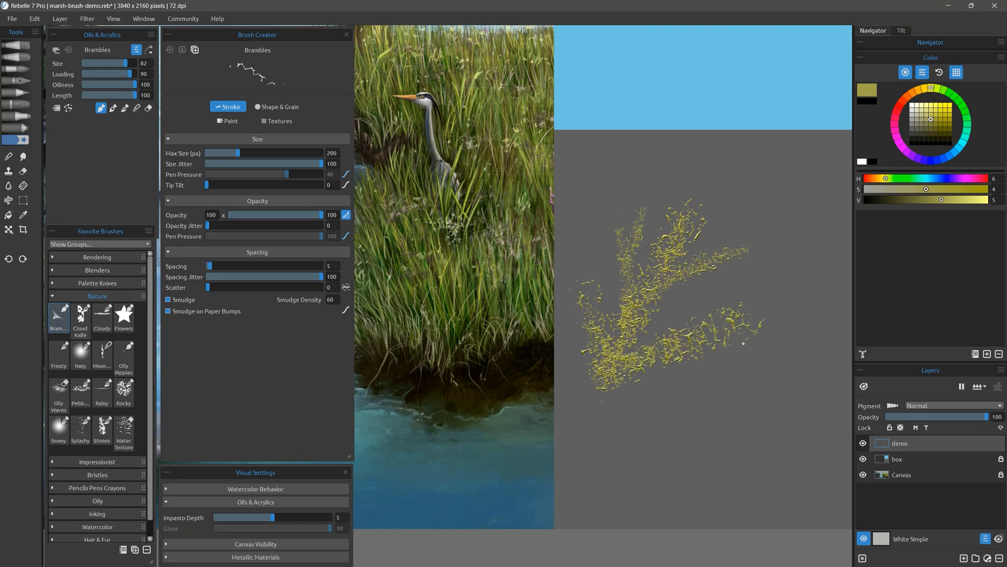
Step: Raise the Brambles spacing to 26 and then higher, painting a sparser test stroke below the branches at each setting
click(222, 266)
drag(565, 440, 731, 388)
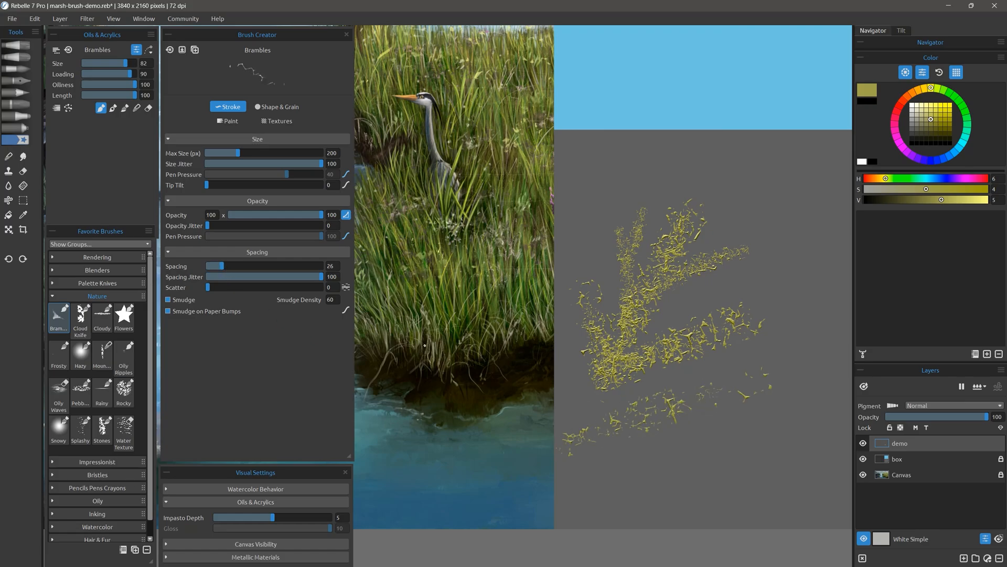
click(248, 266)
mouse_move(593, 477)
mouse_down()
mouse_move(668, 455)
mouse_move(717, 463)
mouse_move(670, 445)
mouse_up()
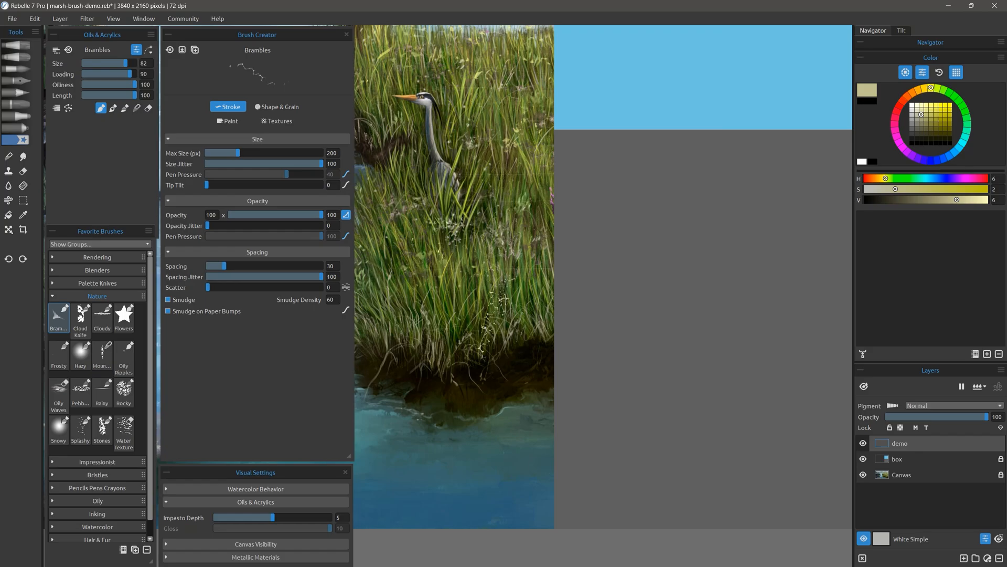
Step: With spacing at 30, paint pale beige brambles over the lower grass and near-black ones beyond the bank's edge over the water
drag(482, 323, 494, 279)
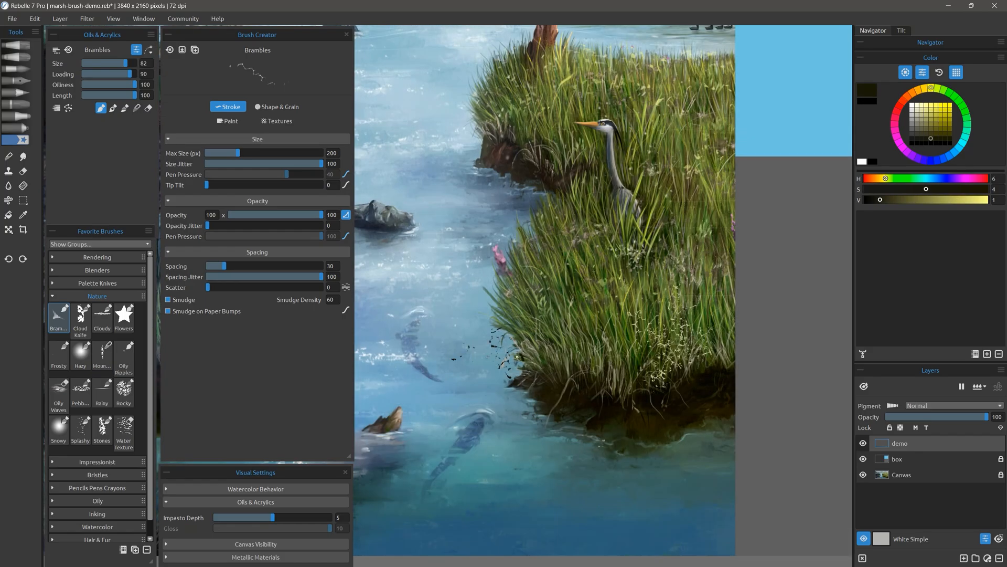
mouse_move(518, 358)
mouse_down()
mouse_move(507, 364)
mouse_move(467, 347)
mouse_move(498, 357)
mouse_move(473, 338)
mouse_move(502, 364)
mouse_up()
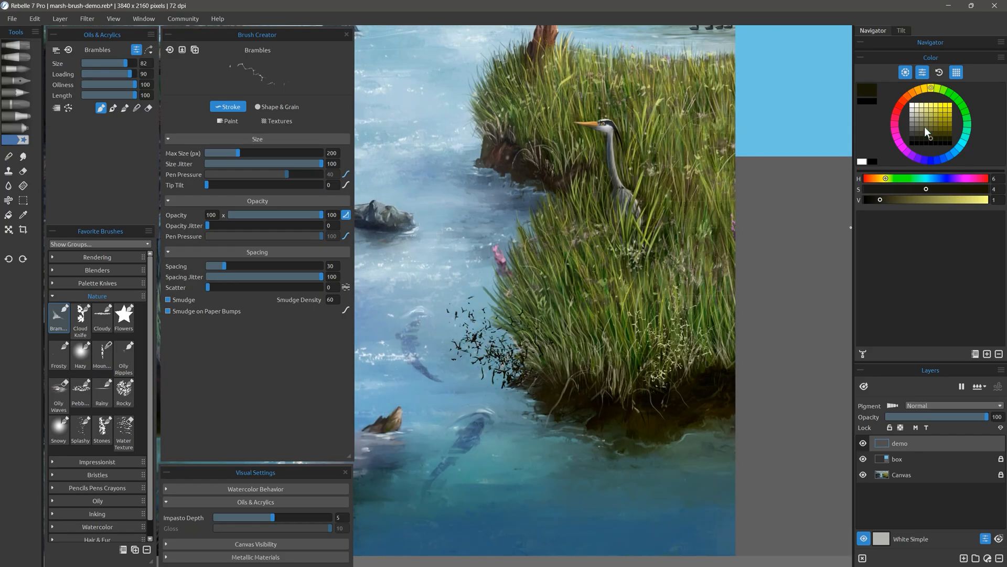
Step: Layer a mid olive tone and then pale beige brambles over the dark ones at the bank's edge
click(931, 123)
drag(474, 314, 520, 351)
click(921, 115)
drag(481, 317, 536, 373)
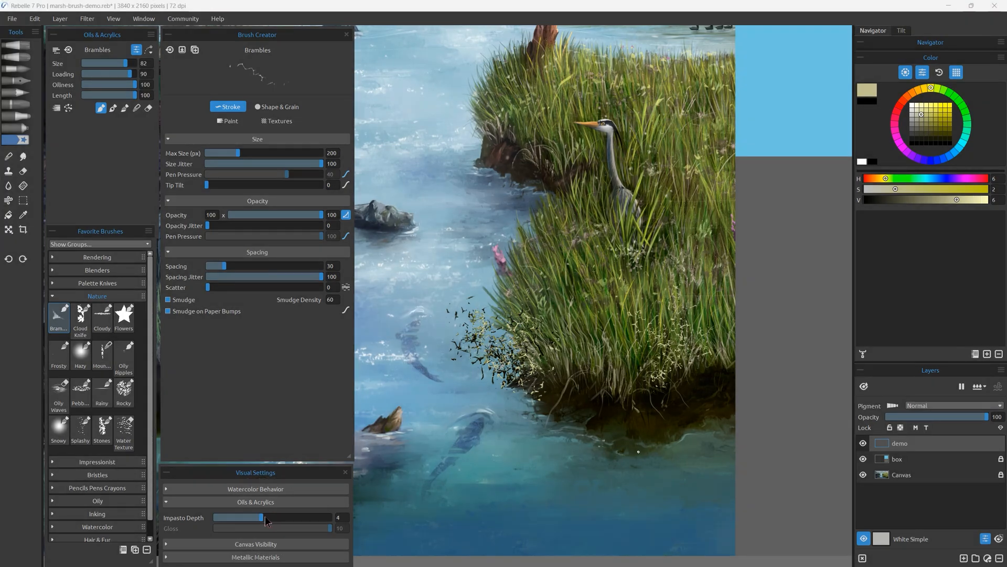
Step: Lower the Impasto Depth for oils and acrylics to 3
drag(273, 518, 235, 521)
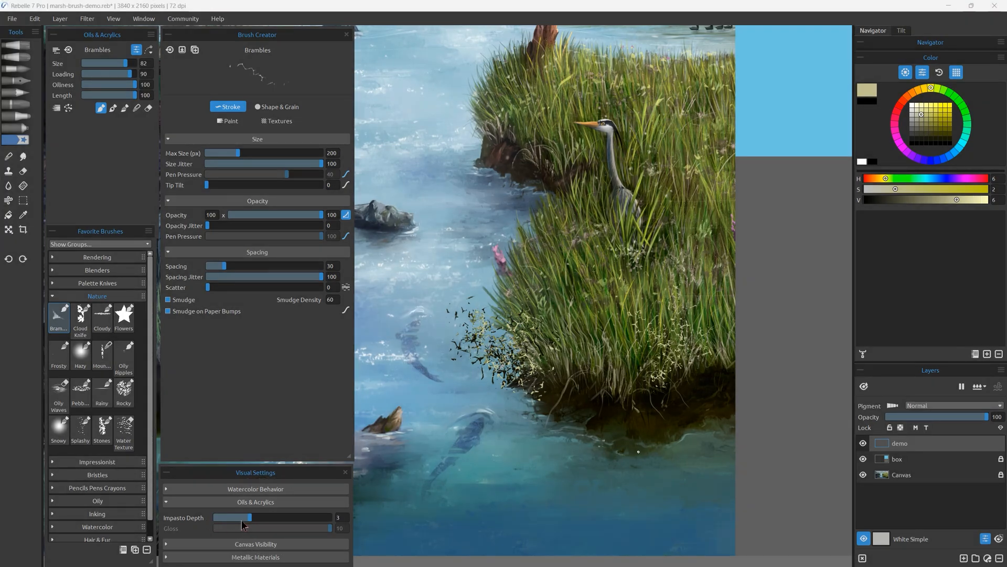